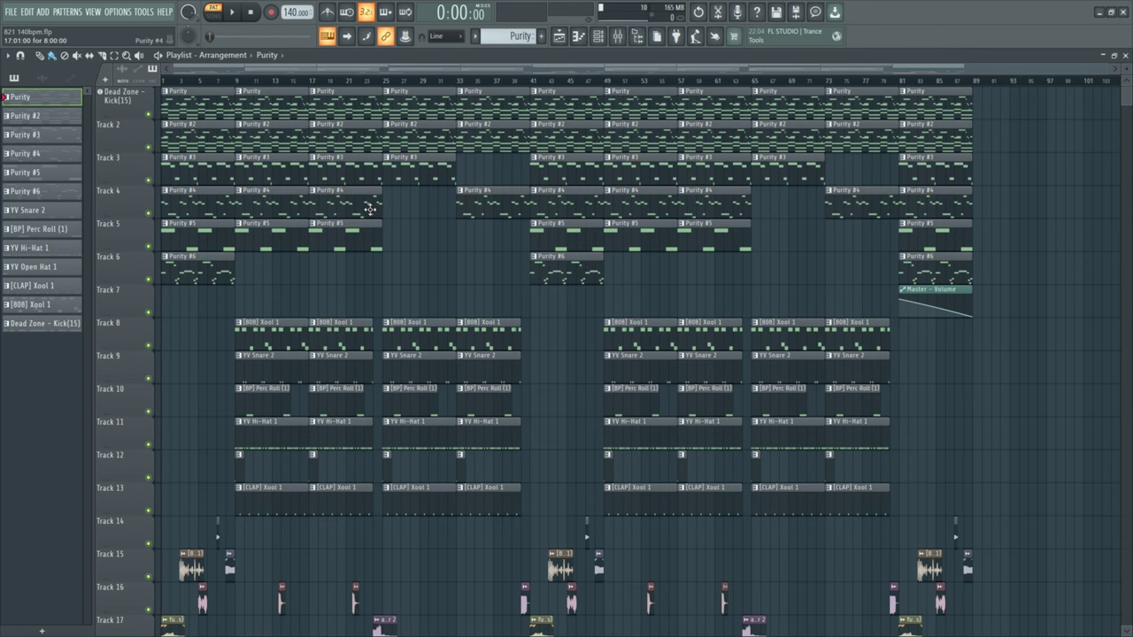
- Open the Purity pattern from the first playlist track in the piano roll and play it through once
double_click(244, 100)
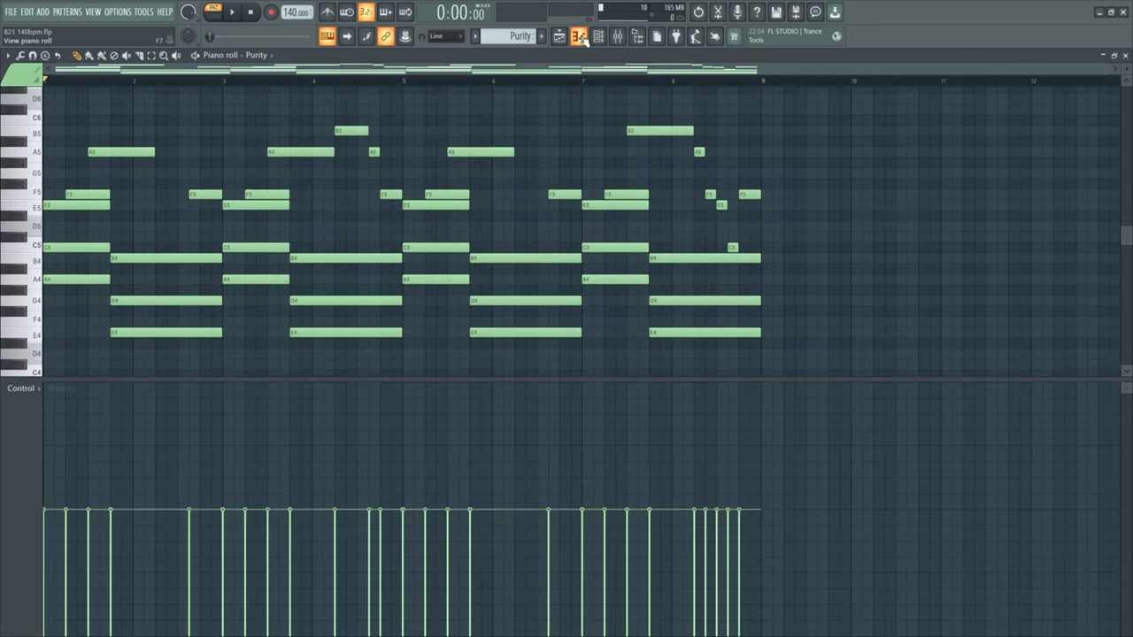
scroll(80, 278, "up", 4)
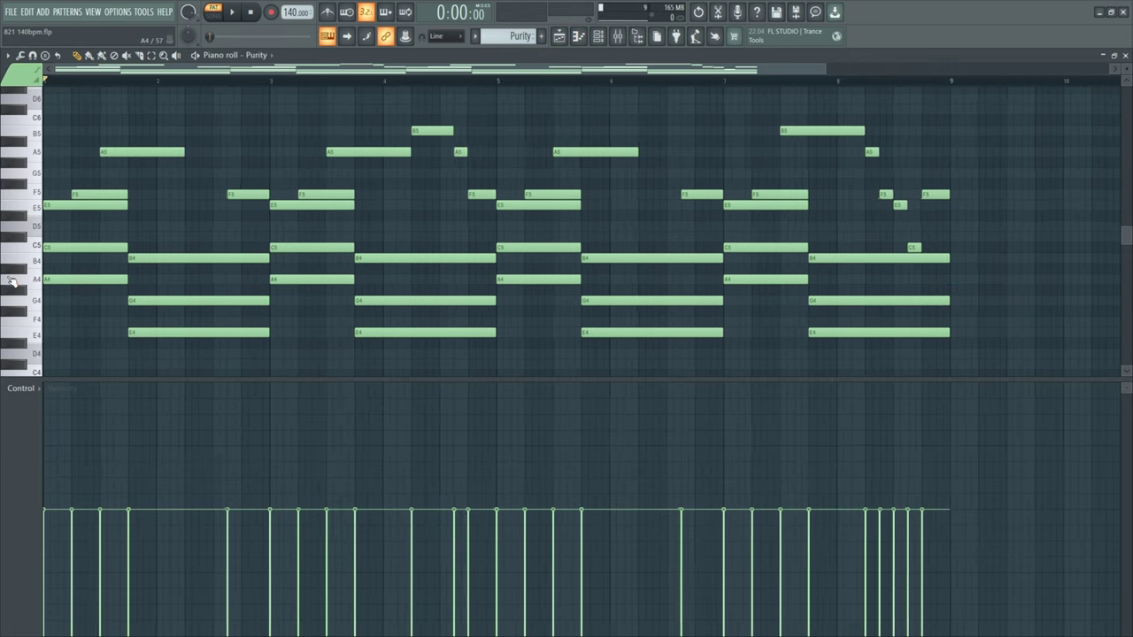
scroll(11, 279, "down", 4)
scroll(222, 256, "down", 2)
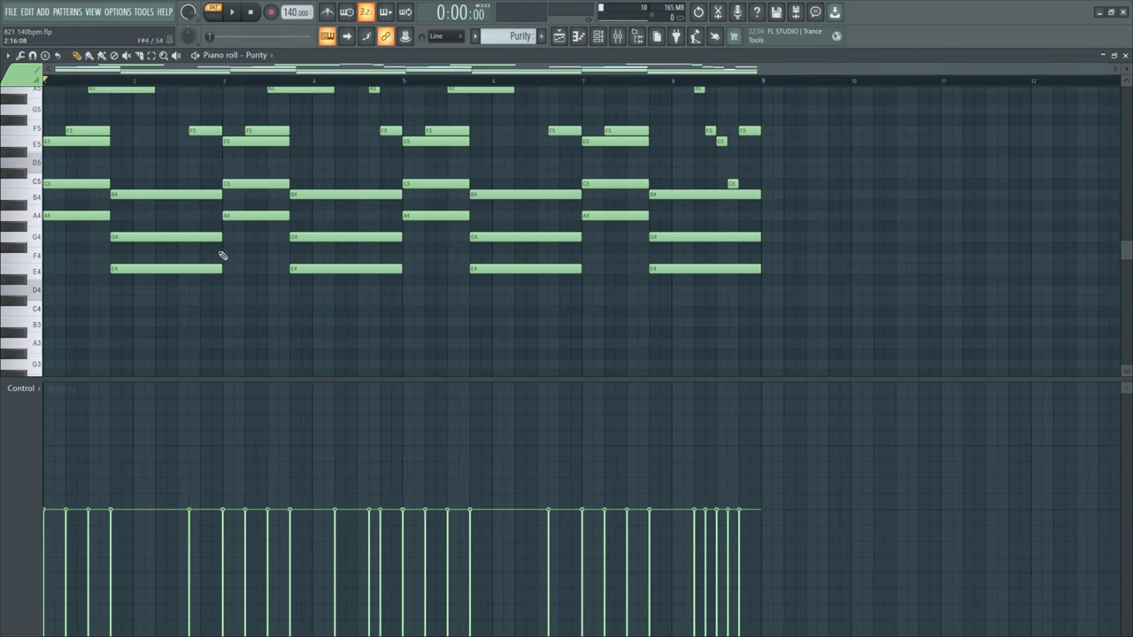
scroll(248, 321, "up", 2)
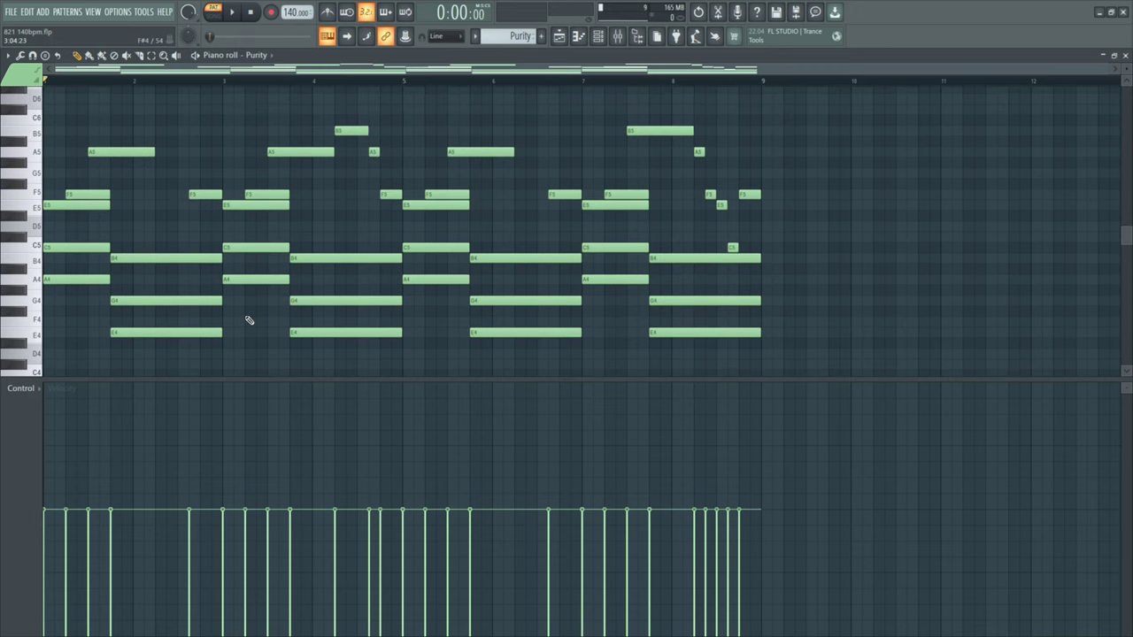
key("space")
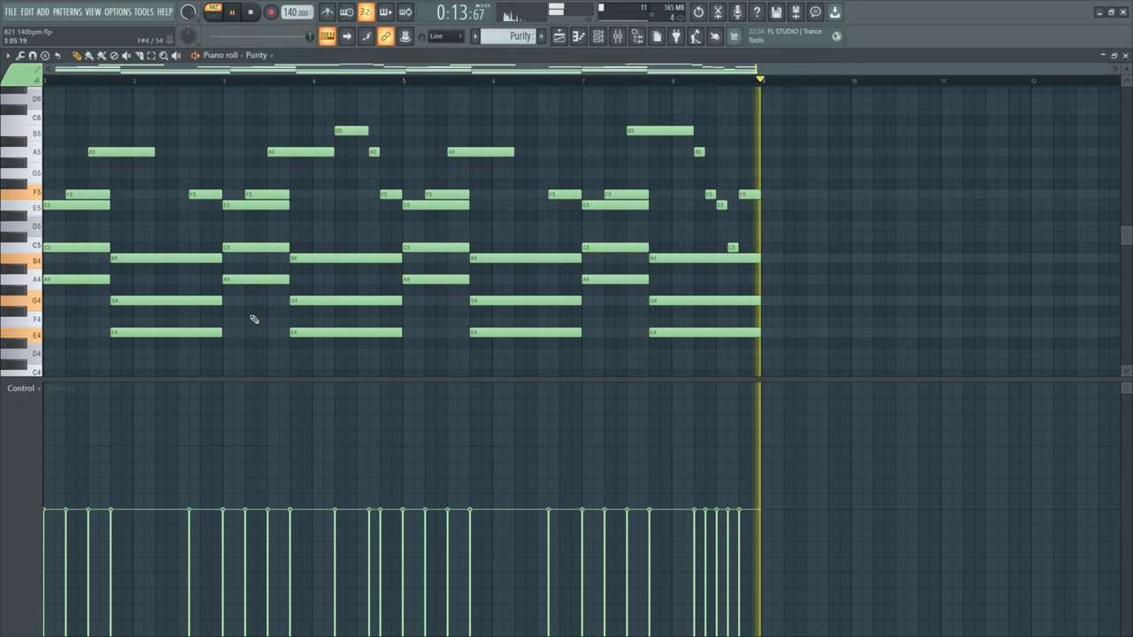
key("space")
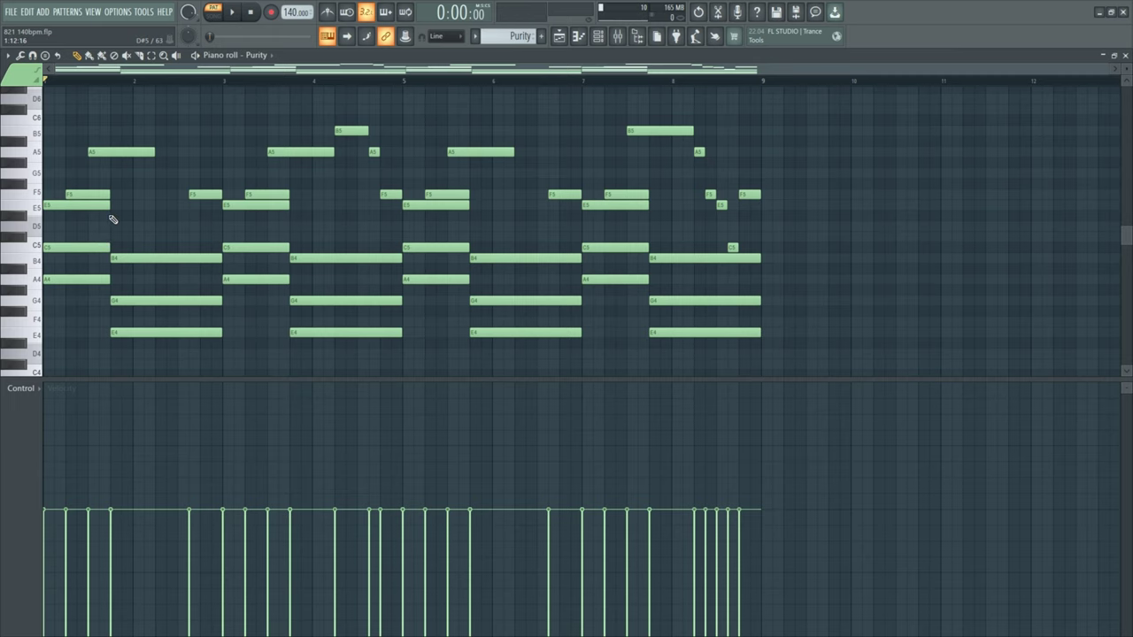
- Clear all notes from the Purity pattern and draw a 12-step A4 note at the start of bar 1
key("ctrl+a")
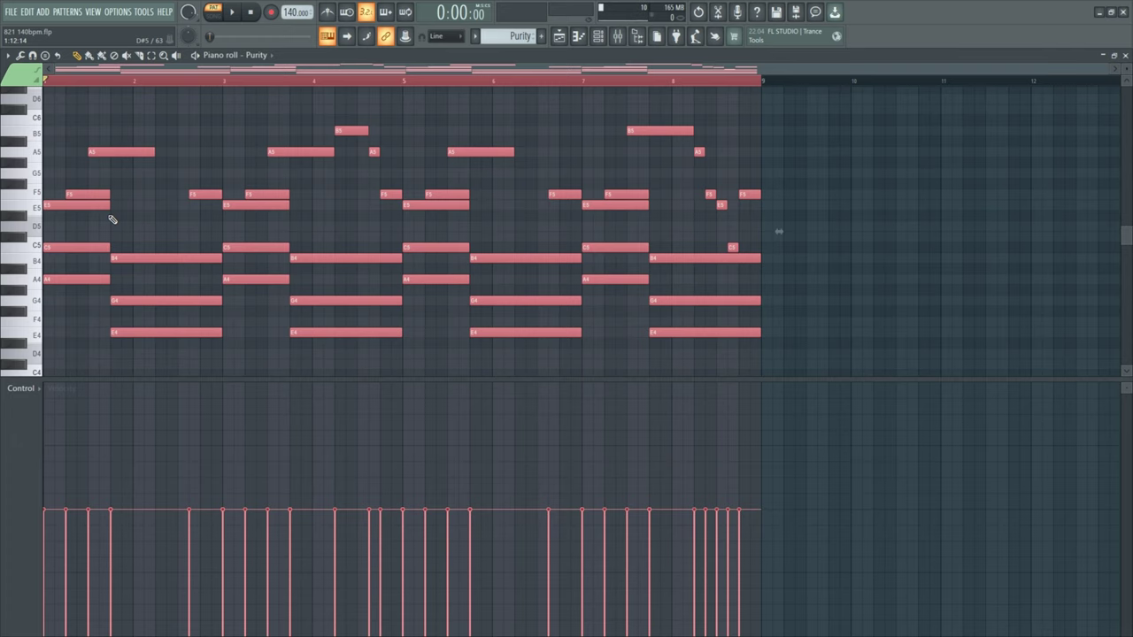
key("Delete")
left_click_drag(59, 280, 44, 280)
left_click_drag(153, 279, 116, 282)
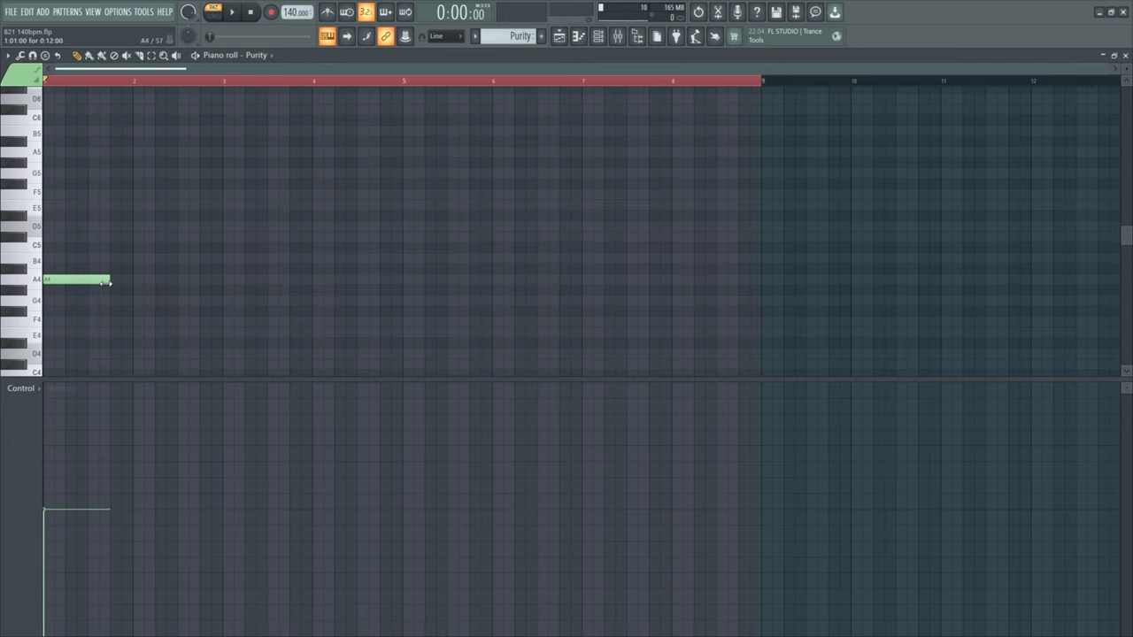
scroll(56, 279, "up", 3, "ctrl")
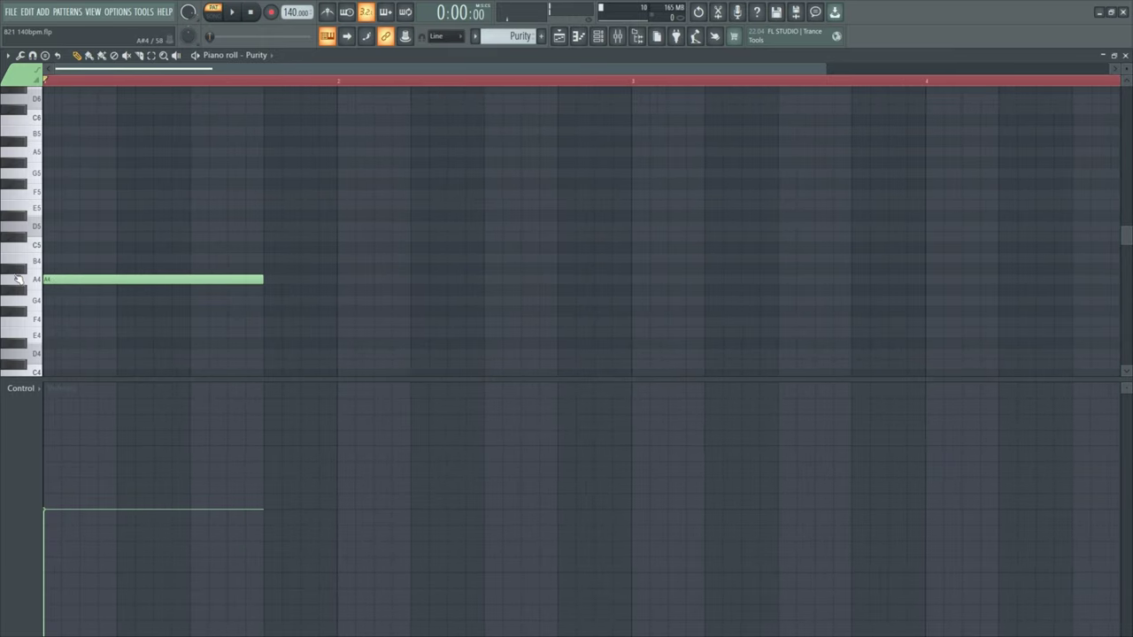
mouse_move(66, 281)
left_mouse_down()
mouse_move(67, 263)
mouse_move(103, 261)
mouse_move(66, 280)
left_mouse_up()
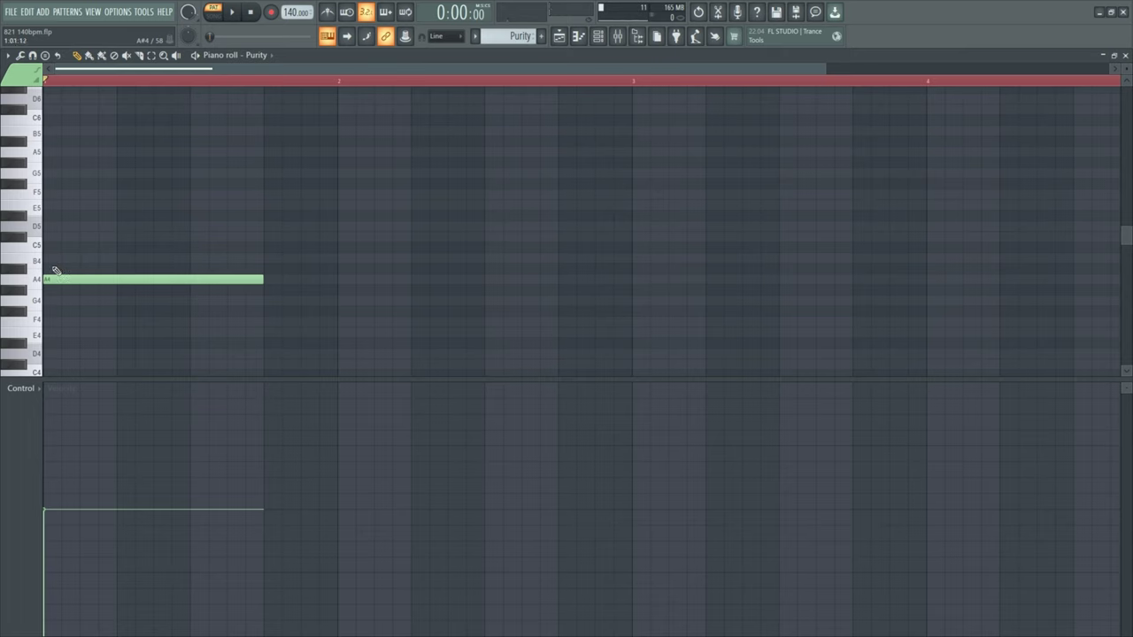
- Stack copies of the A4 note on C5 and E5 to build the opening three-note chord
left_click_drag(89, 276, 39, 193, "shift")
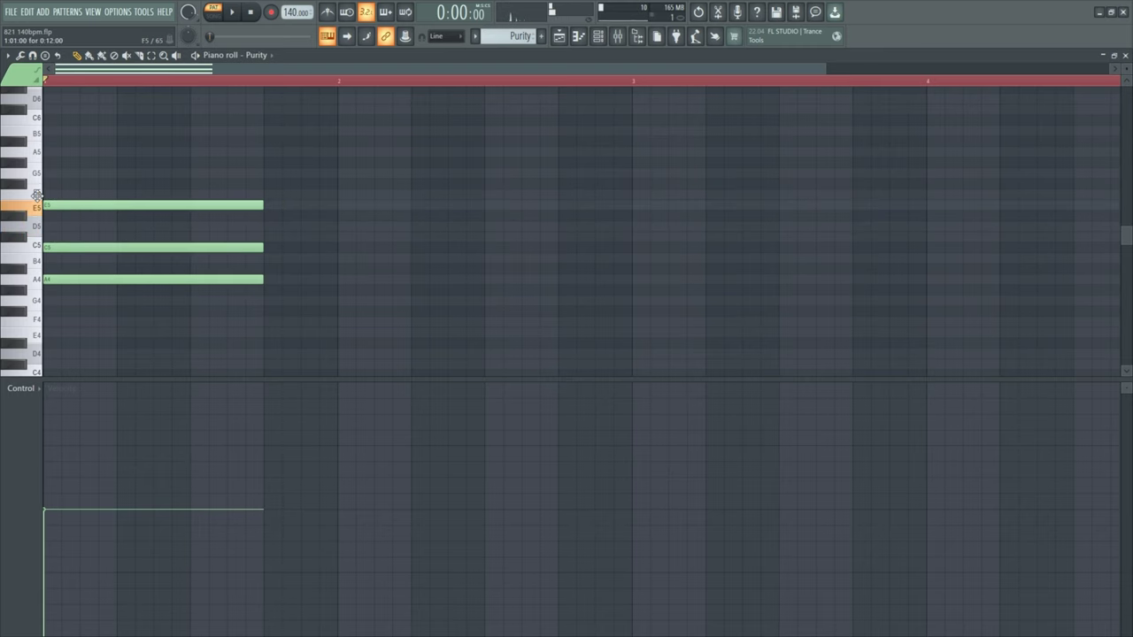
scroll(51, 264, "up", 1)
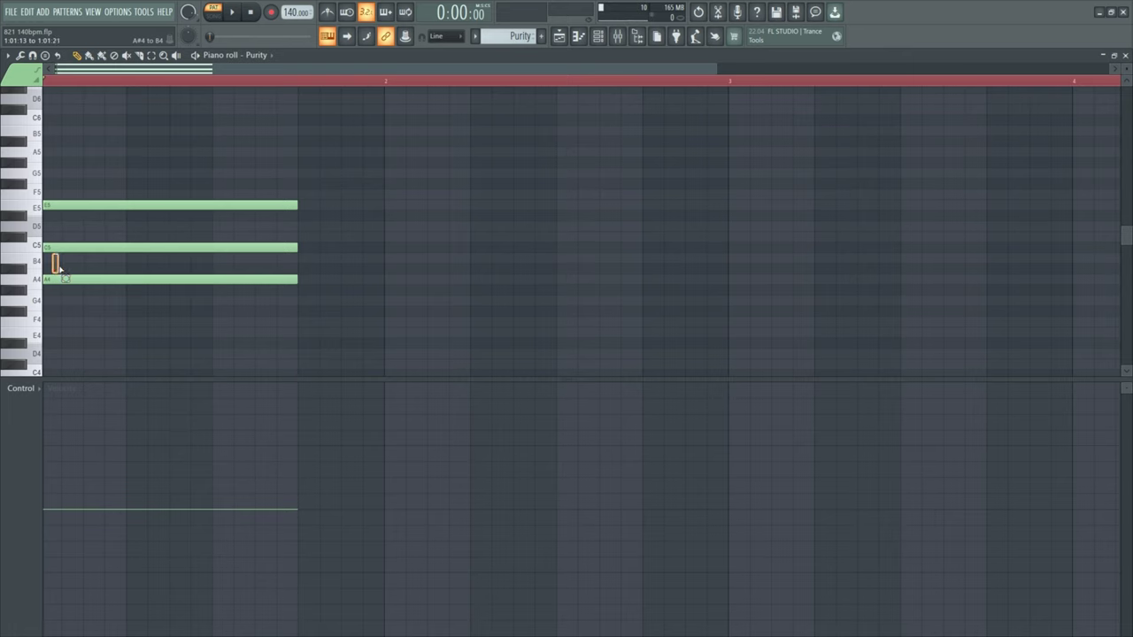
scroll(57, 263, "down", 1)
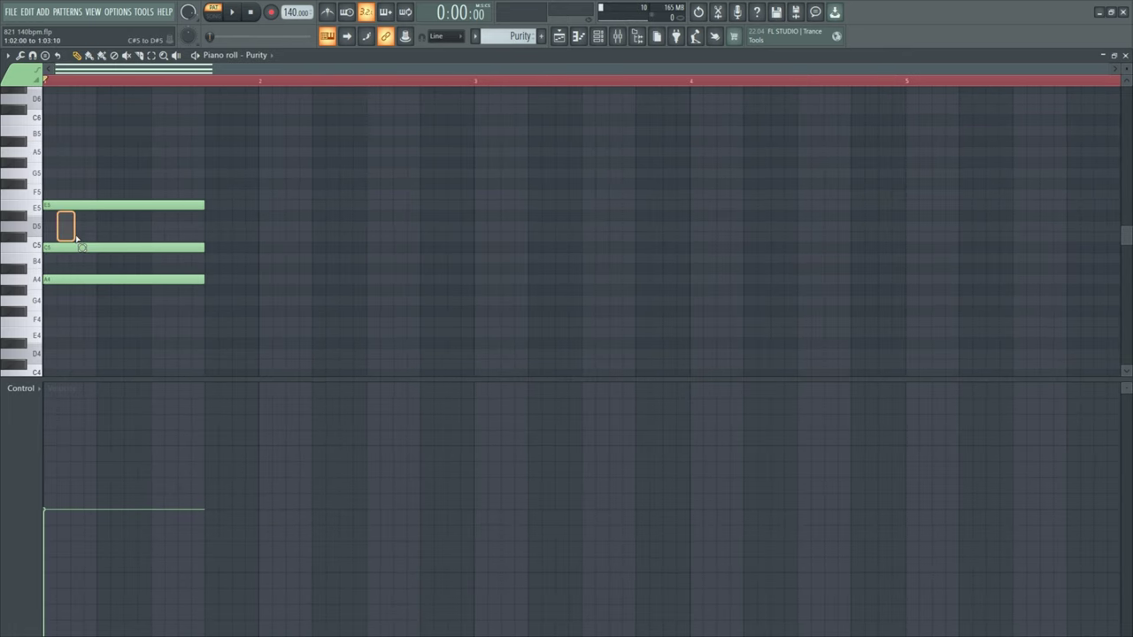
left_click_drag(96, 194, 142, 254)
right_click(142, 255)
- Restore the pattern's original notes and duplicate the opening A4, C5 and E5 chord directly after itself
key("ctrl+a")
mouse_move(72, 278)
left_mouse_down()
mouse_move(70, 300)
mouse_move(70, 278)
left_mouse_up()
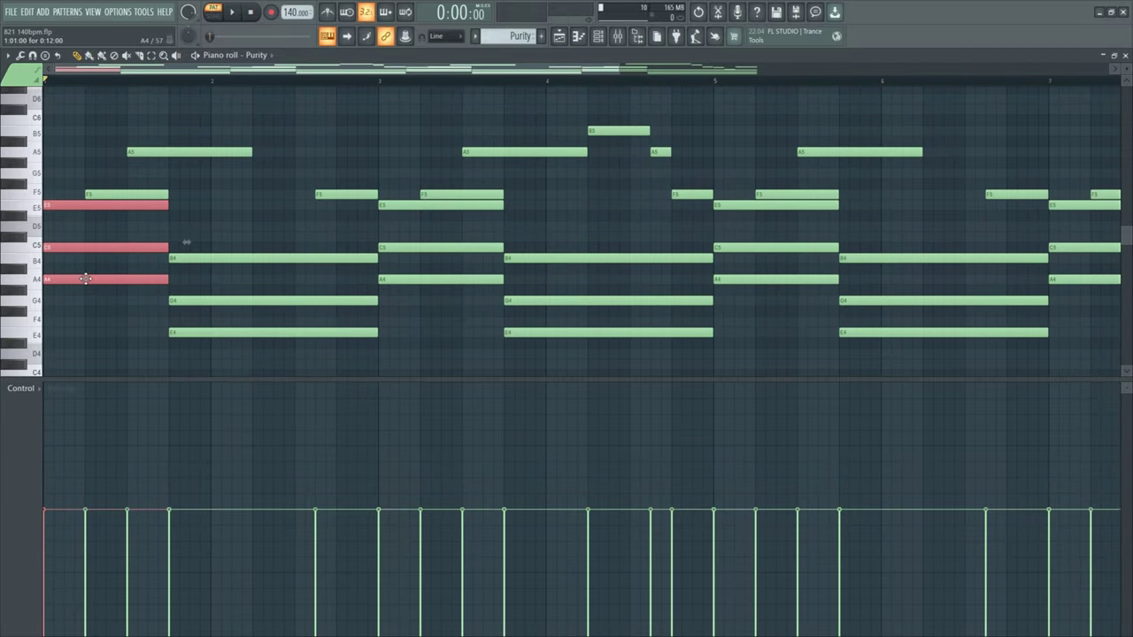
left_click_drag(84, 277, 212, 281)
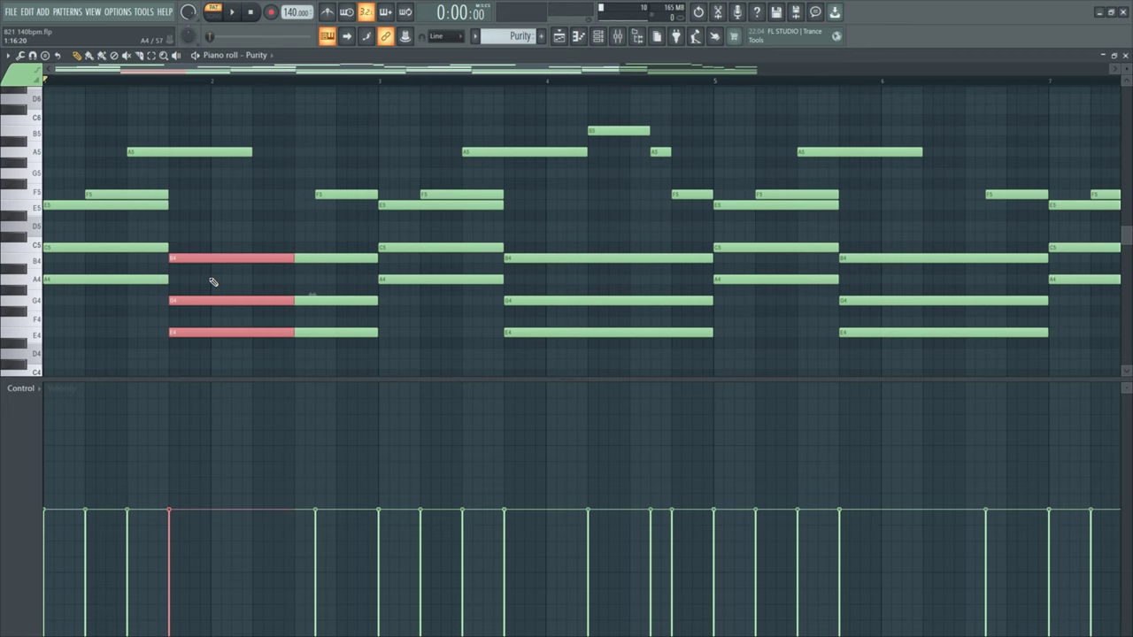
left_click_drag(212, 281, 208, 278)
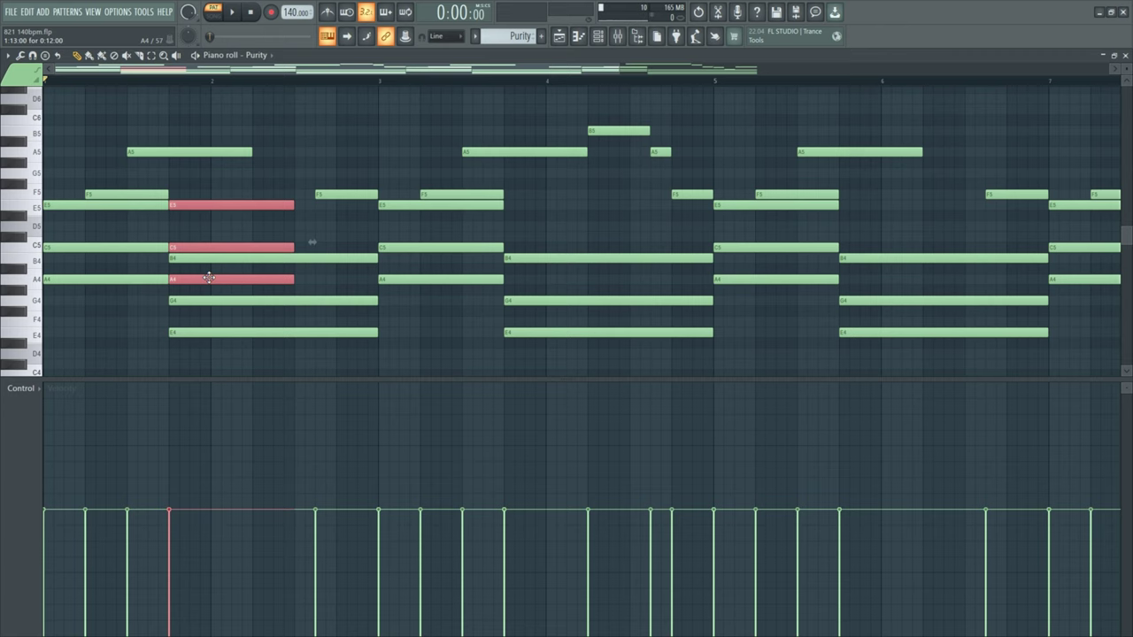
- Try transposing the duplicated chord up and back down to other pitches, and delete the copy
key("shift+Up")
key("shift+Up")
key("shift+Up")
key("shift+Up")
key("shift+Up")
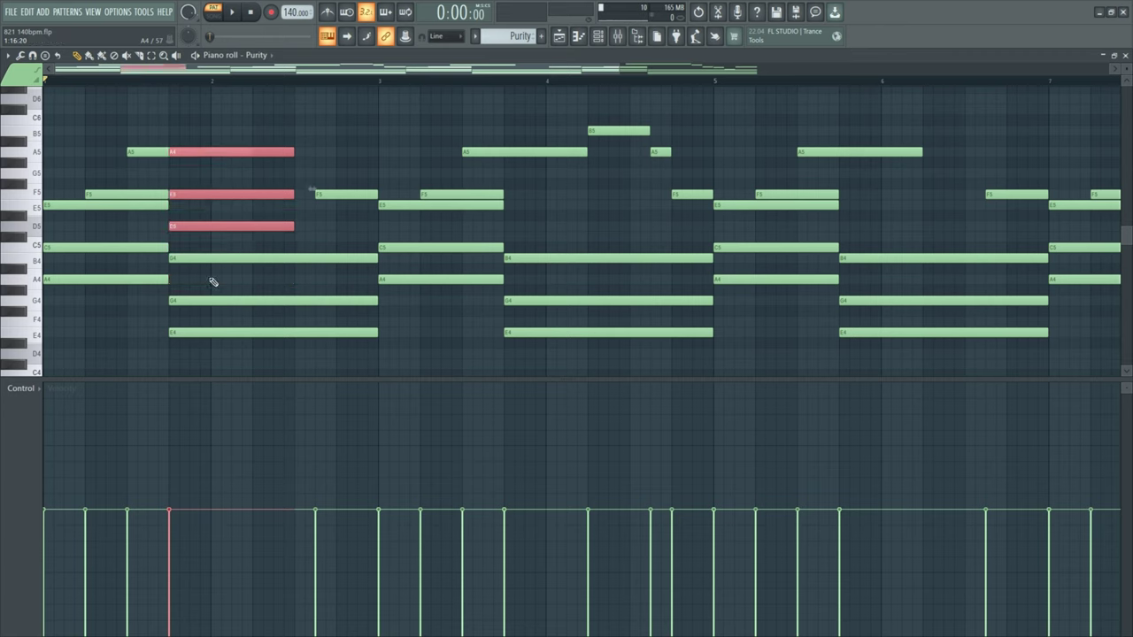
key("shift+Down")
key("shift+Down")
key("shift+Down")
key("shift+Down")
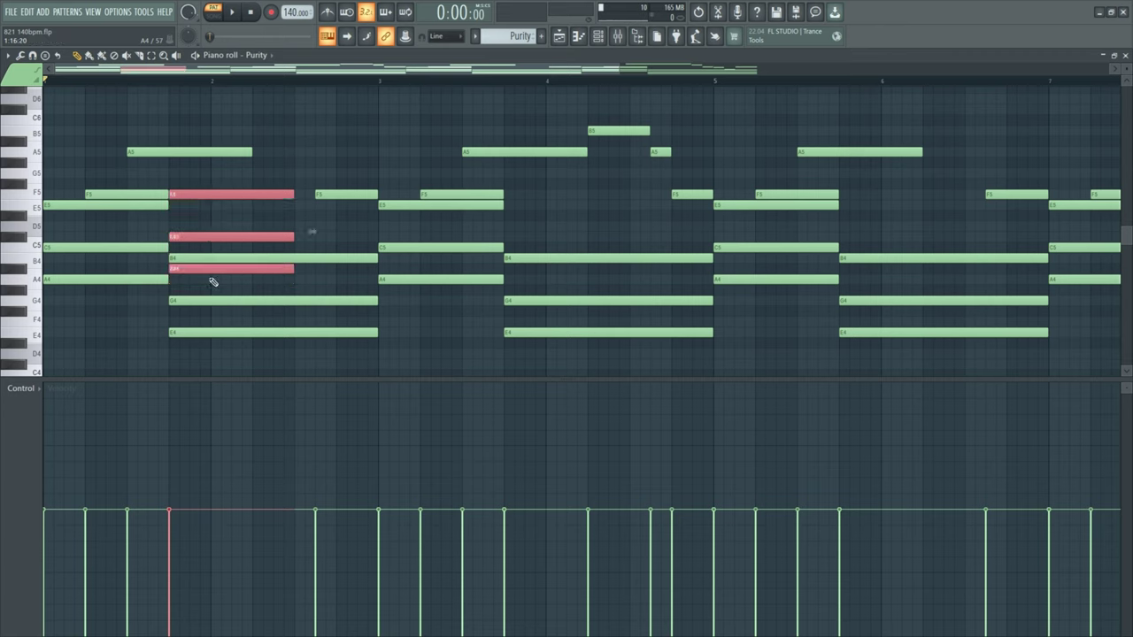
key("Delete")
- Select the long chord notes from bar 1 into bar 7 to examine the chord progression
scroll(177, 248, "down", 3, "ctrl")
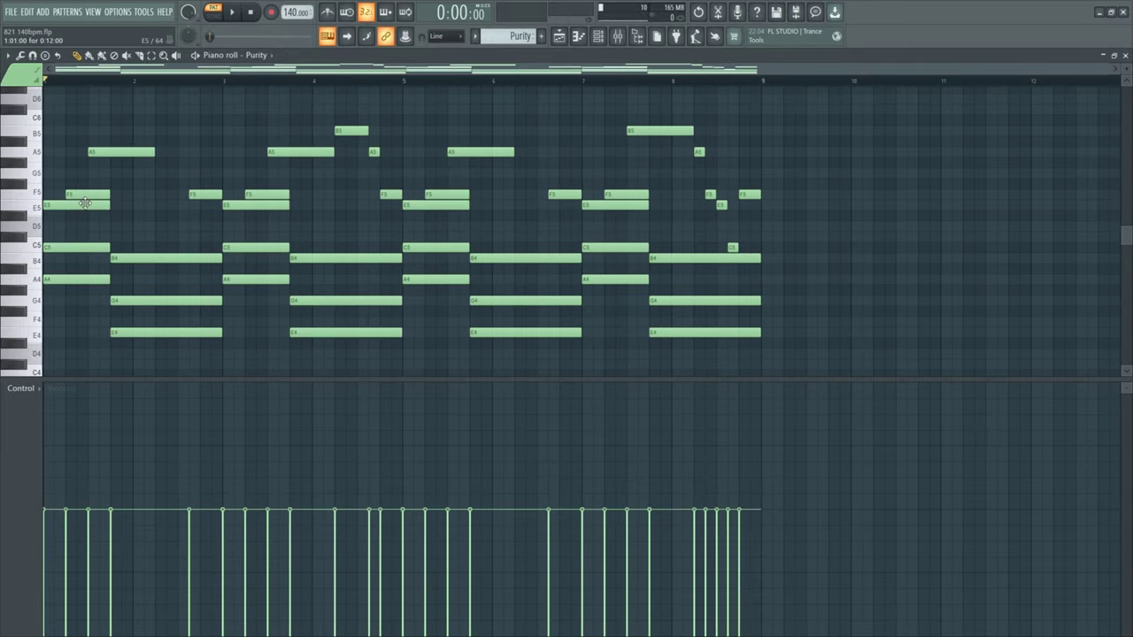
left_click_drag(84, 203, 799, 364)
left_click_drag(83, 207, 637, 373)
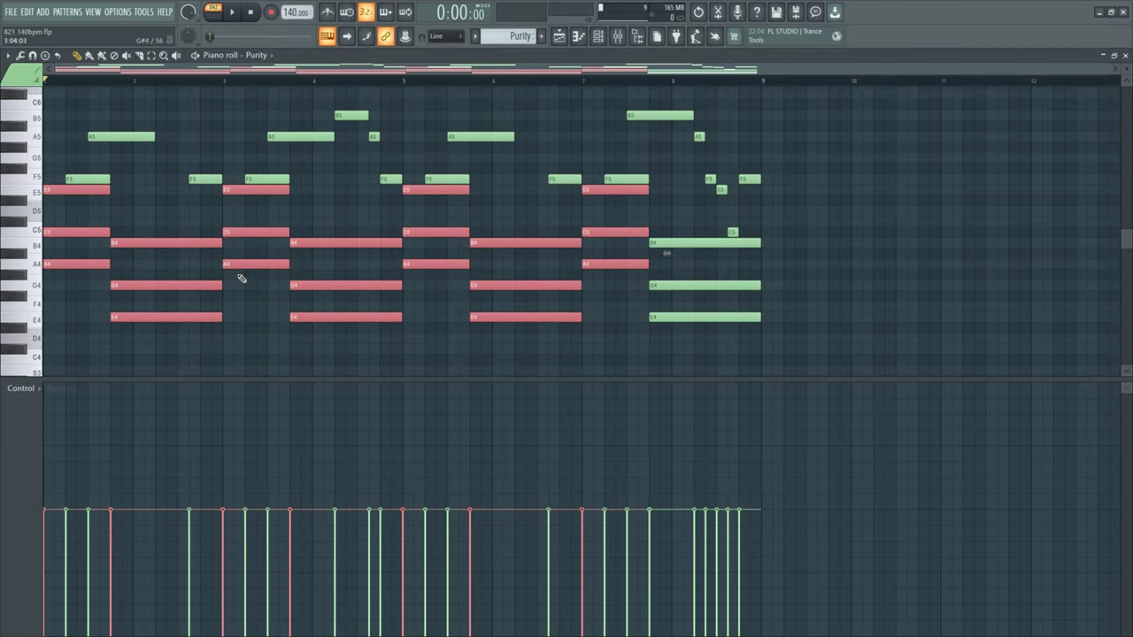
scroll(177, 273, "up", 5)
scroll(80, 261, "up", 1, "ctrl")
scroll(62, 275, "down", 1, "ctrl")
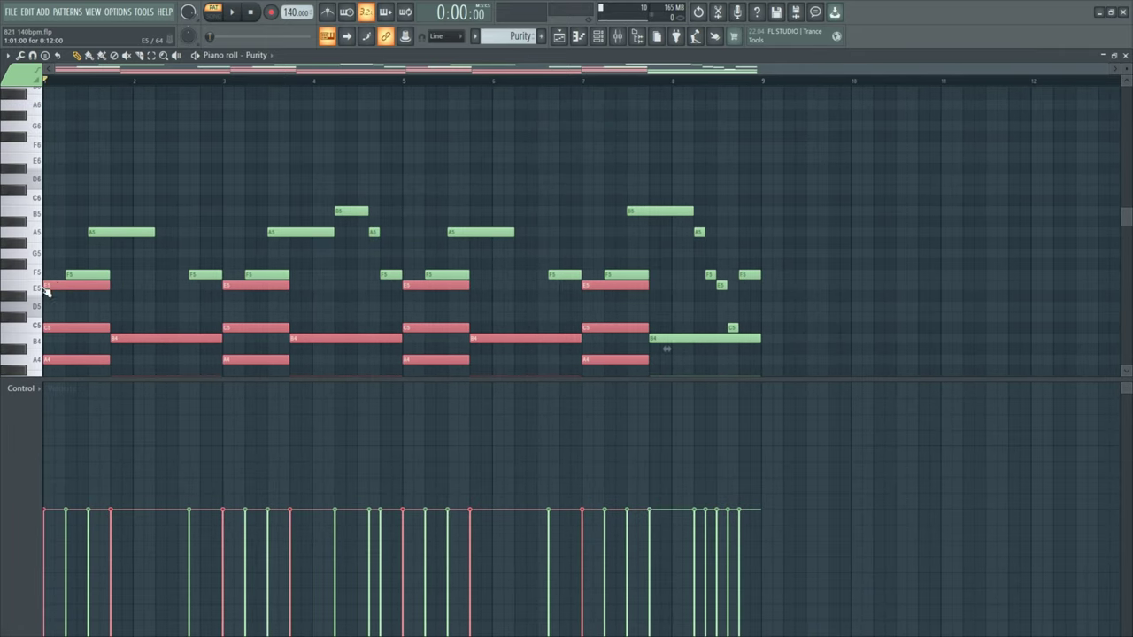
scroll(45, 290, "up", 2, "ctrl")
- Highlight the B5, A5 and F5 melody notes in bar 4 and mark the time range of bars 1 to 4
left_click_drag(349, 110, 386, 250)
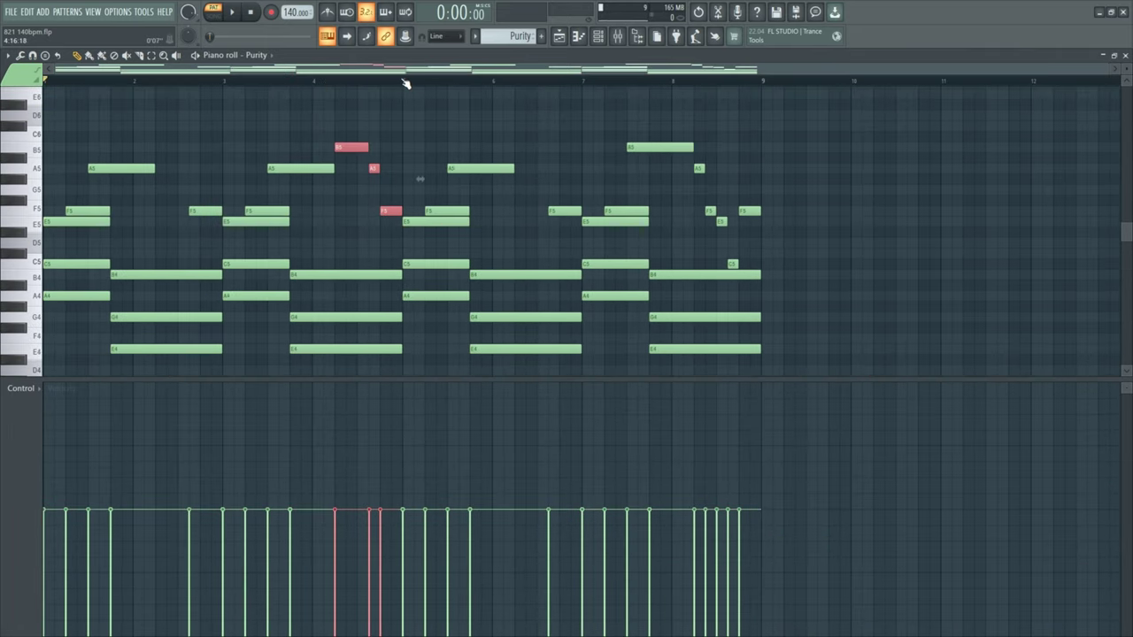
left_click_drag(406, 80, 18, 175, "ctrl")
scroll(490, 202, "up", 1, "ctrl")
left_click_drag(297, 113, 355, 245, "ctrl")
scroll(329, 177, "down", 1, "ctrl")
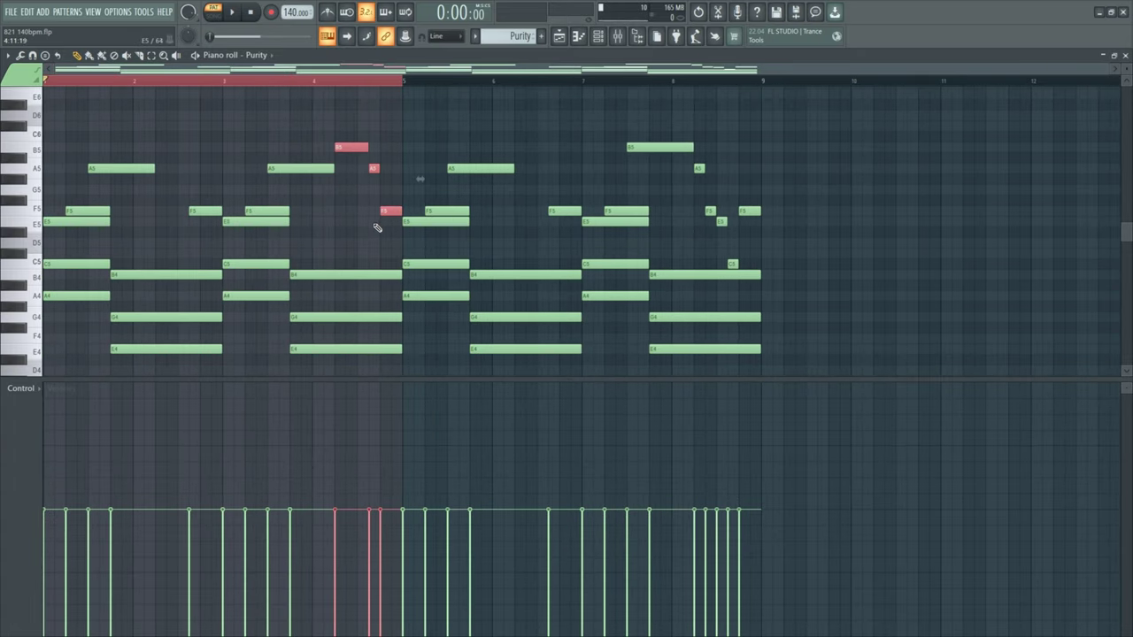
- Clear the selection and play the pattern from bar 4 to hear its melody ending
key("ctrl+d")
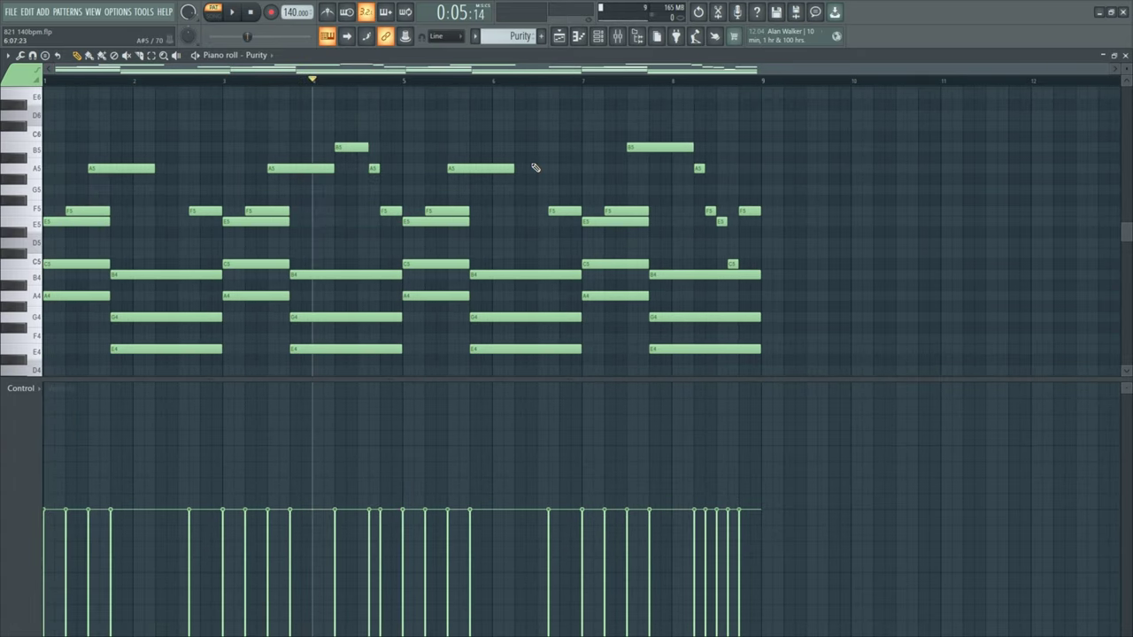
key("space")
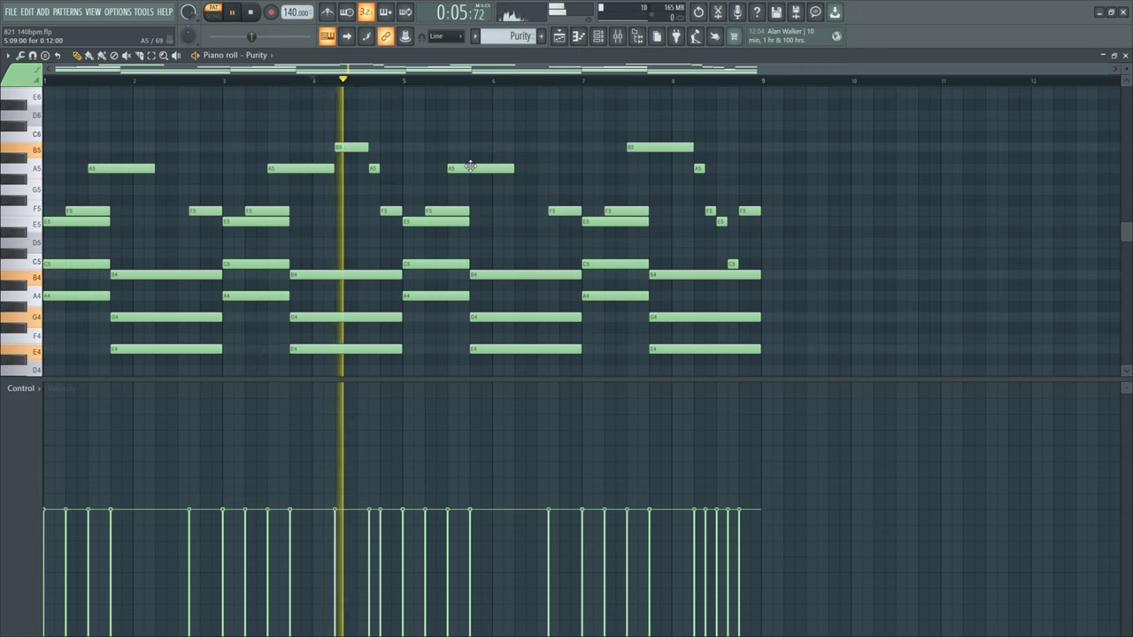
key("space")
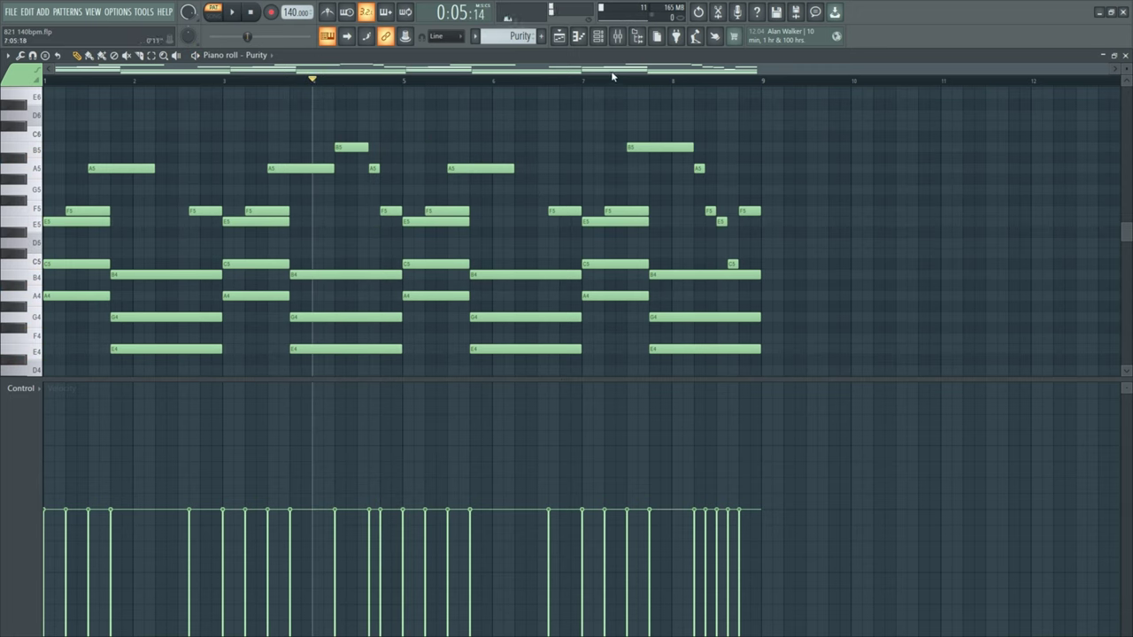
- Select the bar 8 time range and play that section to hear the closing melody variation
left_click_drag(678, 88, 761, 106)
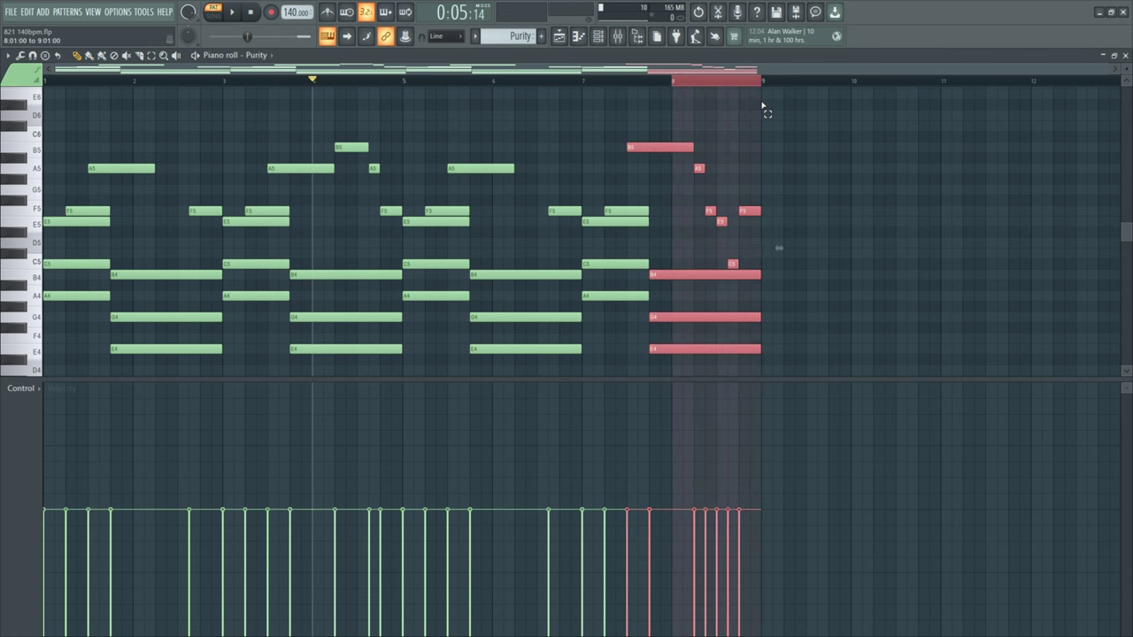
scroll(885, 209, "up", 2)
scroll(779, 225, "down", 2)
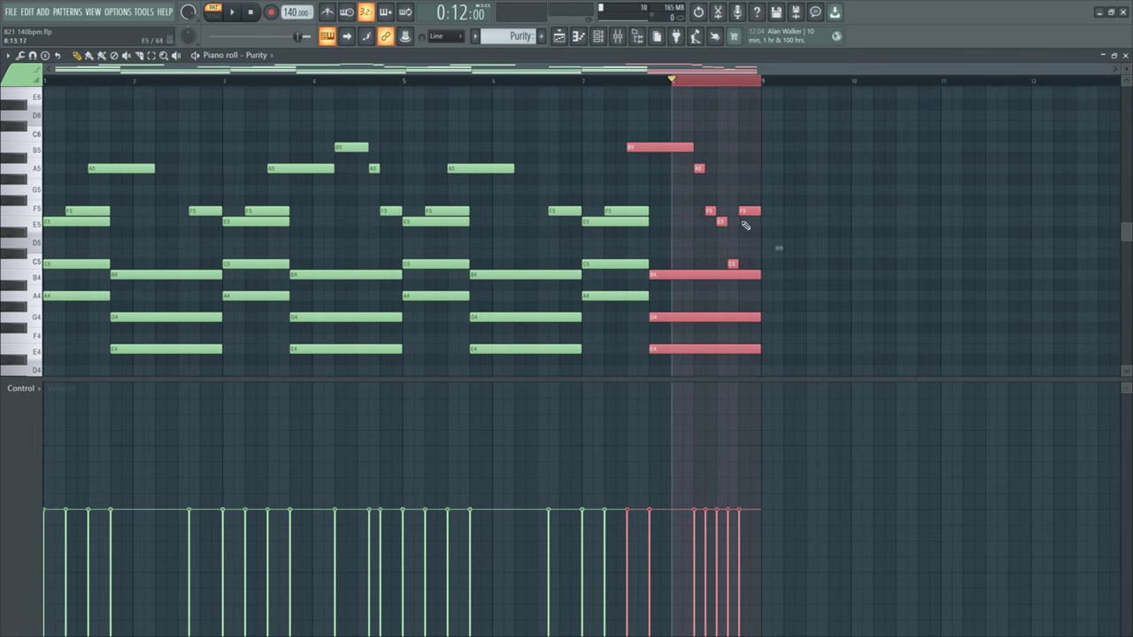
left_click_drag(345, 122, 379, 184)
left_click(676, 81, "ctrl")
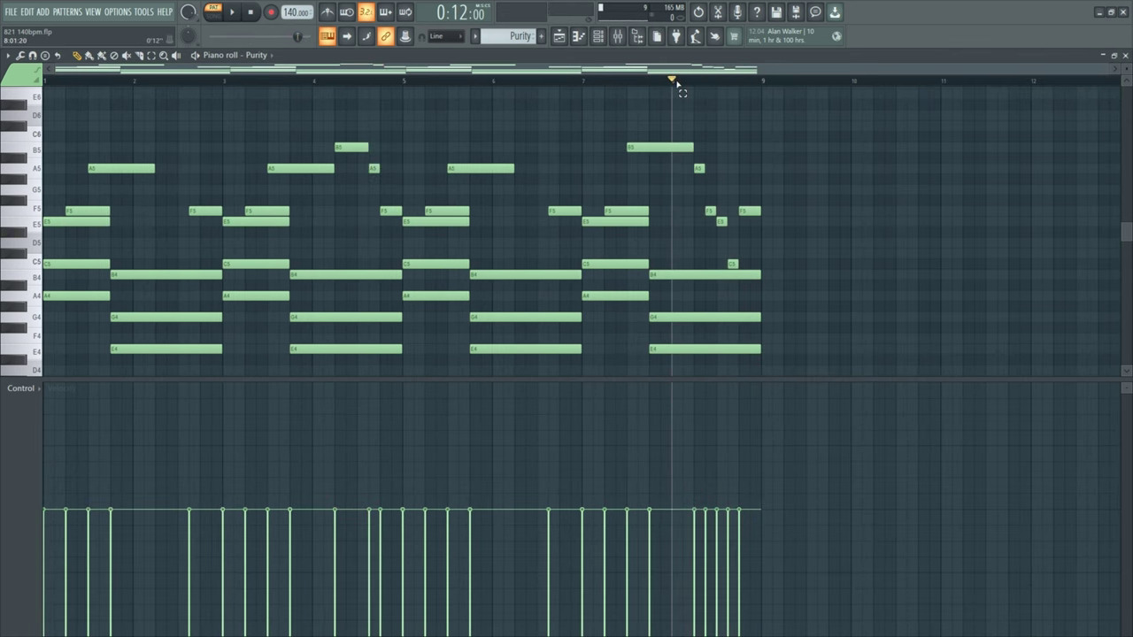
left_click_drag(672, 86, 761, 96)
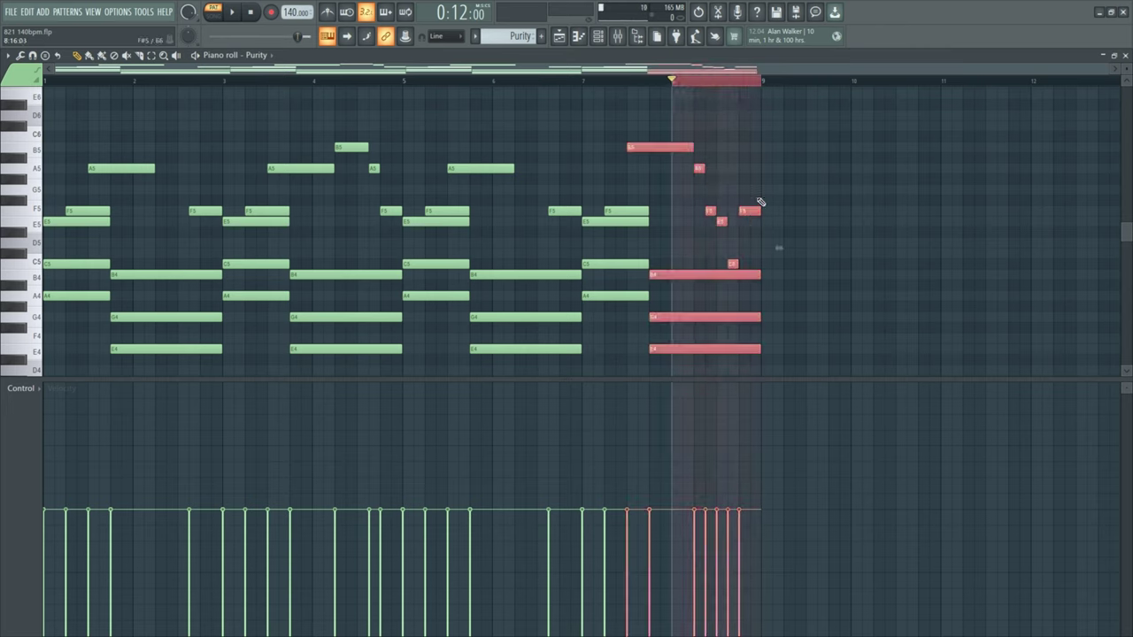
key("space")
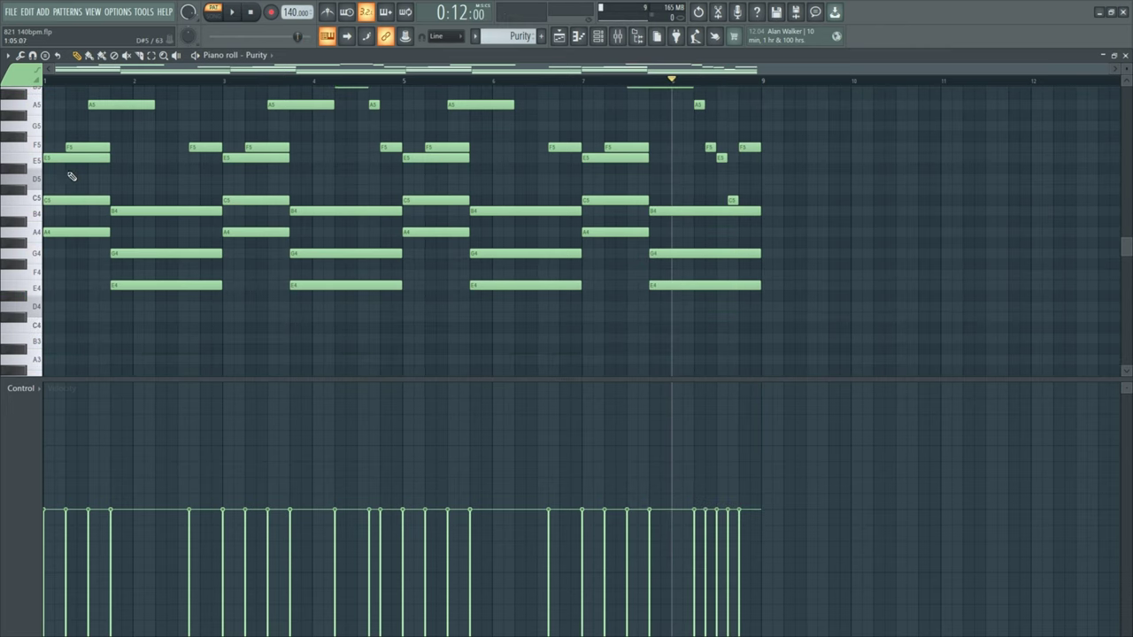
- Examine the chord notes at the pattern's start, and select the melody notes from F5 upward across all eight bars
left_click_drag(72, 154, 186, 323)
key("Delete")
scroll(295, 187, "up", 3)
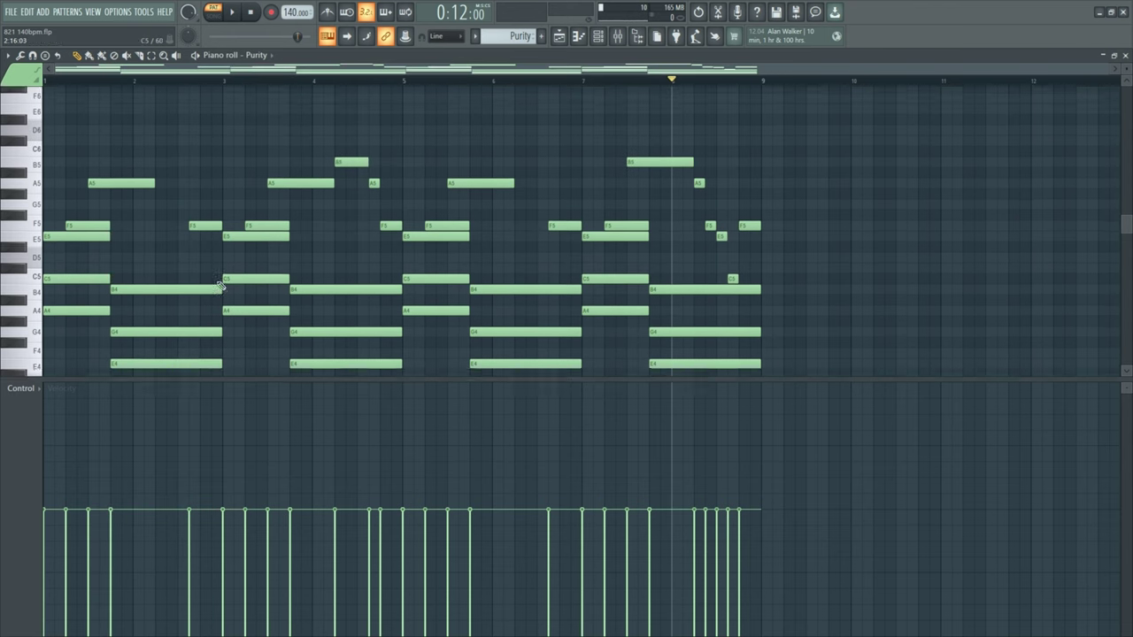
left_click_drag(801, 152, 42, 248)
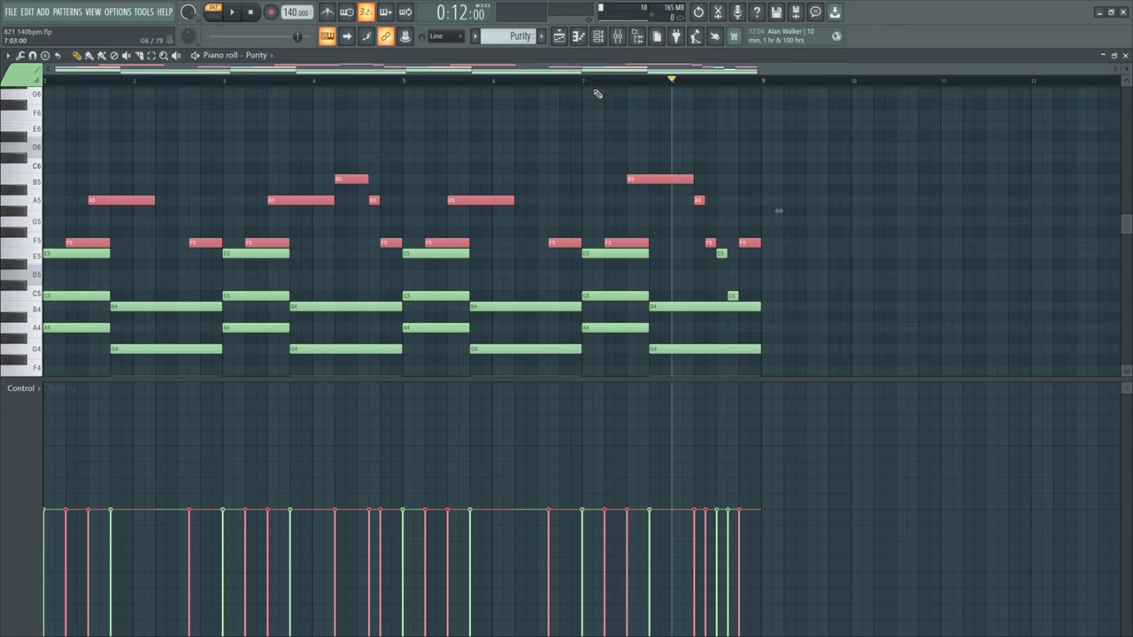
- Open the Purity #2 pattern from the playlist in the piano roll and play its opening chord notes
key("F5")
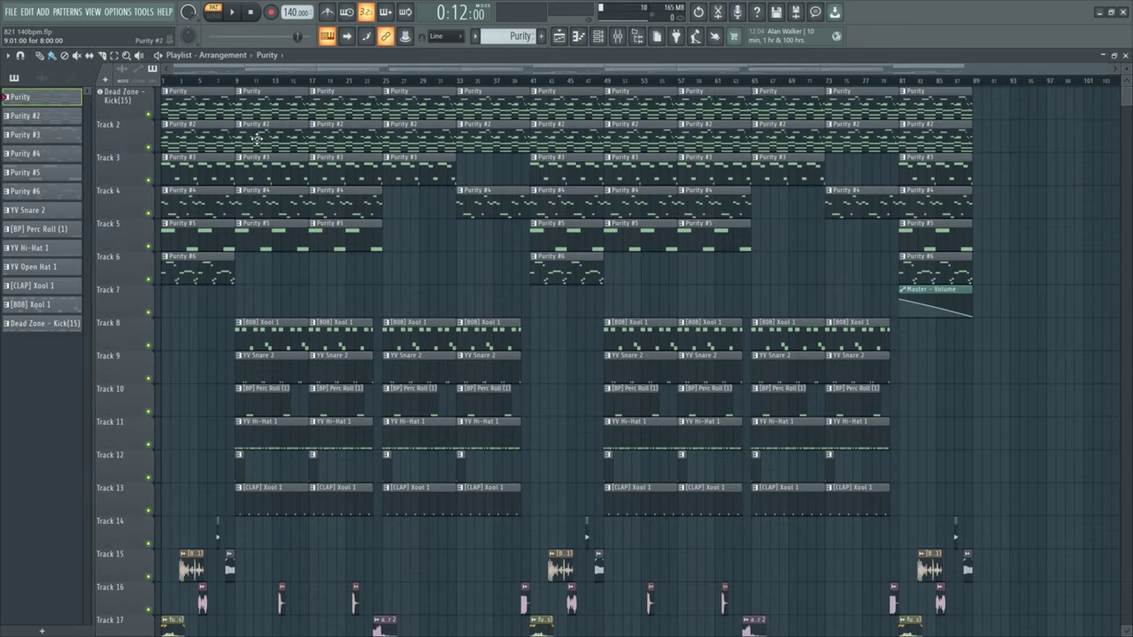
double_click(256, 137)
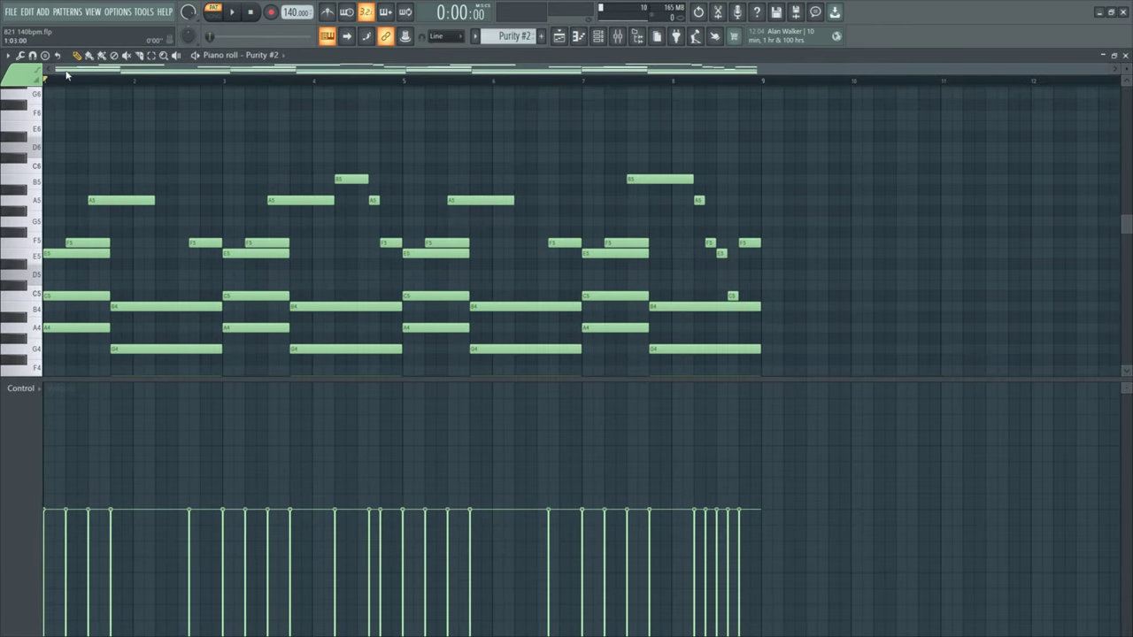
scroll(163, 159, "down", 4)
key("space")
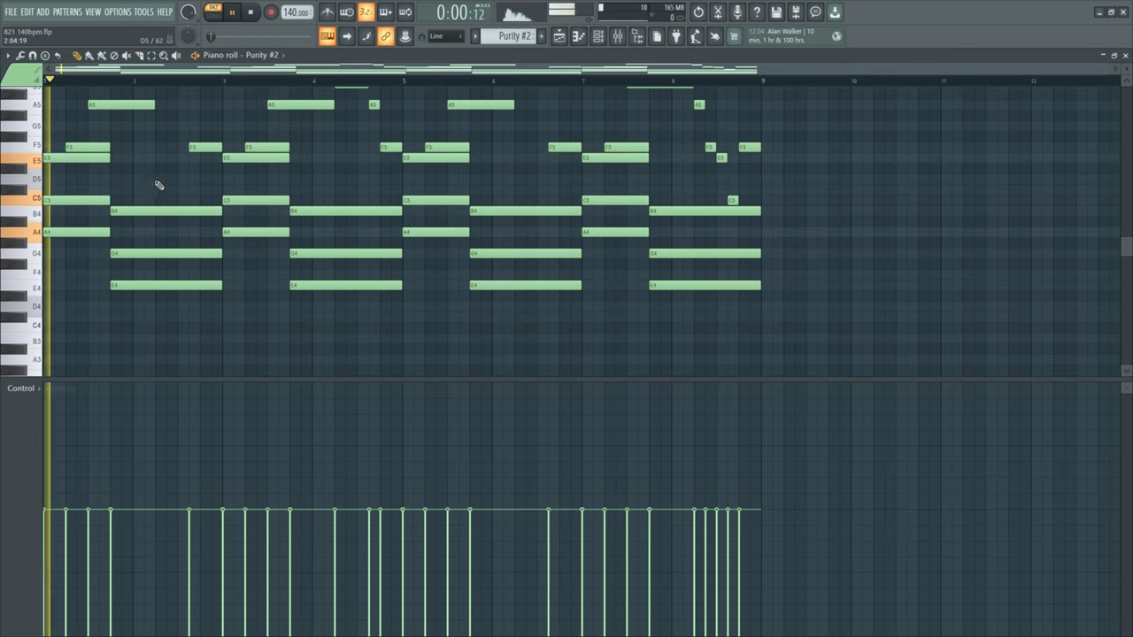
key("space")
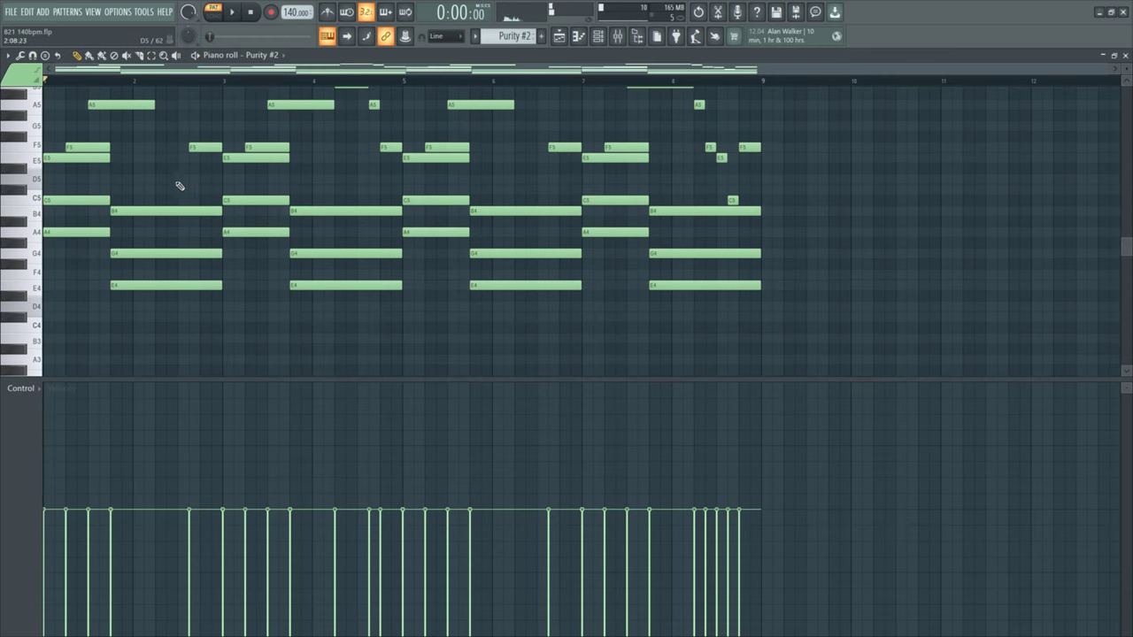
scroll(151, 197, "up", 3)
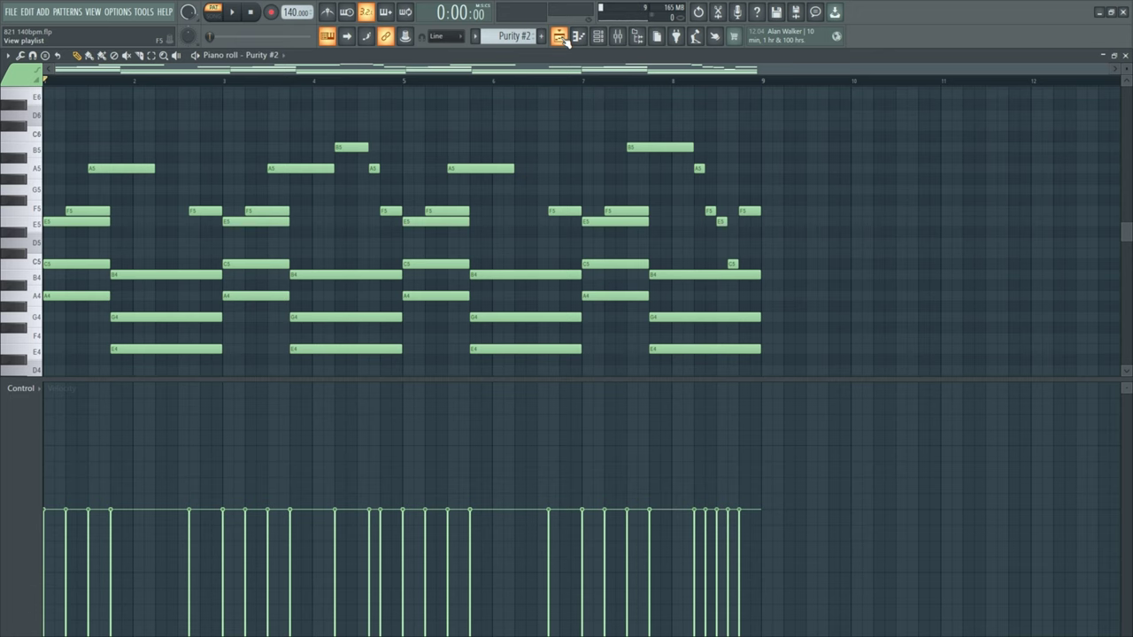
scroll(407, 202, "down", 1)
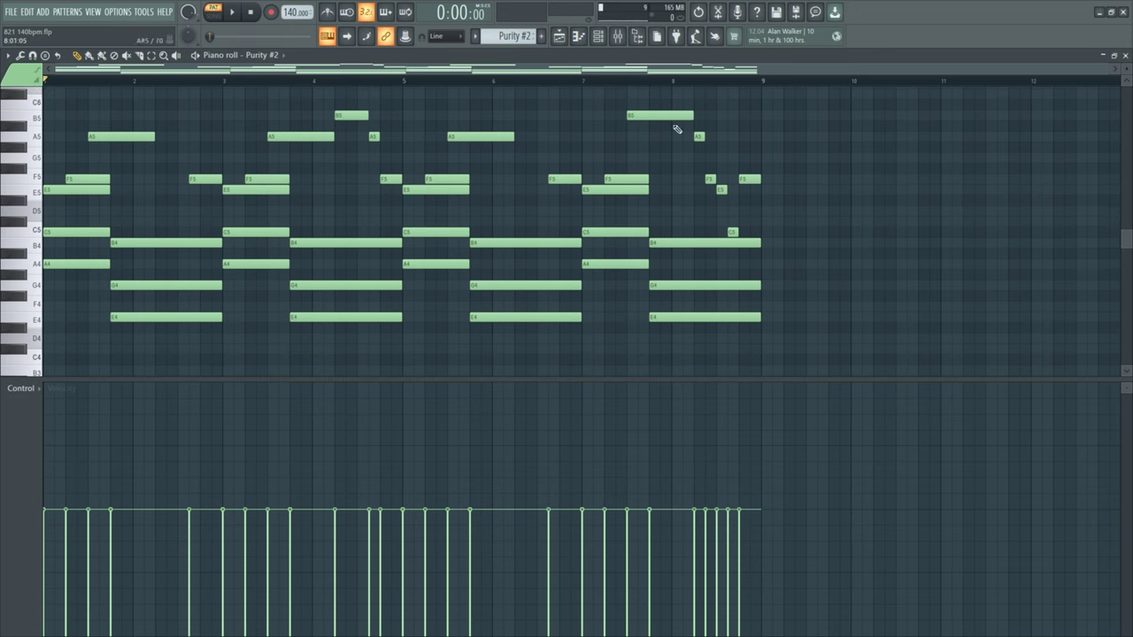
- Select all Purity #2 notes, raise their velocity together, and play the start of the pattern
key("ctrl+a")
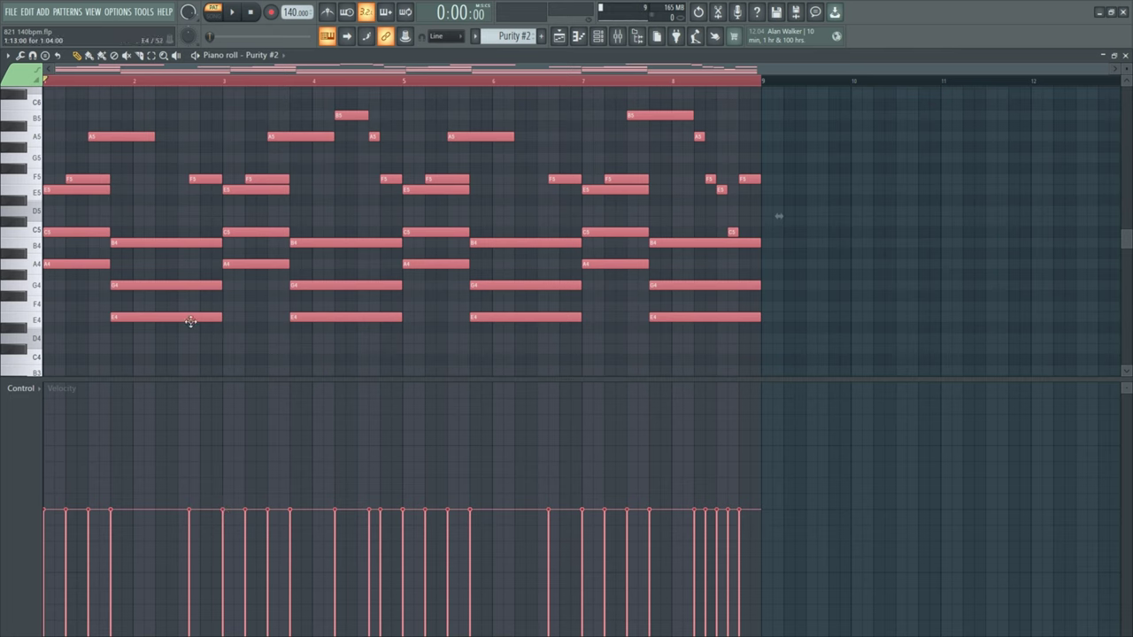
scroll(192, 316, "up", 8)
scroll(193, 317, "down", 3)
scroll(193, 317, "down", 2)
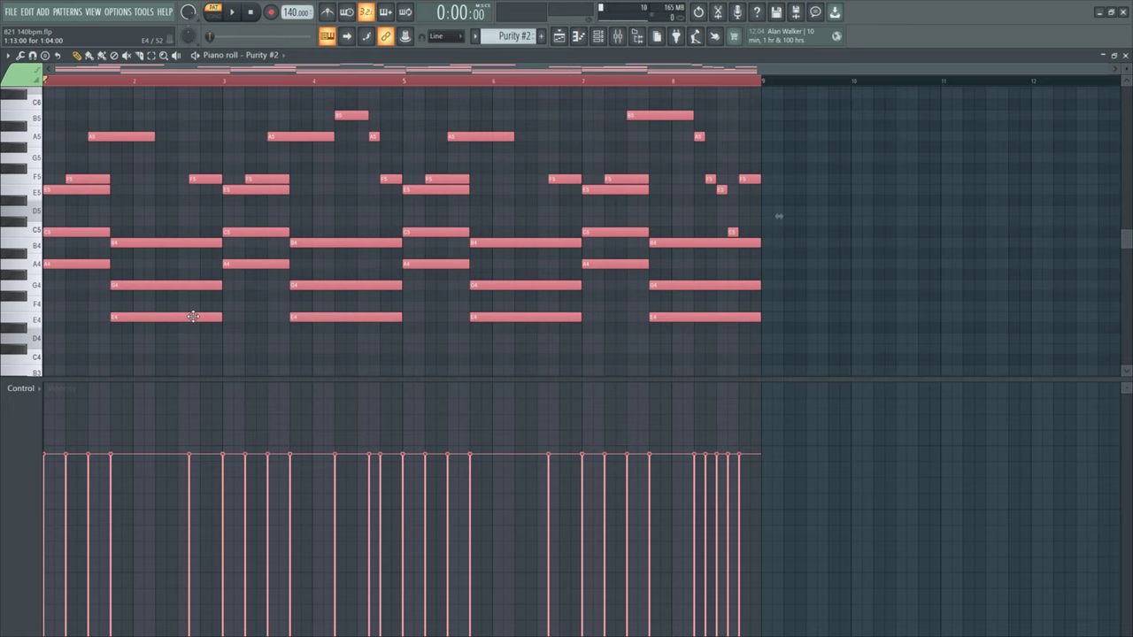
scroll(193, 317, "up", 1)
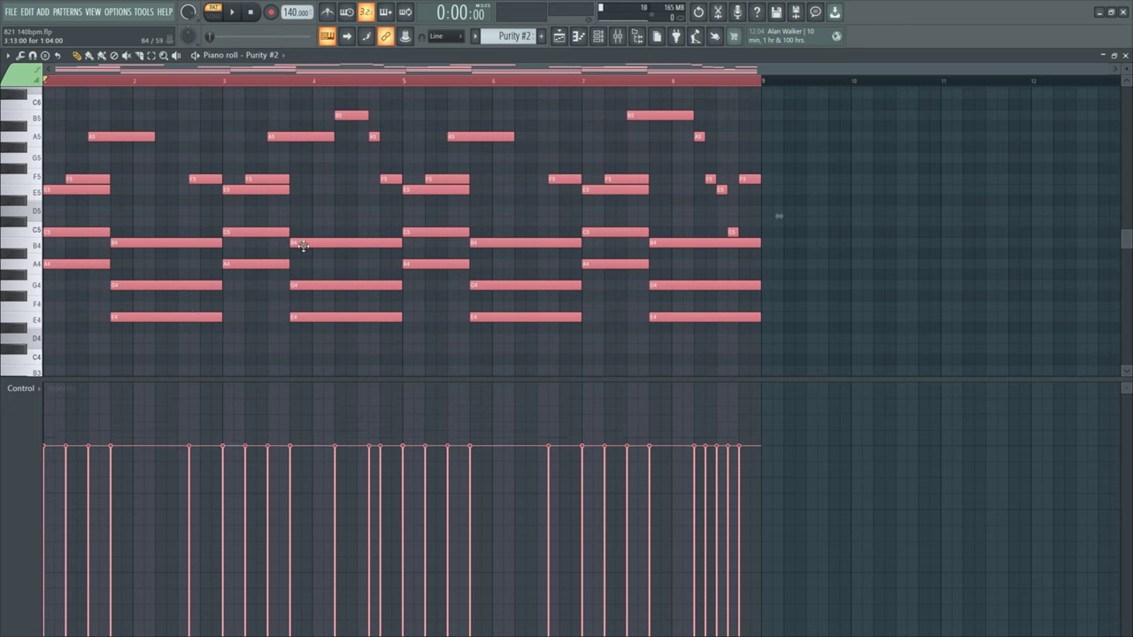
key("space")
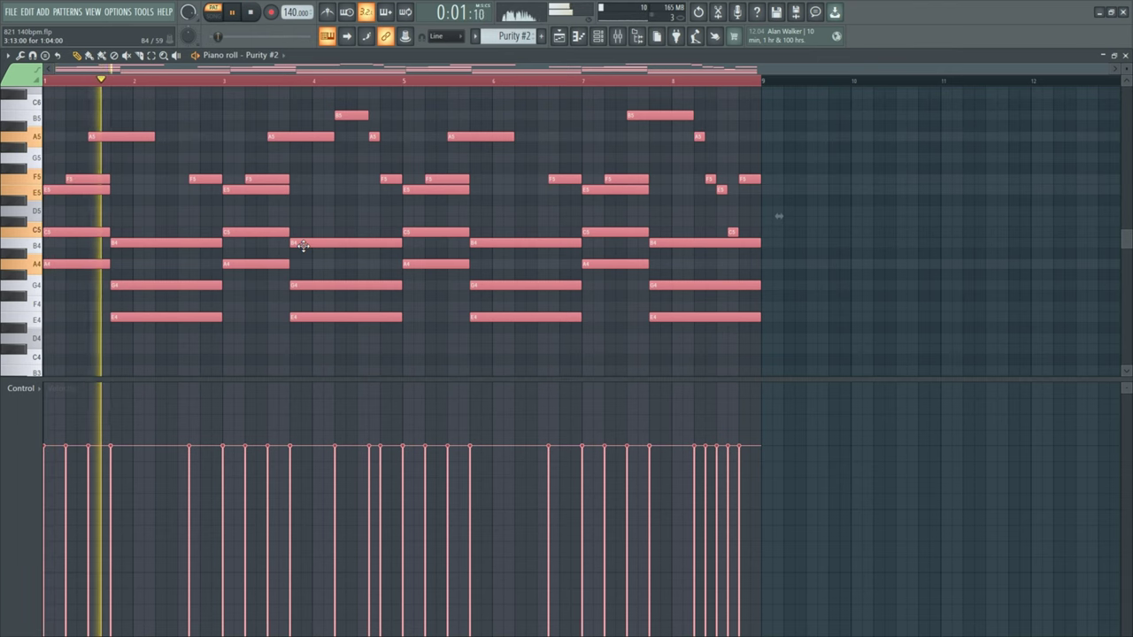
key("space")
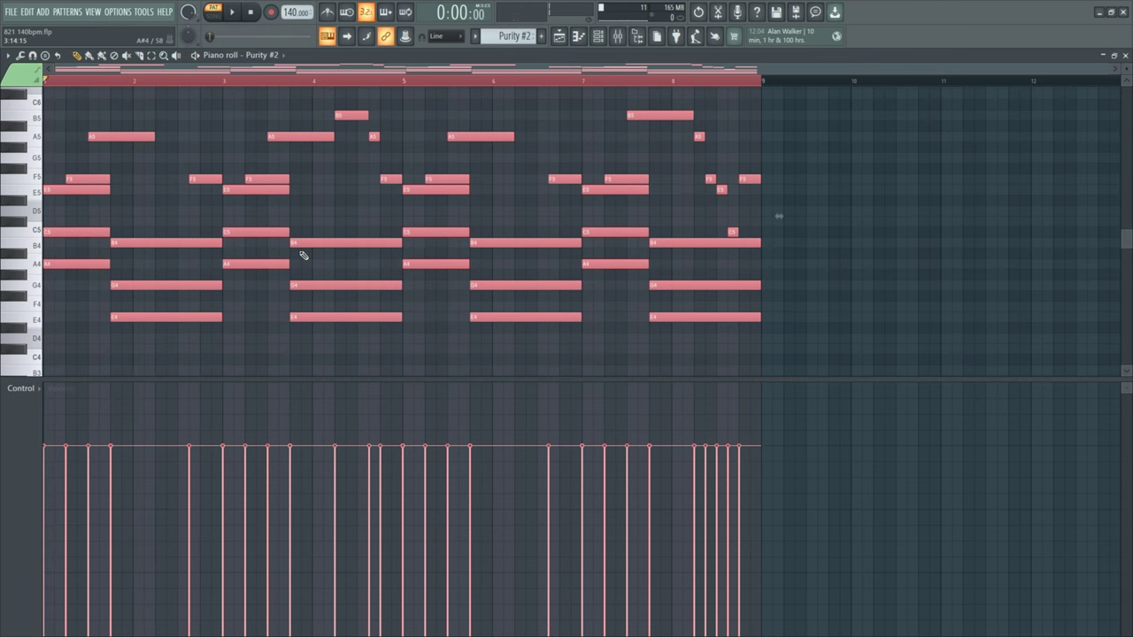
- Undo the velocity increase on the Purity #2 notes and play the opening again for comparison
key("ctrl+z")
scroll(302, 255, "down", 5)
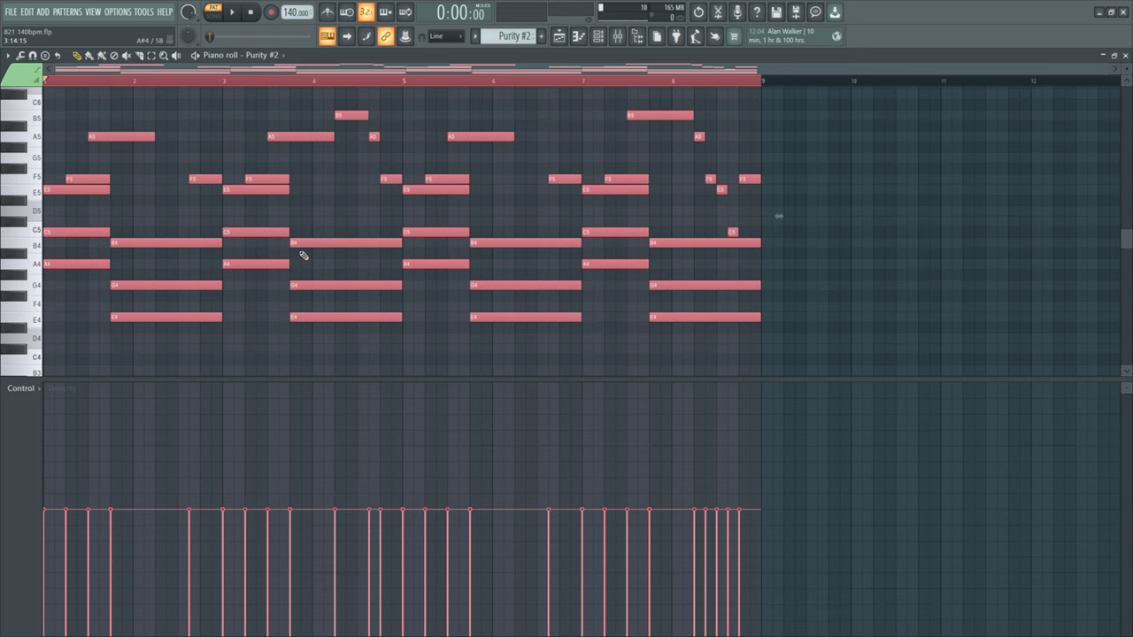
key("space")
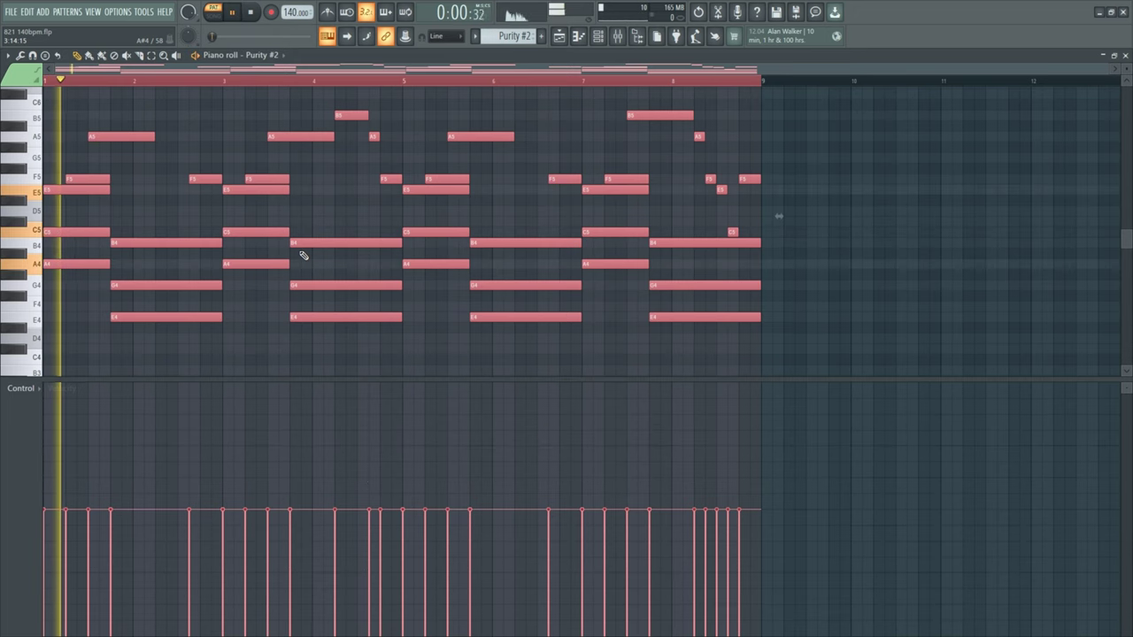
key("space")
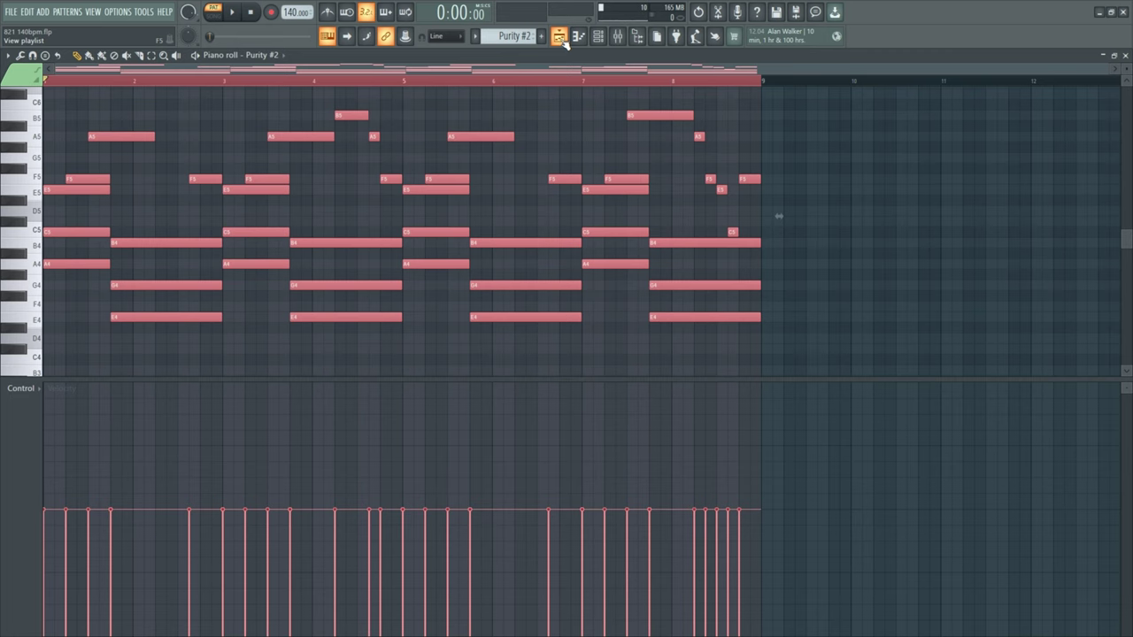
- Open the Purity #3 pattern from the playlist, play it, and box-select its notes
left_click(563, 40)
double_click(175, 167)
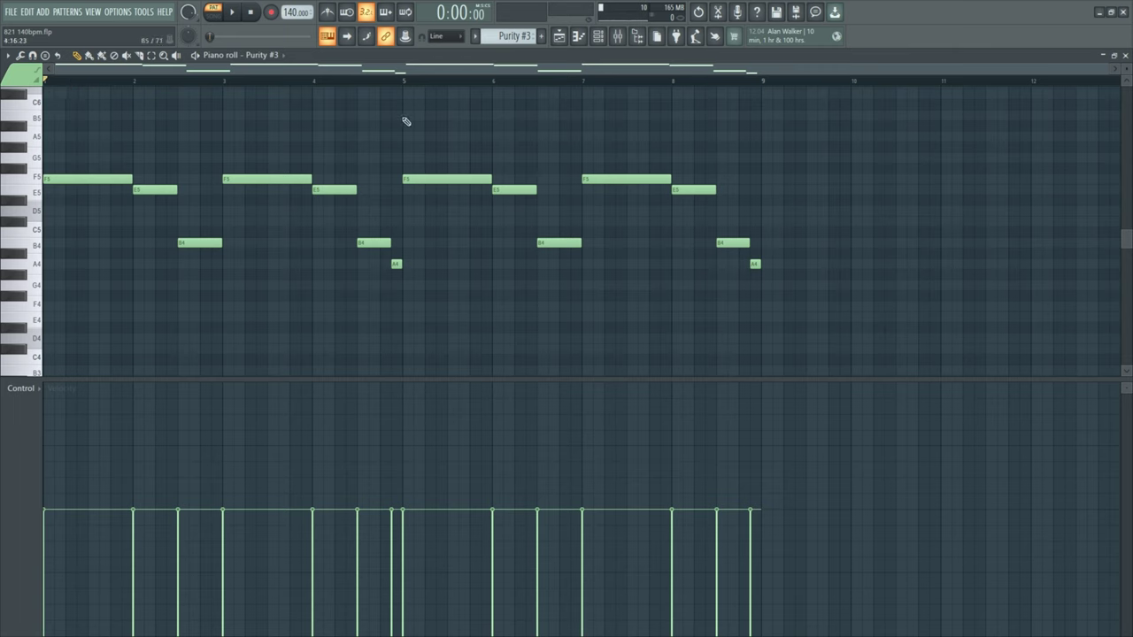
key("space")
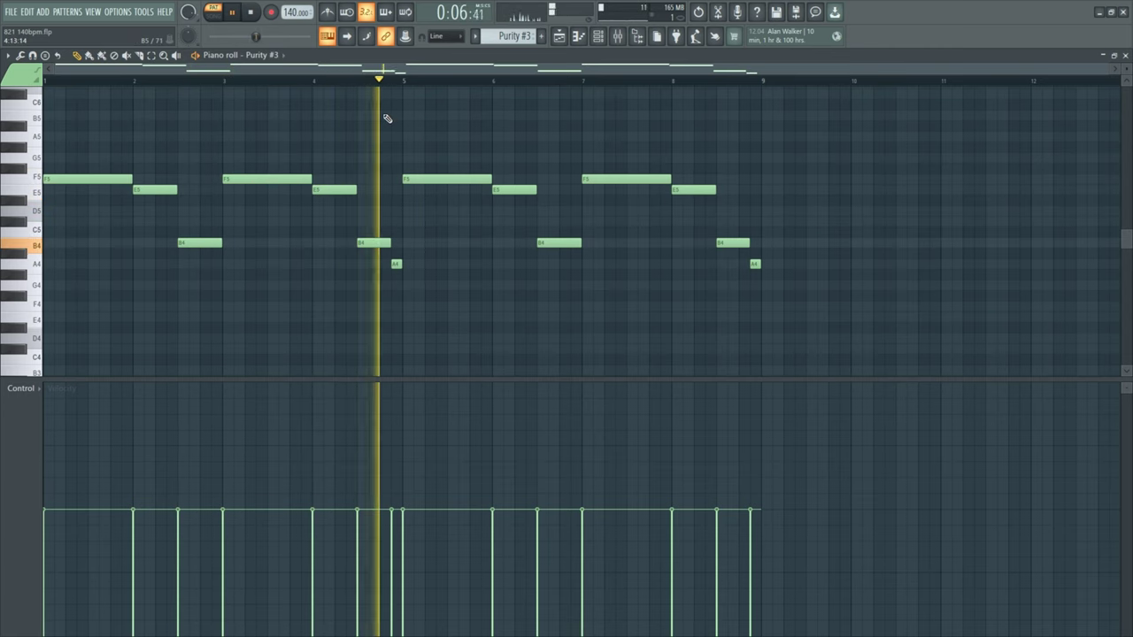
key("space")
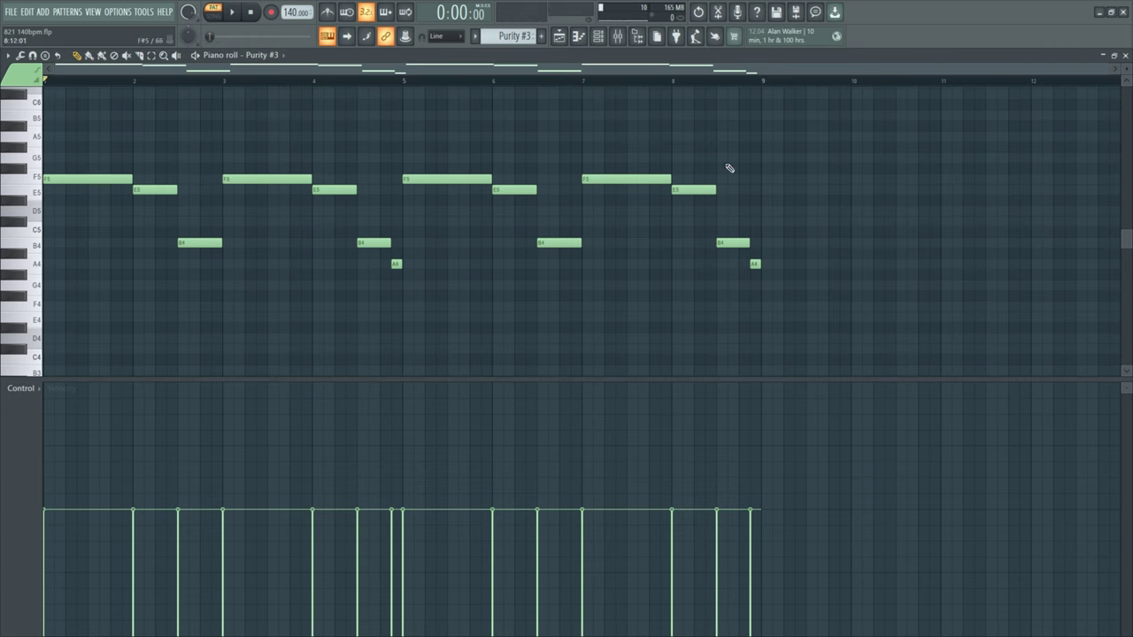
left_click_drag(70, 152, 958, 379)
left_click_drag(82, 121, 779, 372)
- Open the Purity pattern from the playlist and view its chords and melody from bar 1
left_click(558, 36)
double_click(205, 106)
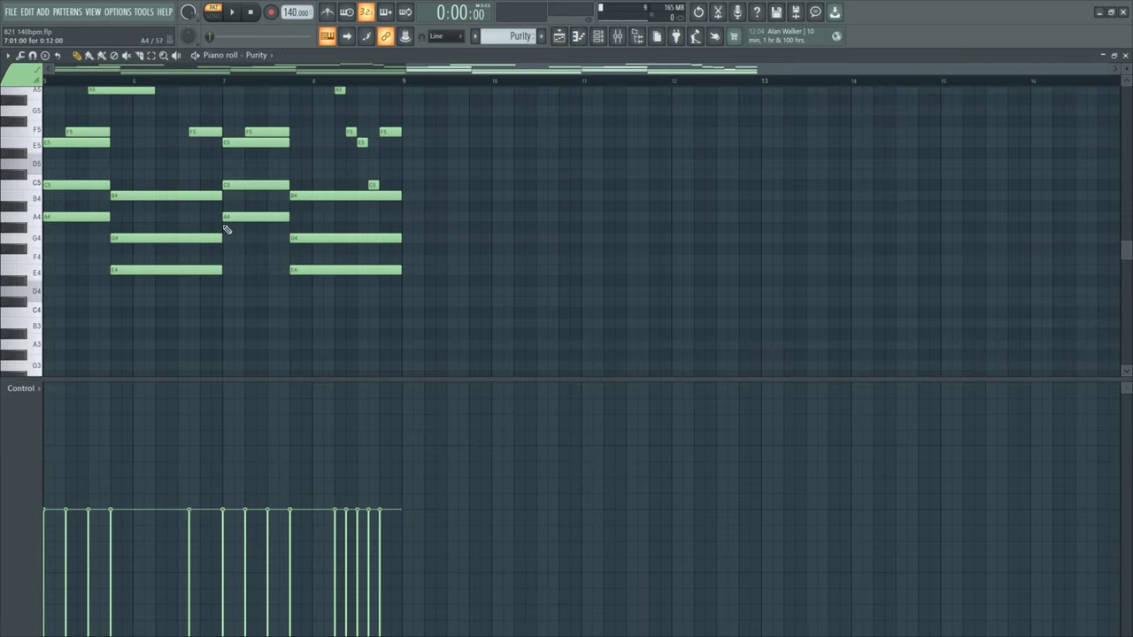
scroll(227, 228, "left", 3)
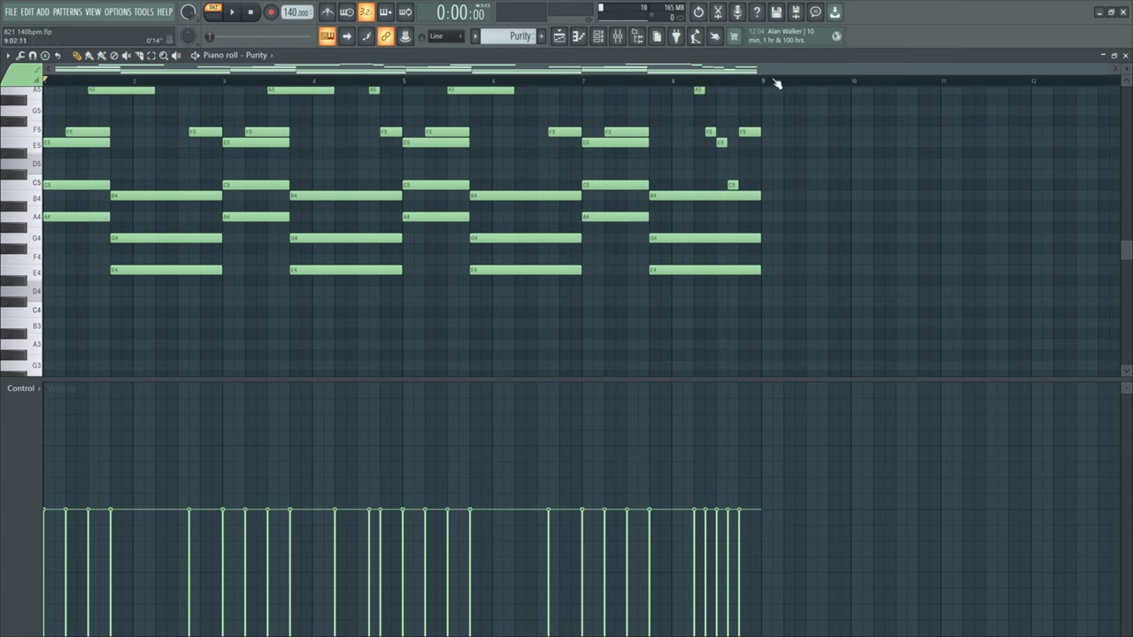
- Return to the Purity #3 pattern in the piano roll and select all its notes across the eight bars
mouse_move(243, 116)
left_mouse_down()
mouse_move(246, 147)
mouse_move(264, 167)
left_mouse_up()
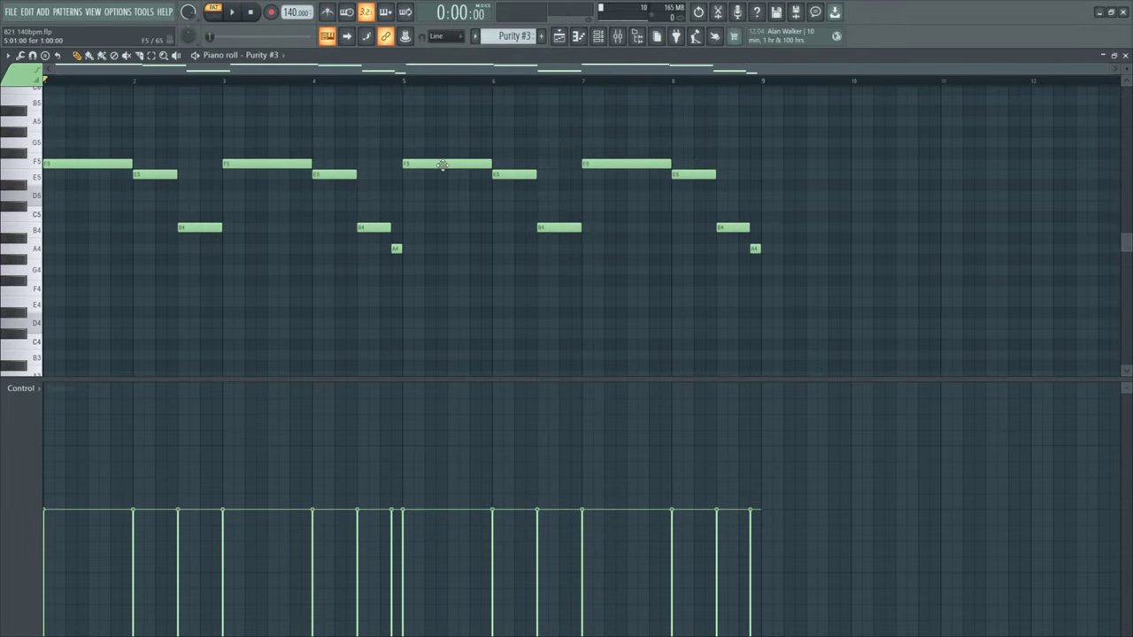
left_click_drag(848, 127, 41, 332)
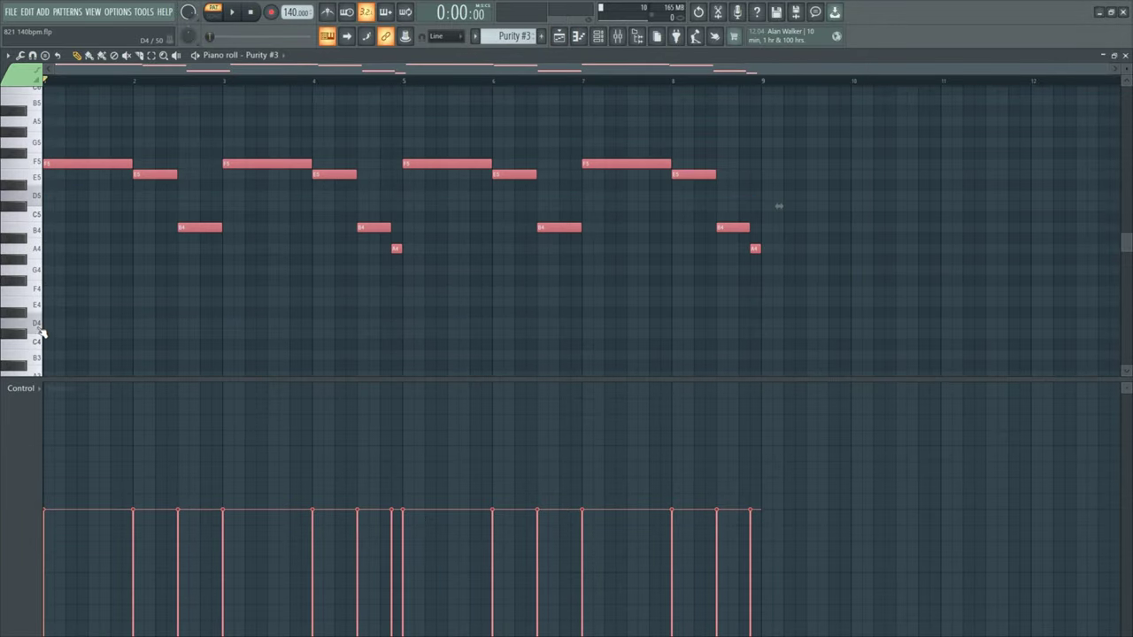
scroll(301, 160, "up", 2)
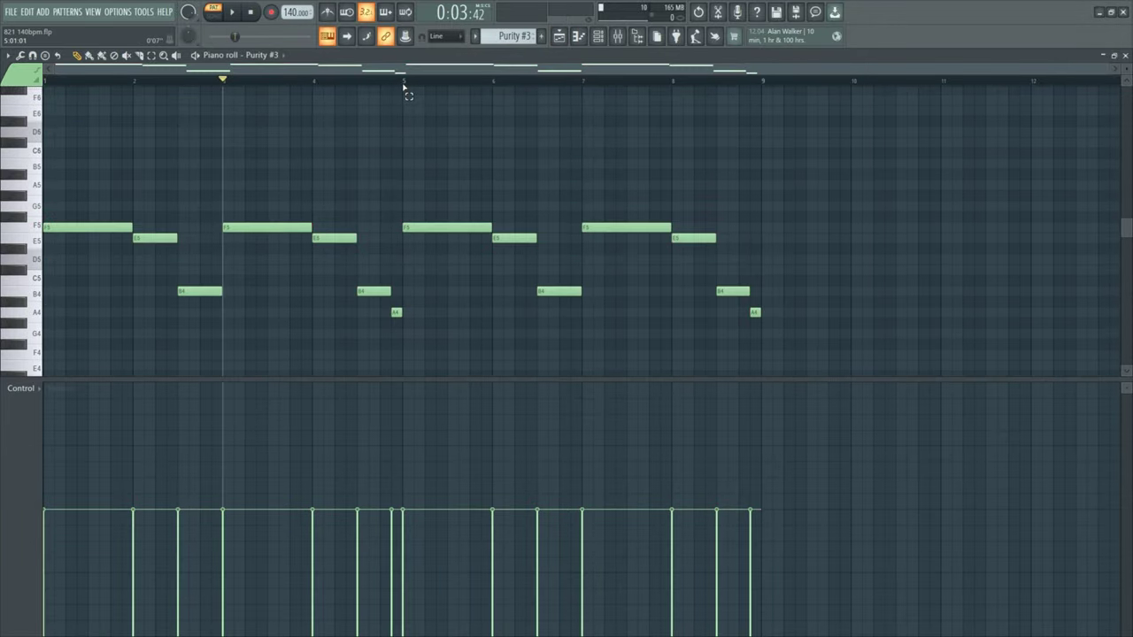
- Mark the bars 3 to 4 time range in Purity #3, clear it, and examine the A4 note ending bar 4
left_click_drag(403, 85, 226, 99)
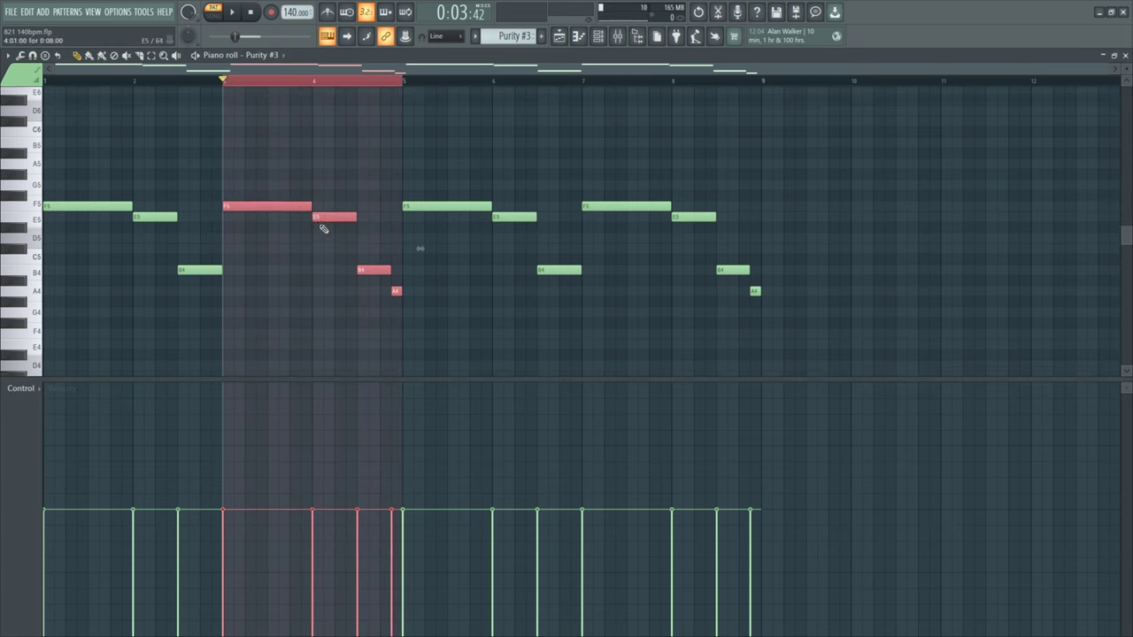
scroll(324, 229, "down", 2)
left_click(345, 220)
scroll(239, 142, "up", 2)
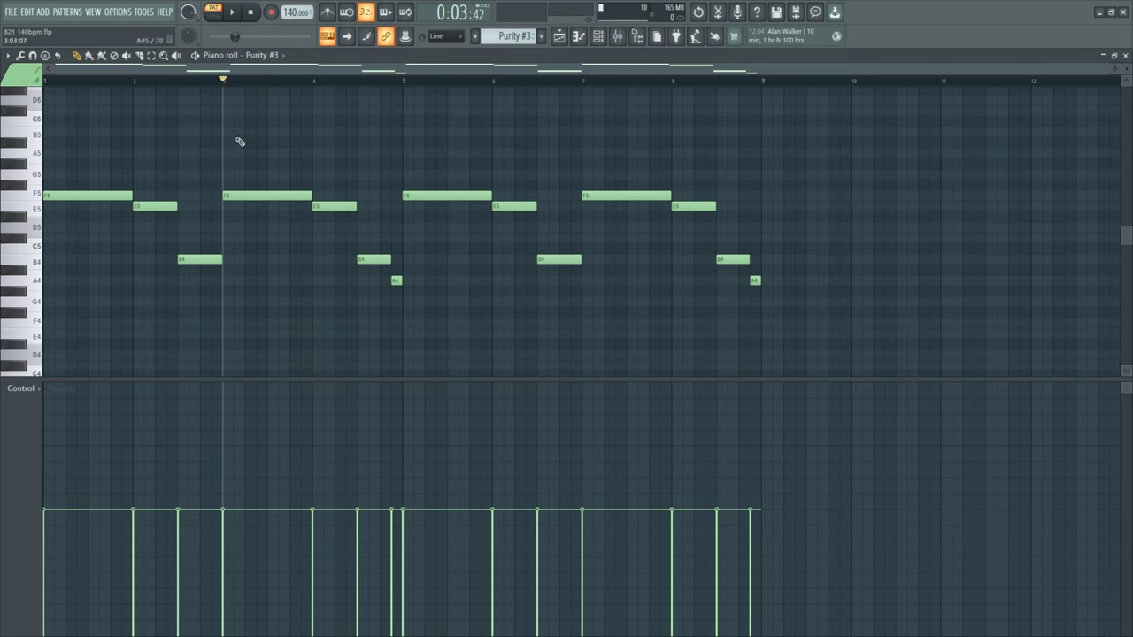
scroll(408, 298, "up", 3, "ctrl")
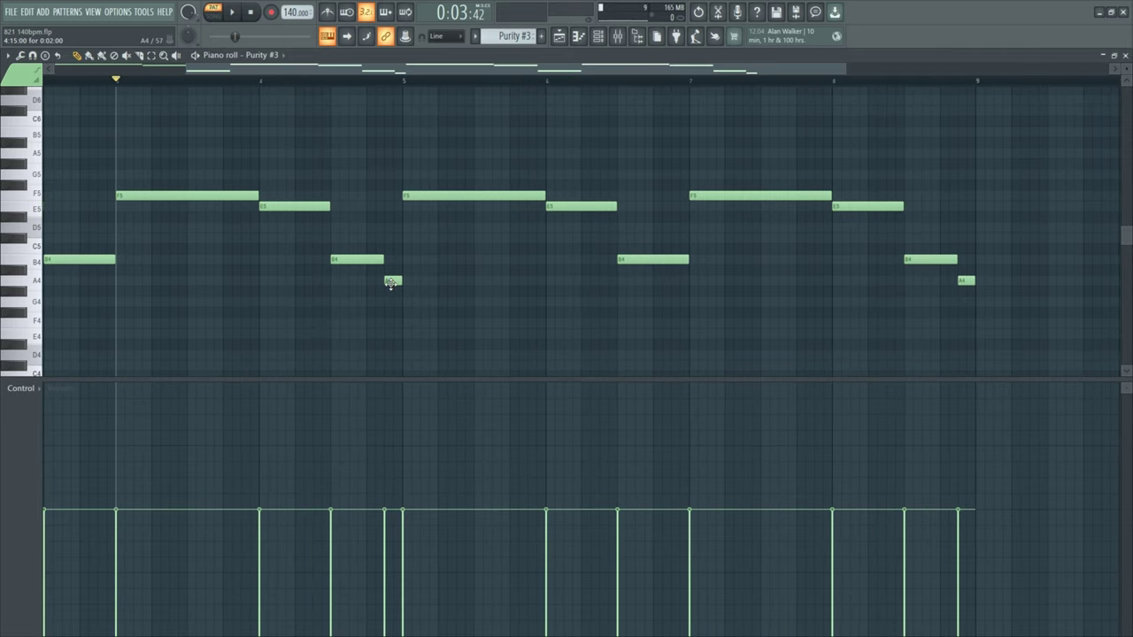
scroll(387, 276, "down", 3, "ctrl")
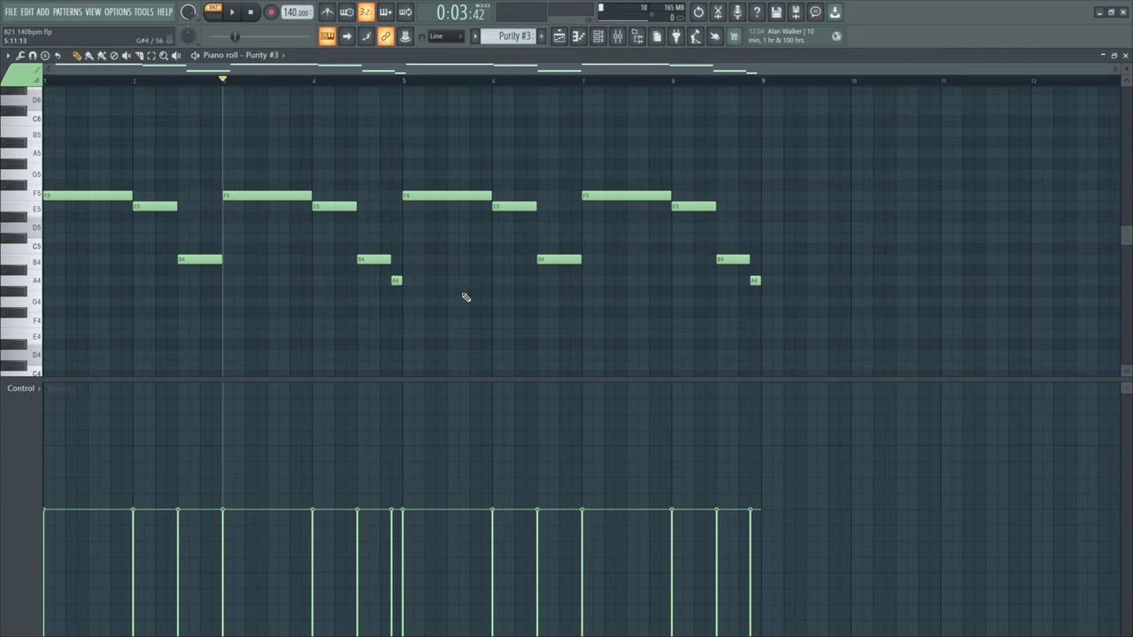
- Open the Purity #4 pattern from the playlist and audition its first E5 and F5 notes
left_click(562, 39)
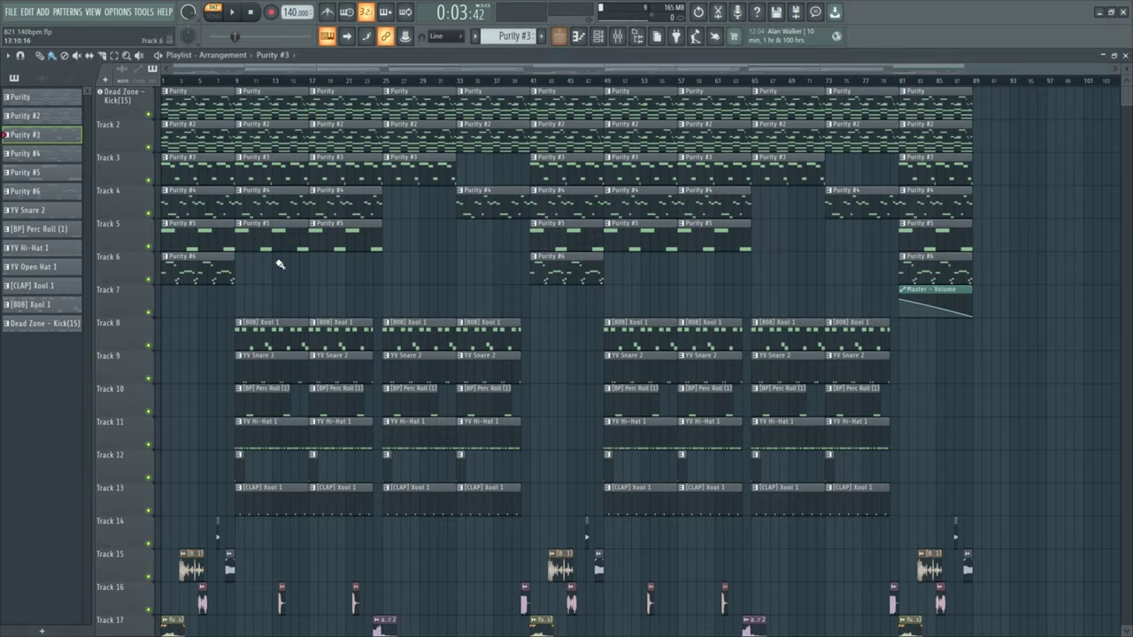
double_click(277, 256)
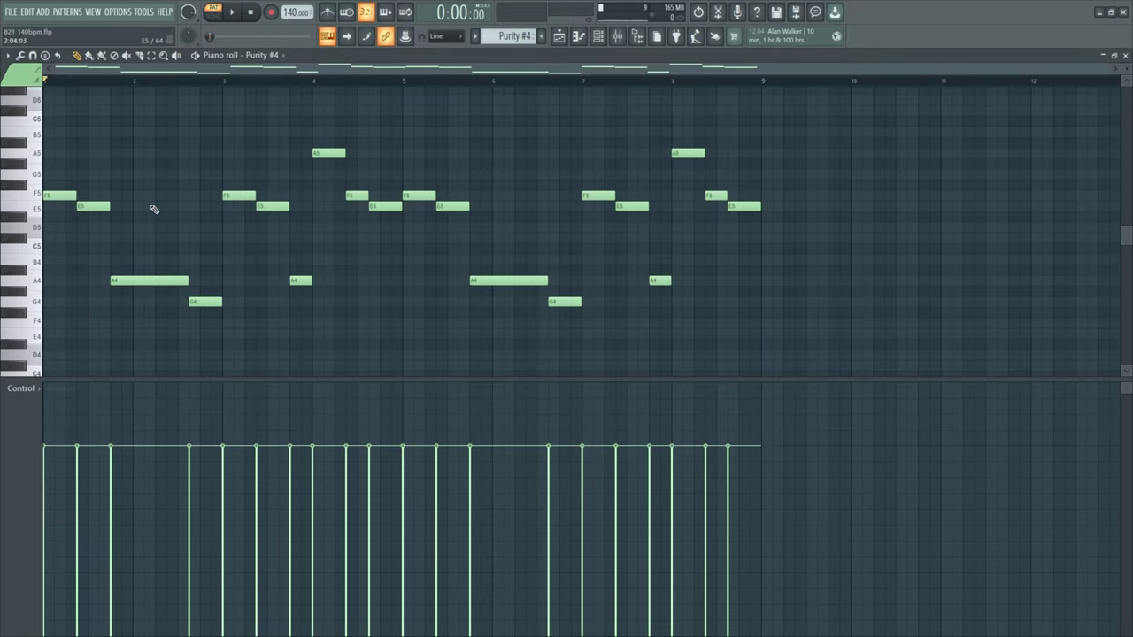
left_click(80, 206)
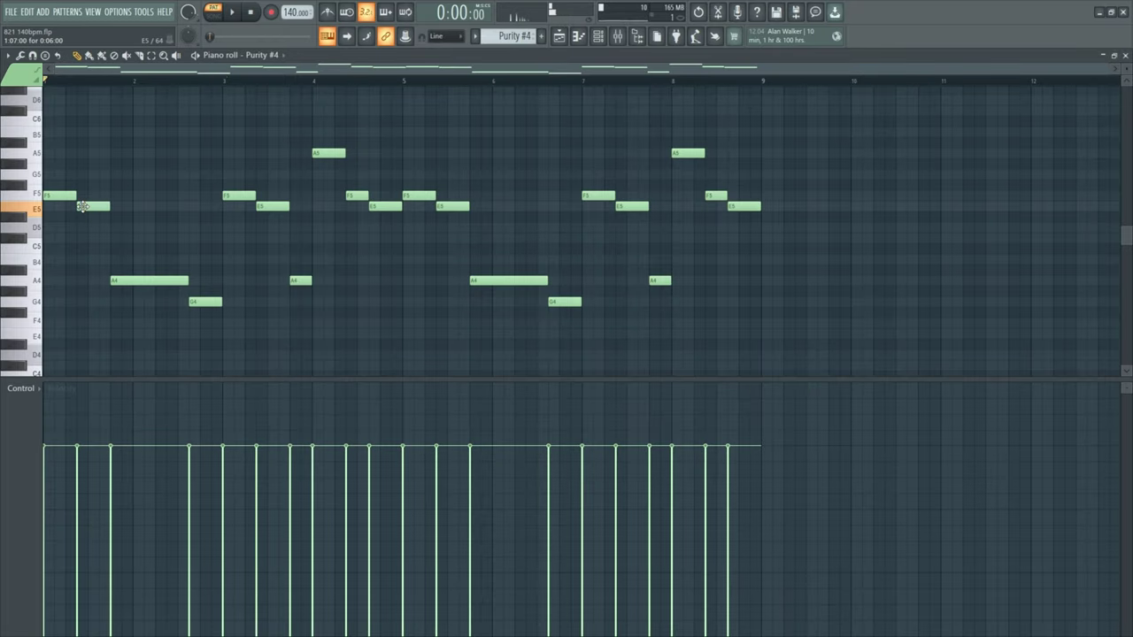
left_click(62, 195)
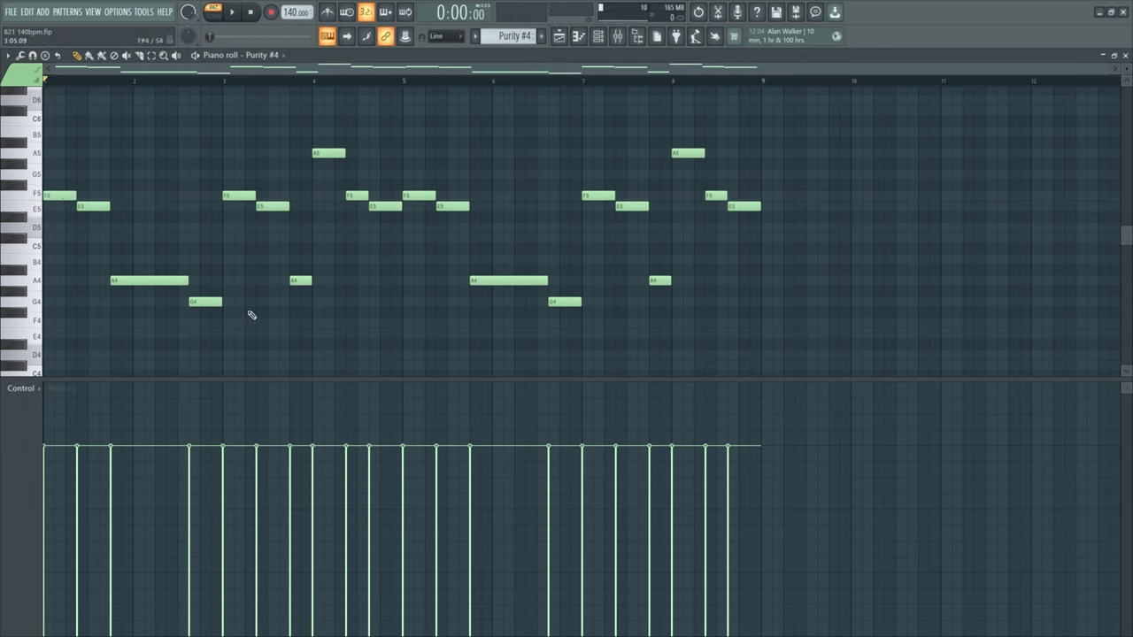
- Select all Purity #4 notes, try higher and lower velocities, and return them to their original level
key("ctrl+a")
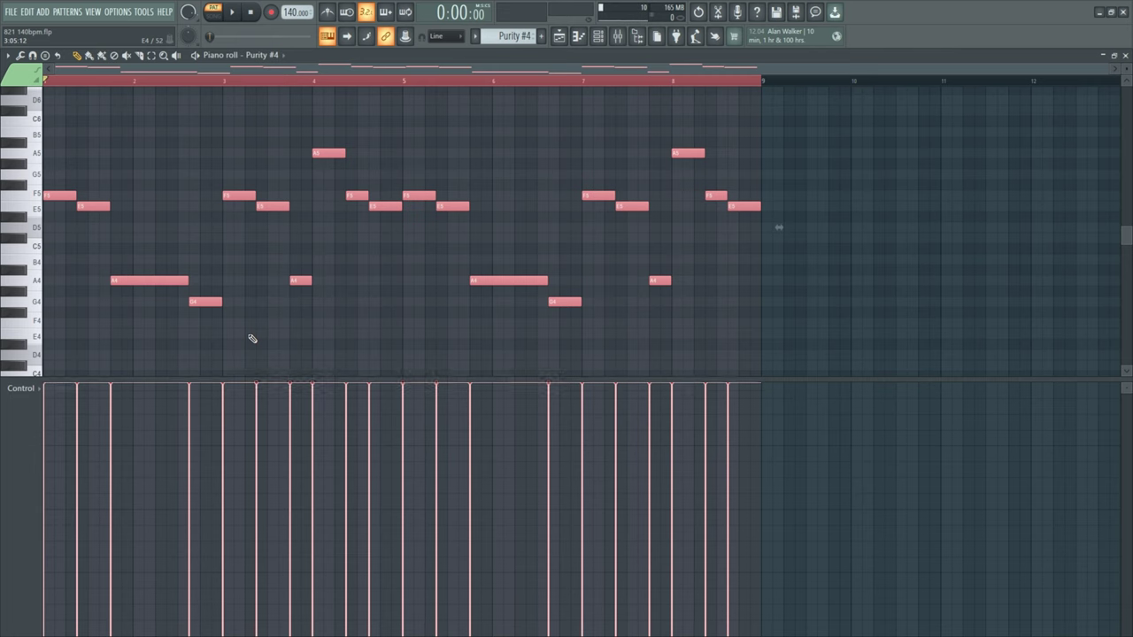
scroll(253, 339, "up", 2)
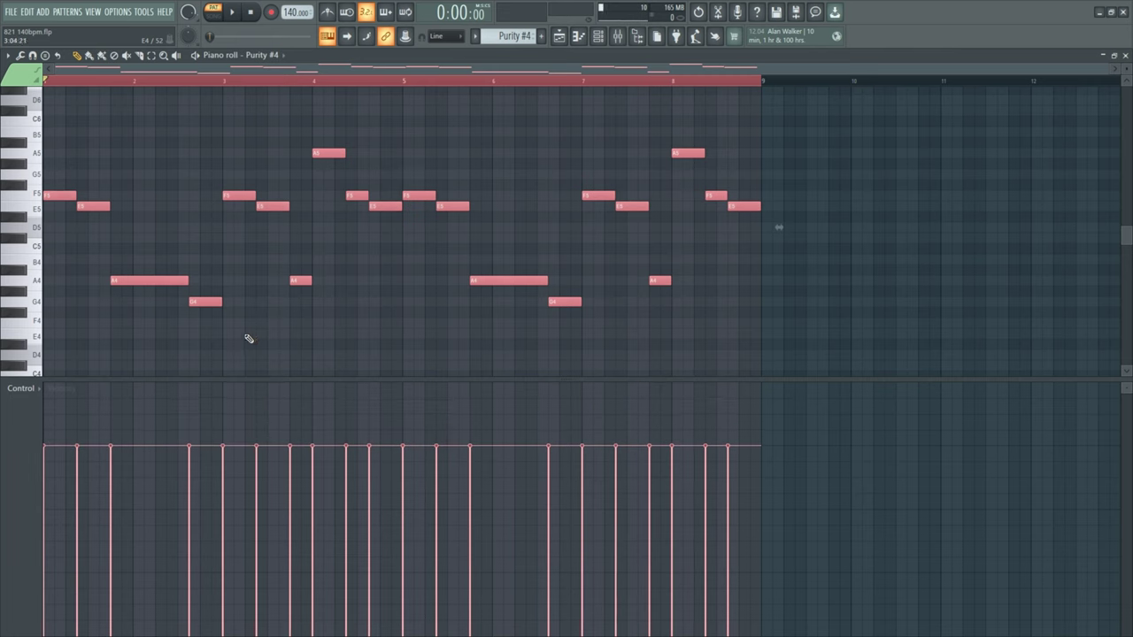
scroll(247, 344, "down", 12)
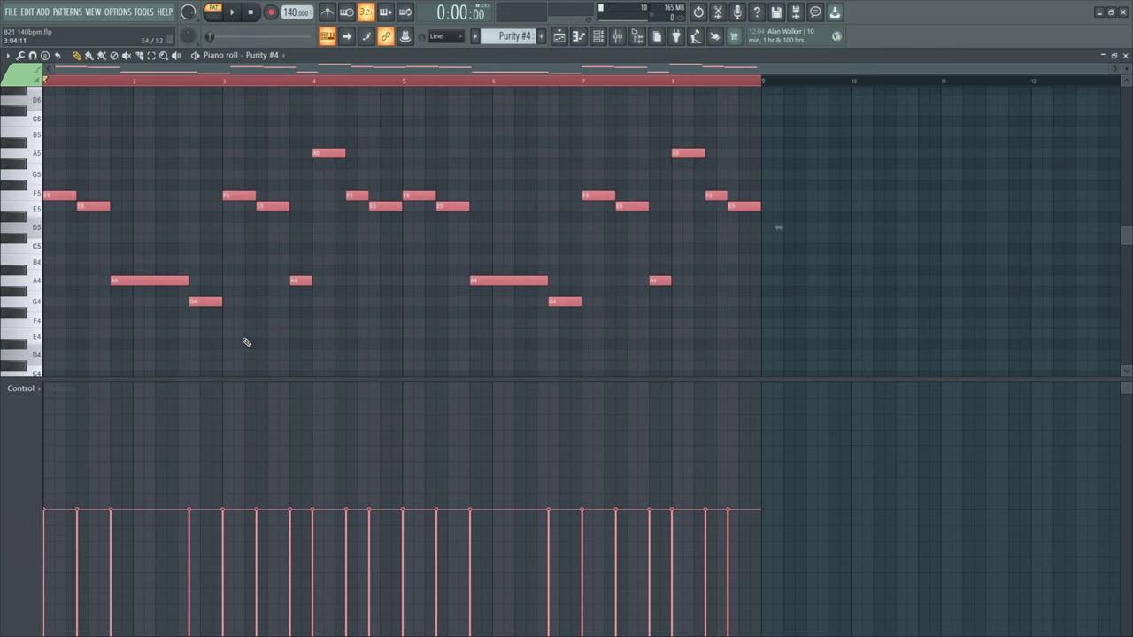
scroll(246, 343, "up", 12)
- Deselect the Purity #4 notes and play the eight-bar pattern
key("ctrl+d")
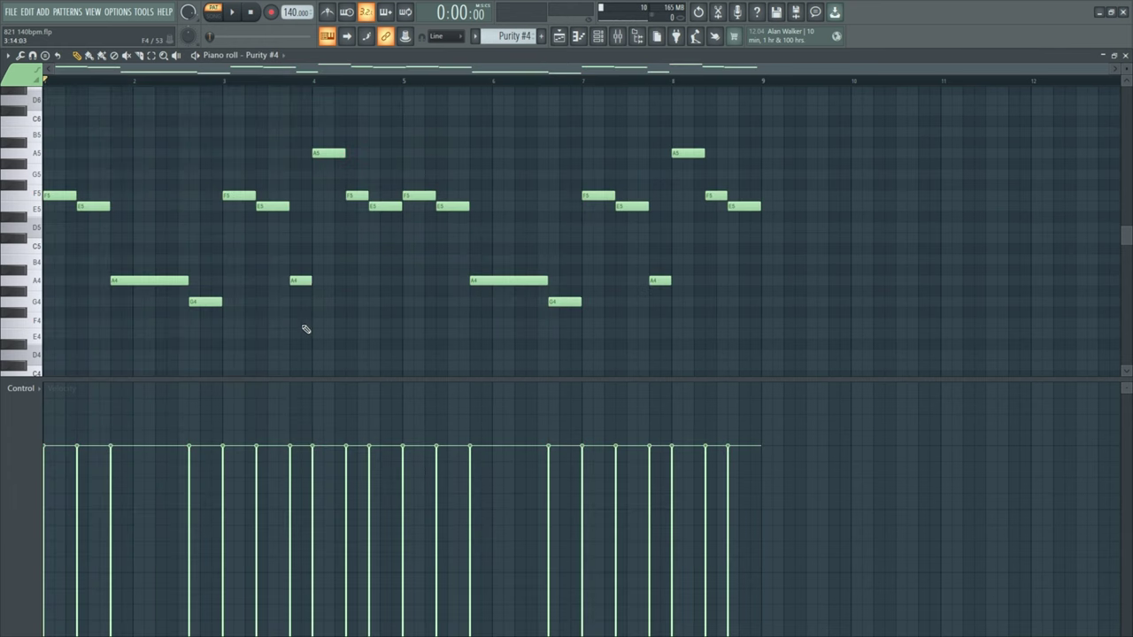
key("space")
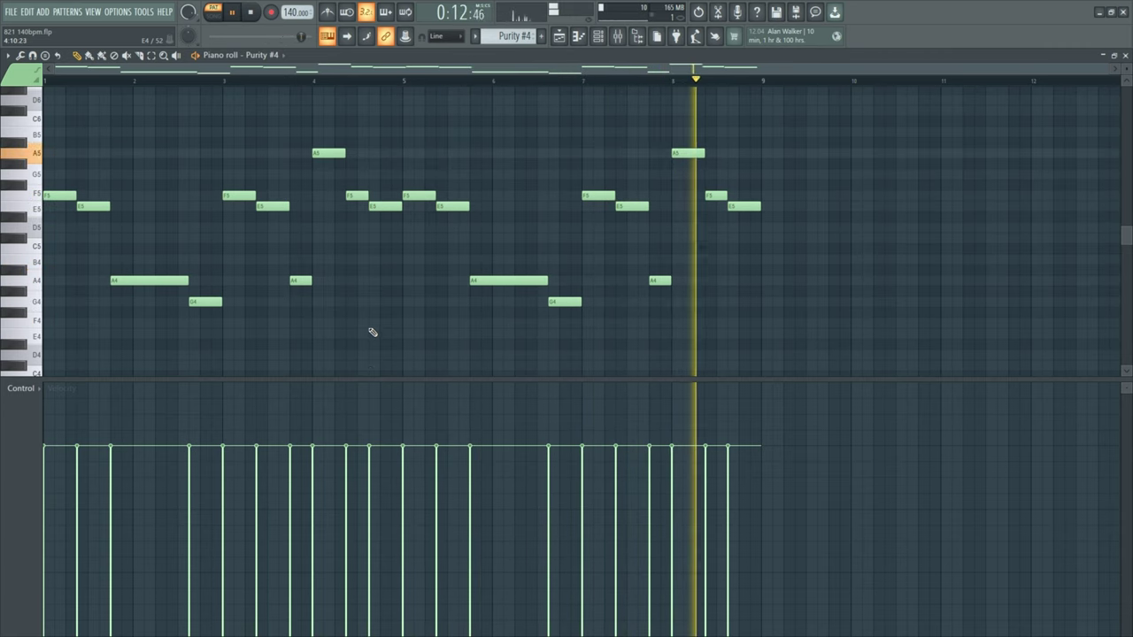
- Stop playback and highlight the four A4 notes in Purity #4, ending with the whole pattern selected
key("space")
left_click_drag(227, 222, 678, 286)
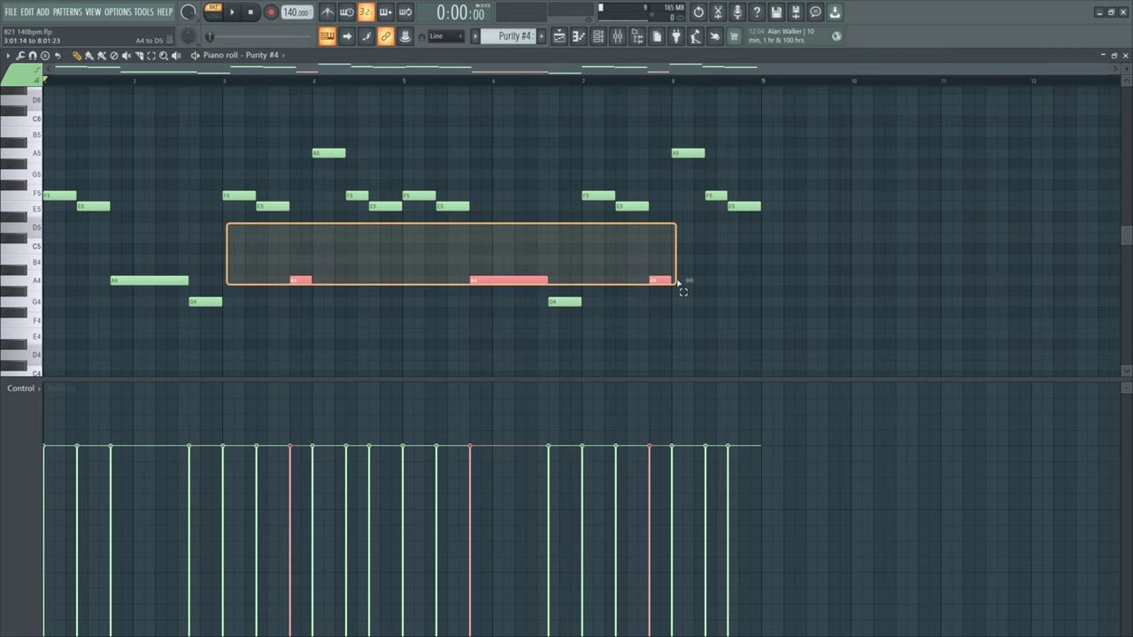
left_click_drag(104, 263, 741, 283)
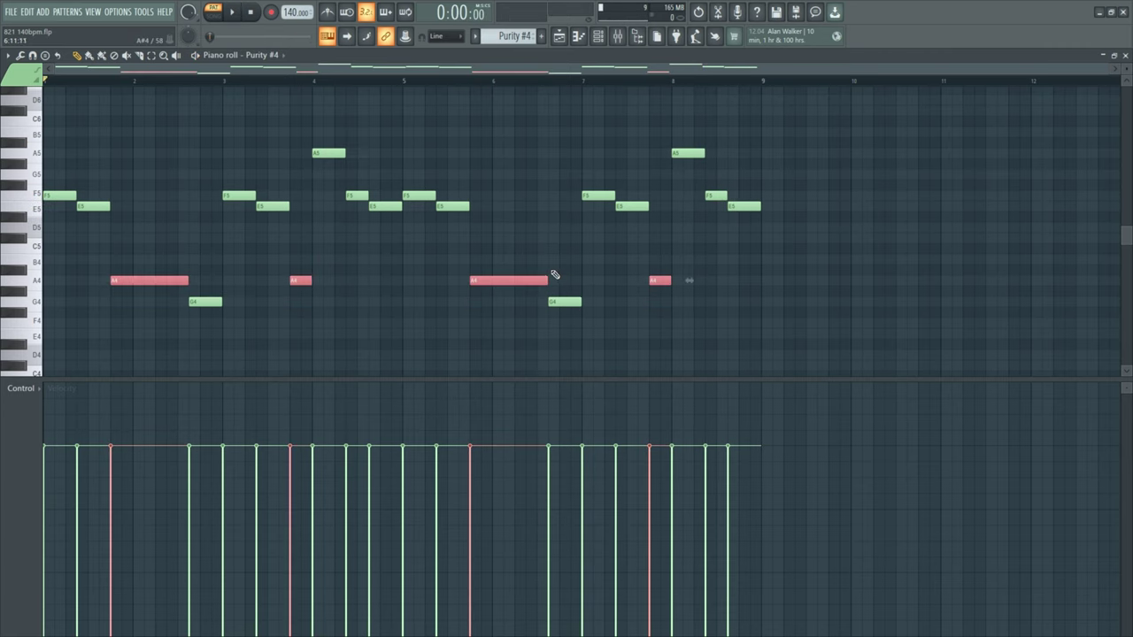
key("ctrl+a")
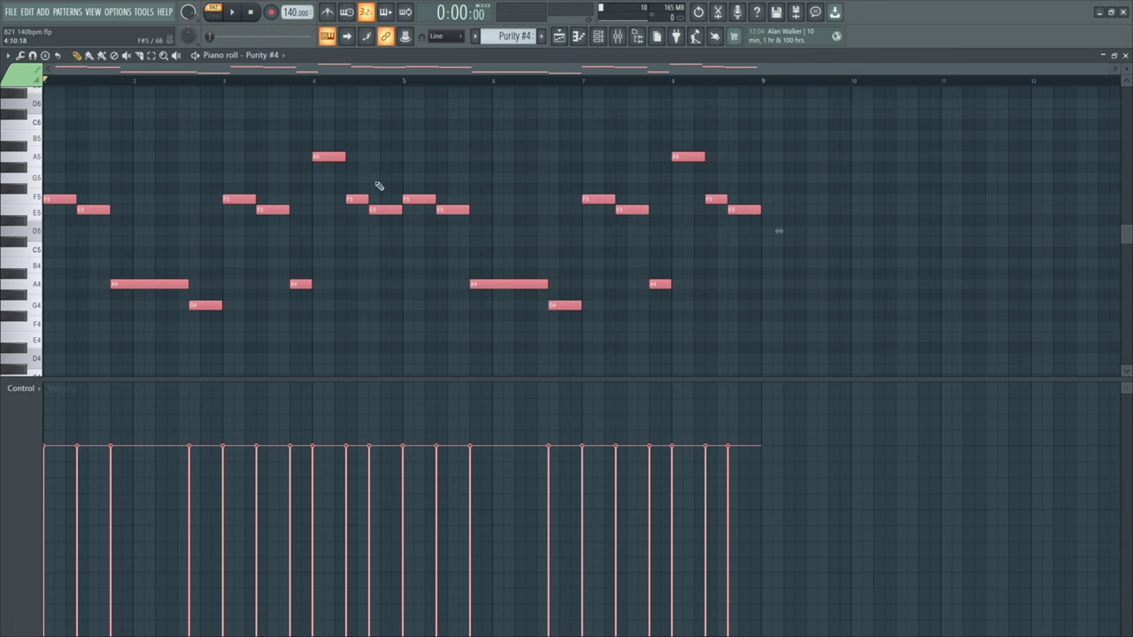
- Open the Purity #5 pattern from the playlist, audition its first E5 and B4 notes, and return the playhead to the start
key("F5")
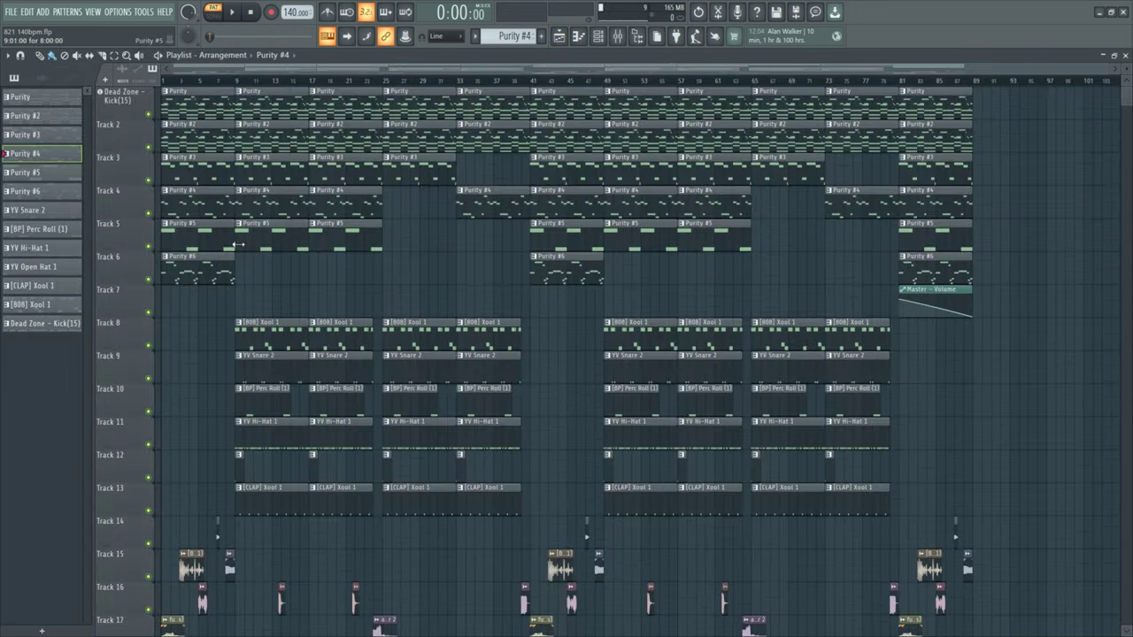
double_click(192, 235)
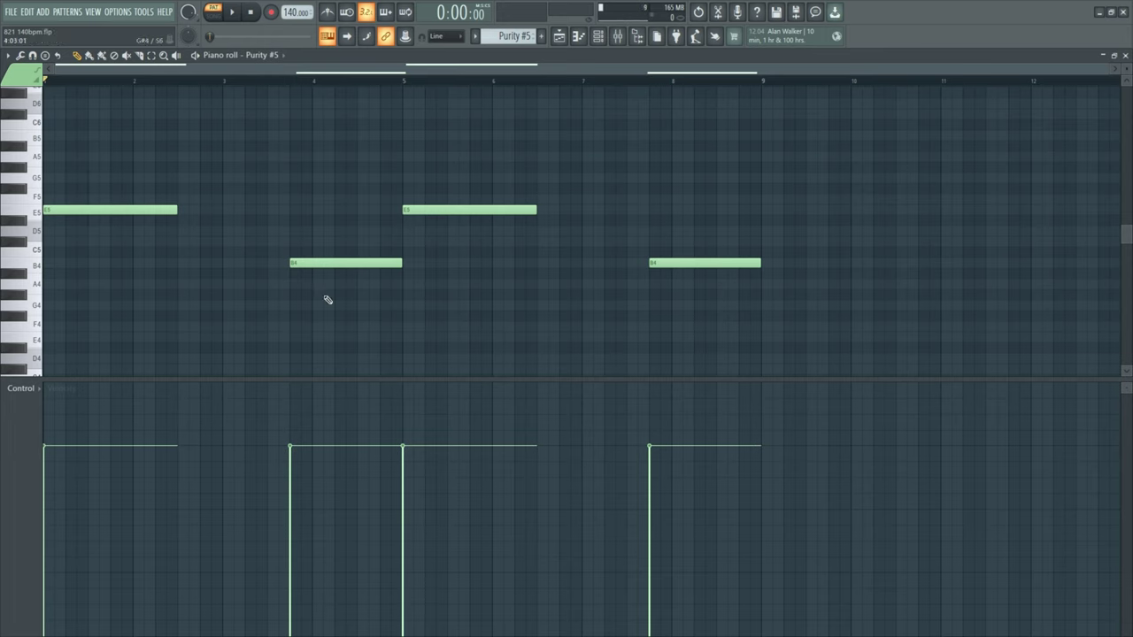
key("space")
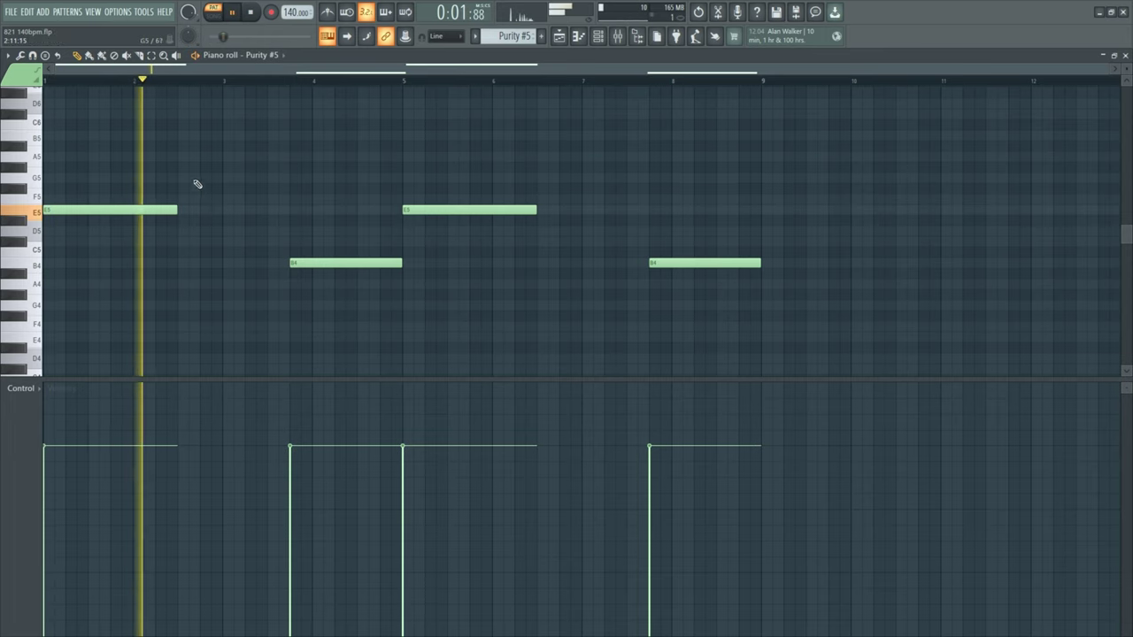
left_click(292, 80)
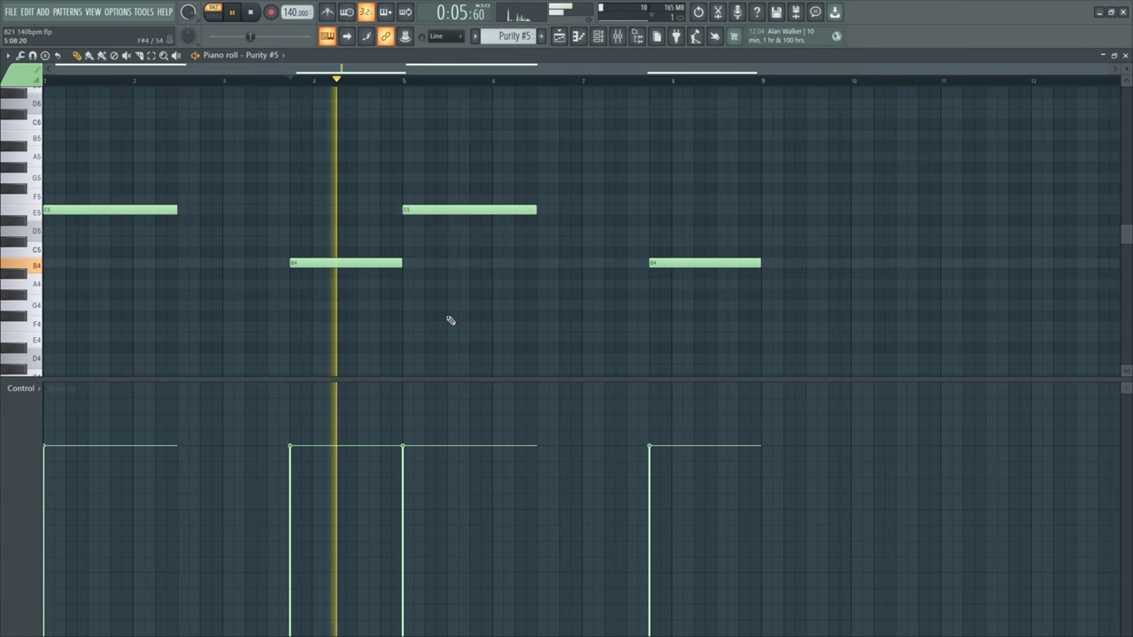
key("space")
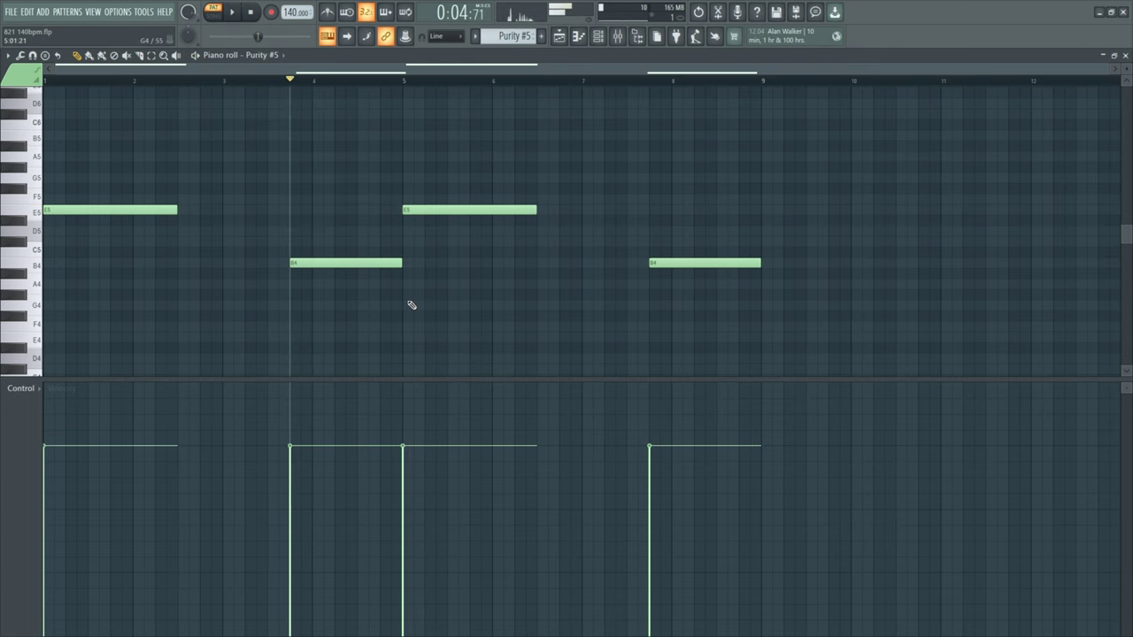
left_click_drag(228, 82, 17, 102)
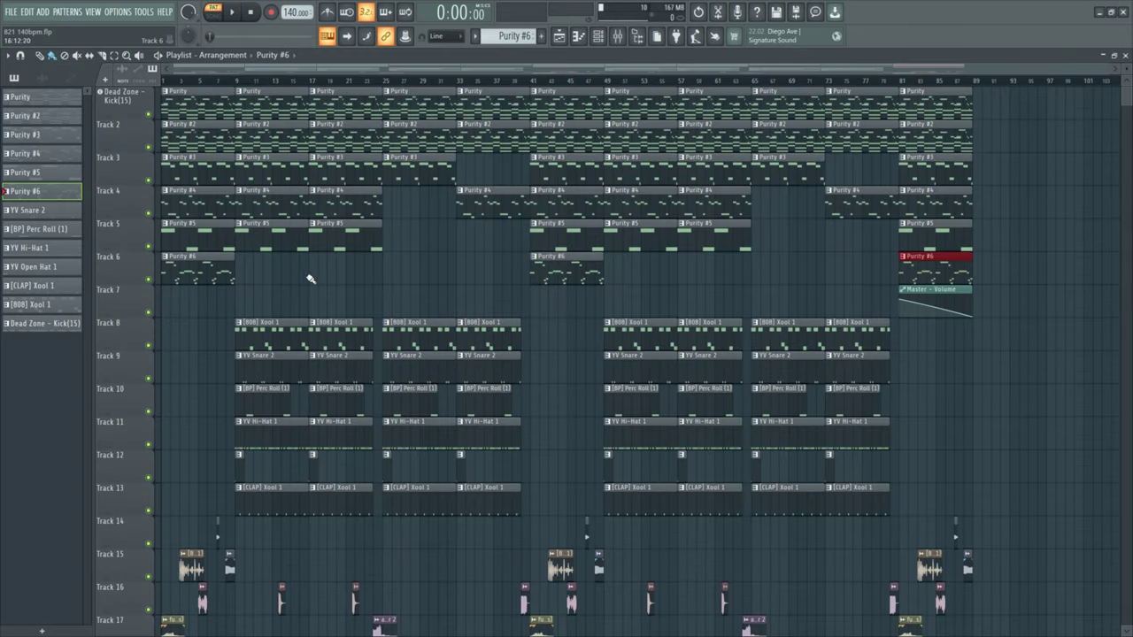
- Highlight each of the three Purity #6 clips on Track 6 in the playlist in turn
left_click_drag(281, 266, 162, 284)
left_click_drag(634, 264, 524, 286)
left_click_drag(1012, 274, 774, 296)
scroll(454, 440, "down", 1)
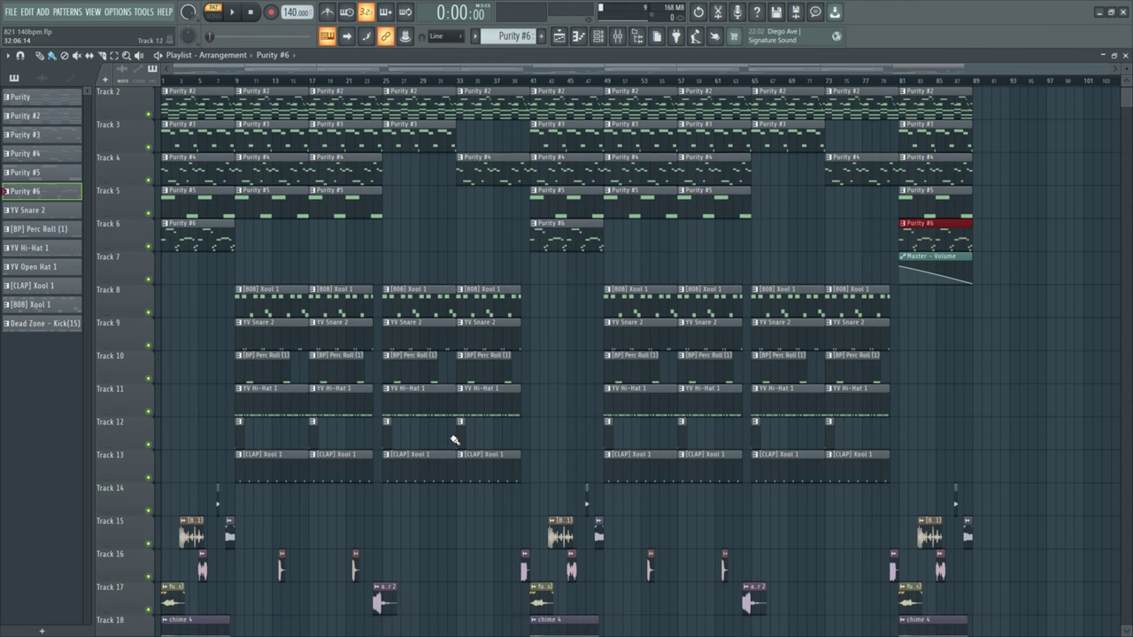
- Open the Purity #6 pattern from its first playlist clip and play it through
double_click(178, 227)
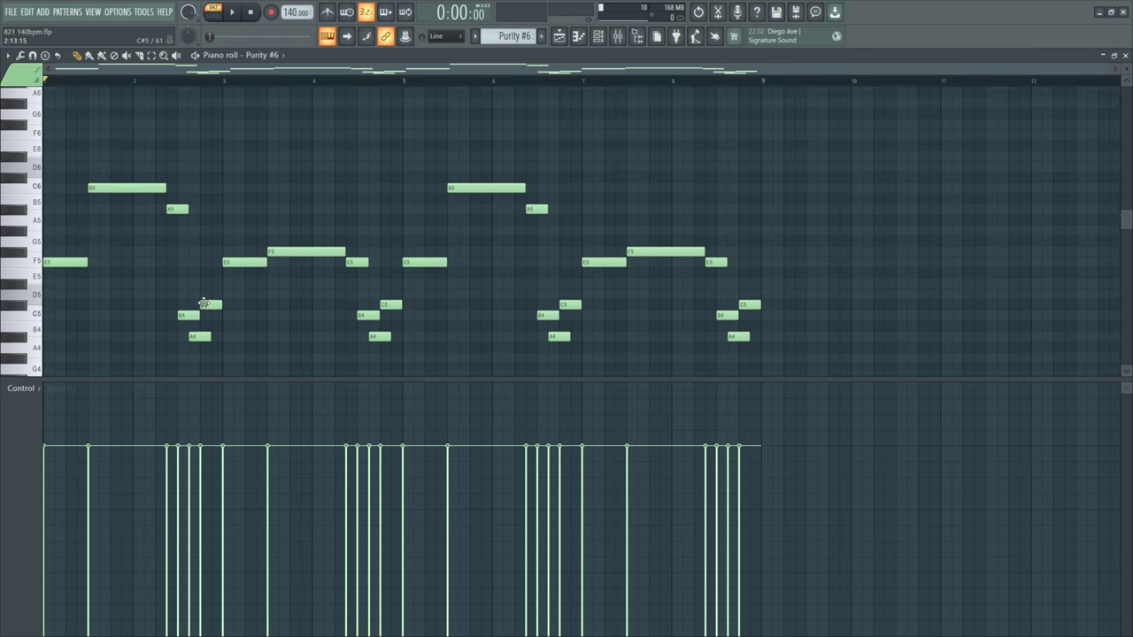
key("space")
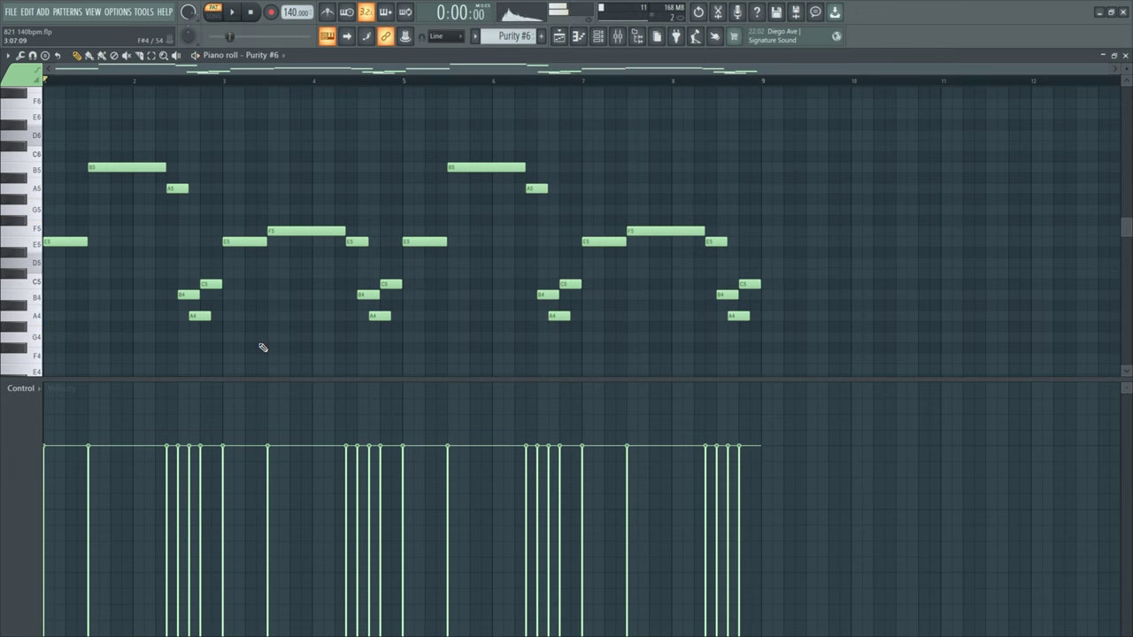
key("space")
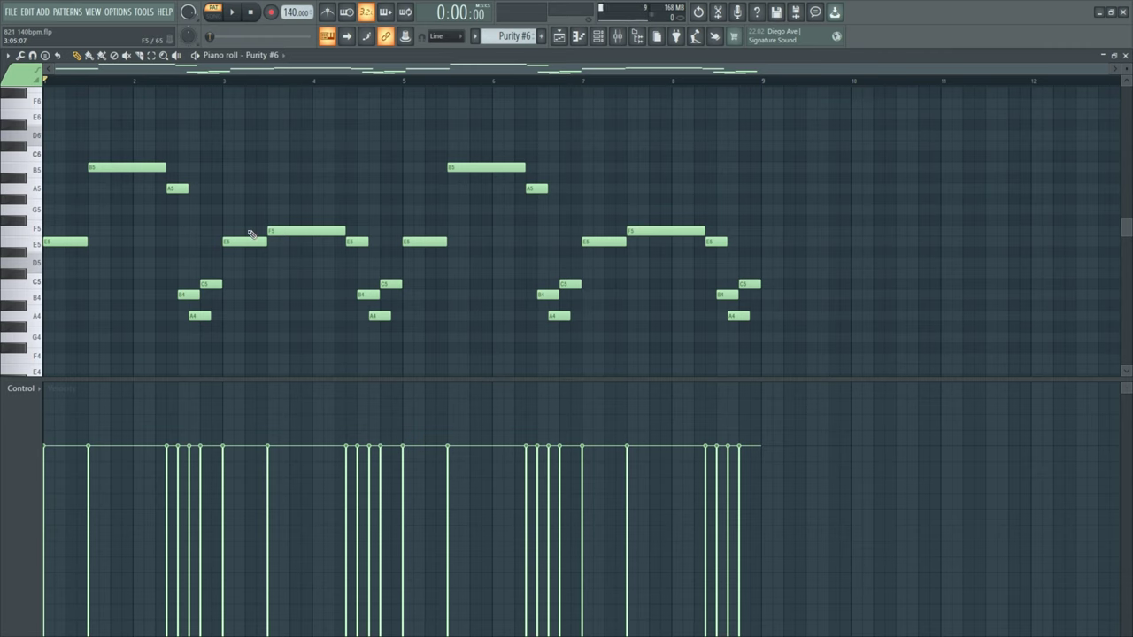
- Highlight the Purity #6 notes of bars 1 and 2, including the closing B4, A4 and C5 run, and clear the selection
left_click_drag(194, 141, 23, 380)
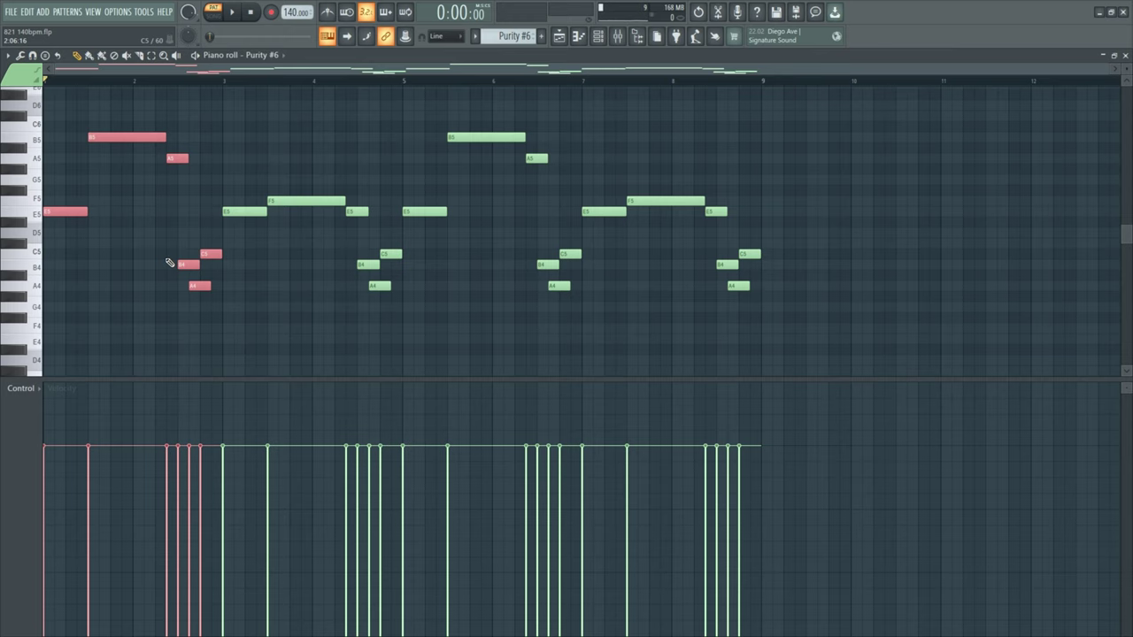
left_click_drag(161, 218, 231, 307)
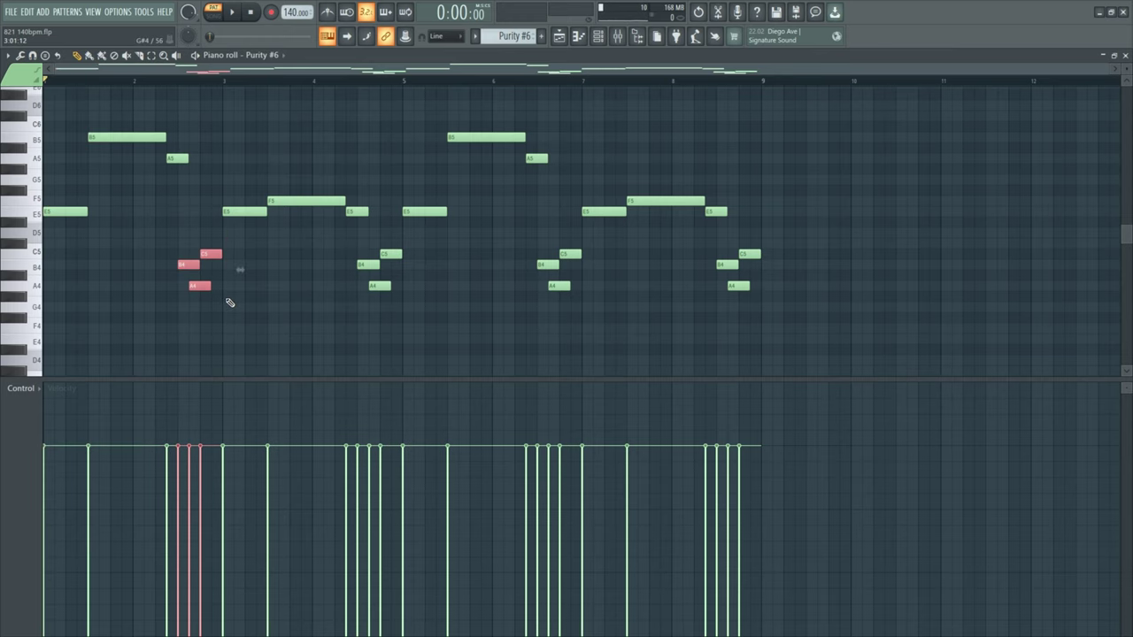
scroll(212, 266, "up", 2)
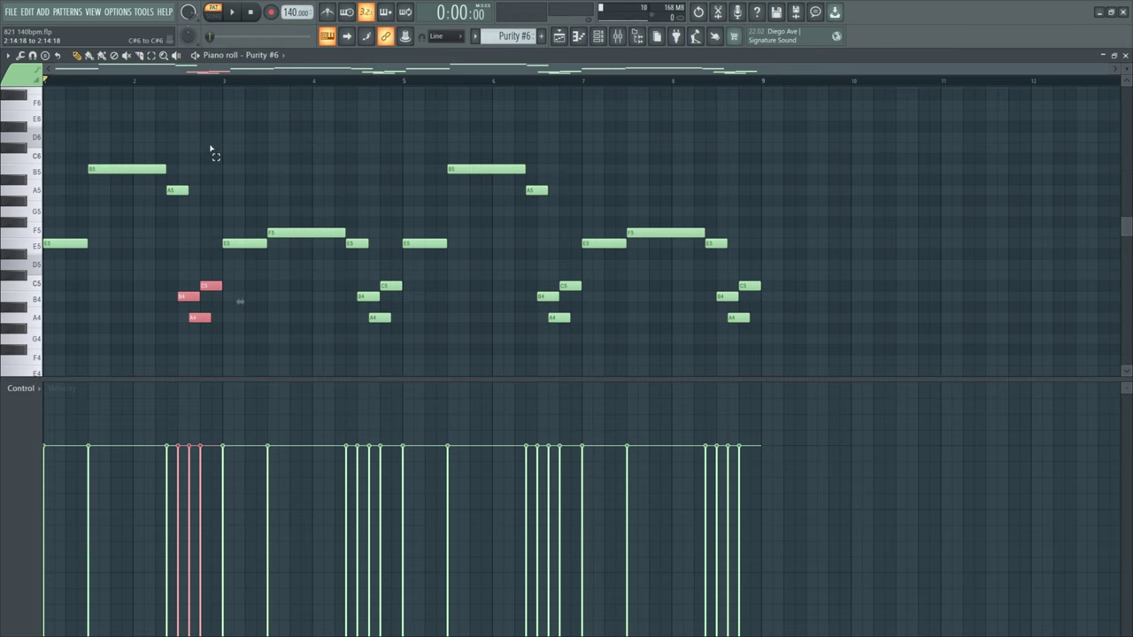
left_click_drag(211, 148, 44, 375)
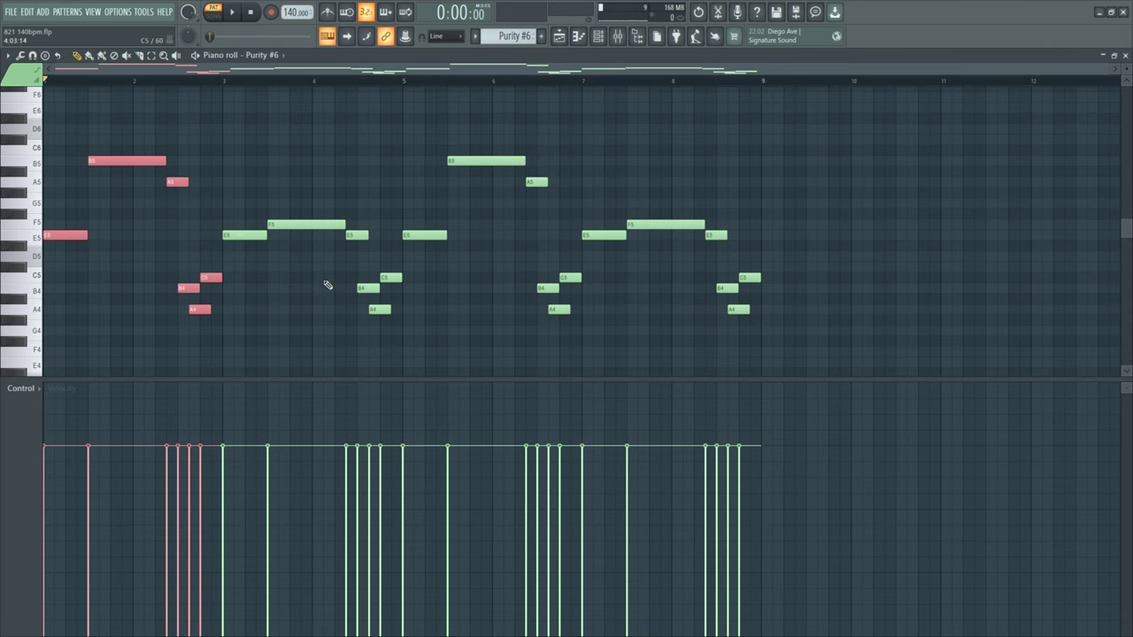
left_click(419, 236)
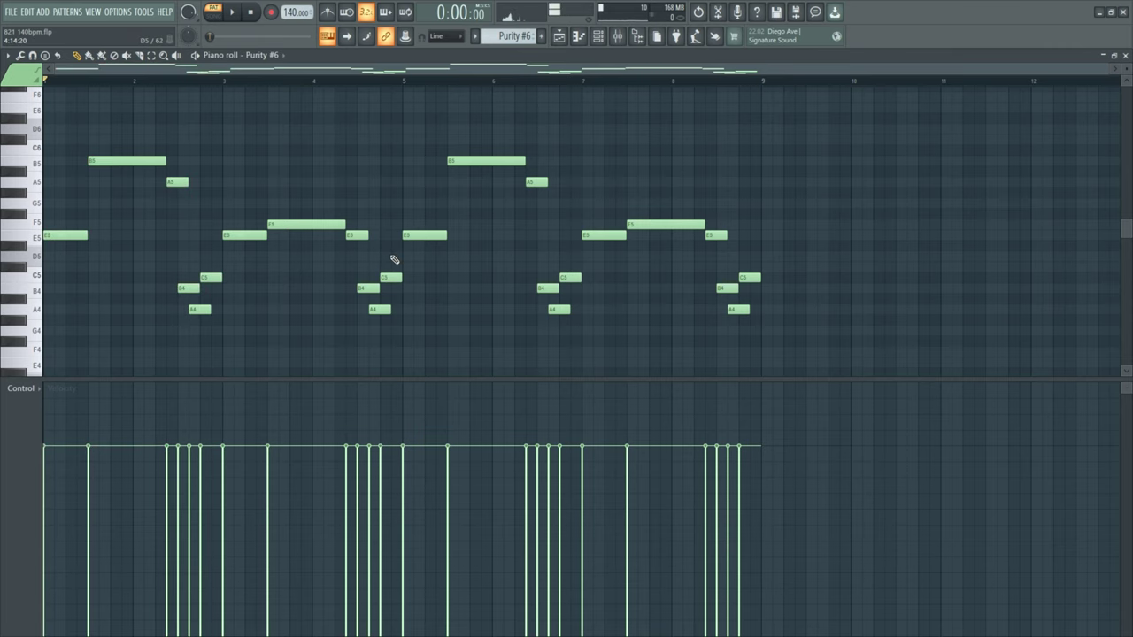
- Return to the playlist and play the drum and 808 section from bar 9 with only Tracks 8 to 13 unmuted
key("F5")
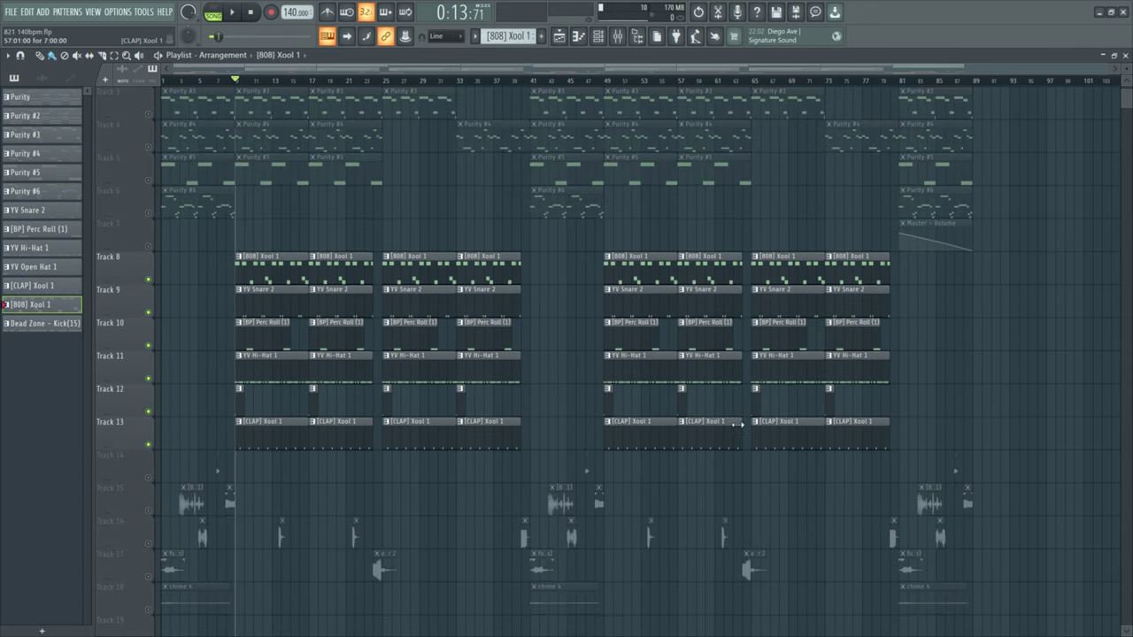
key("space")
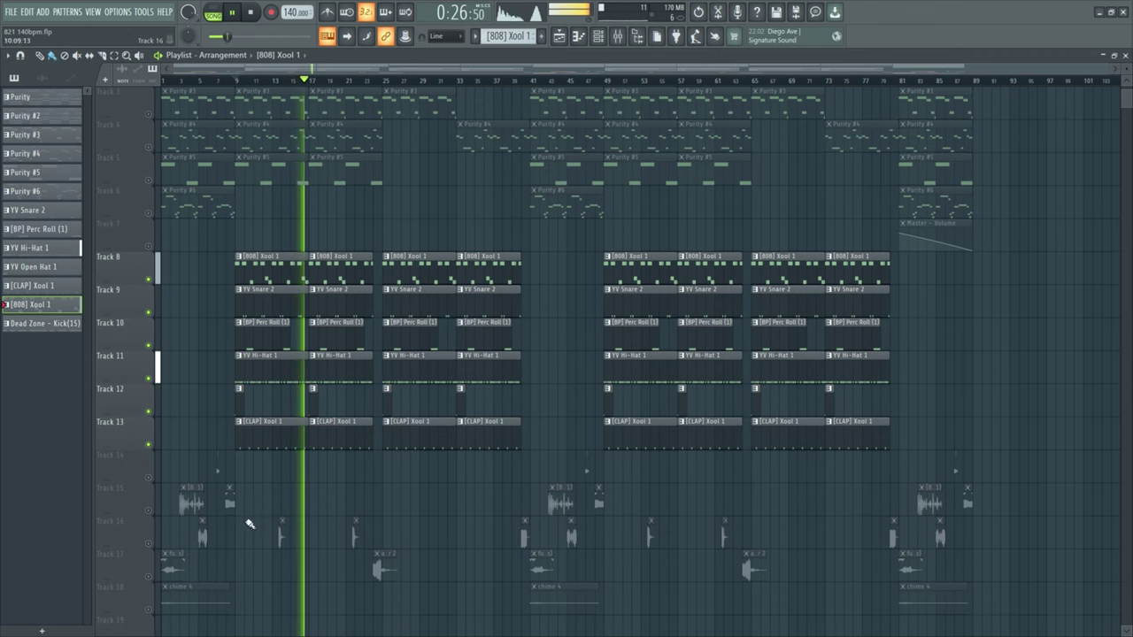
key("space")
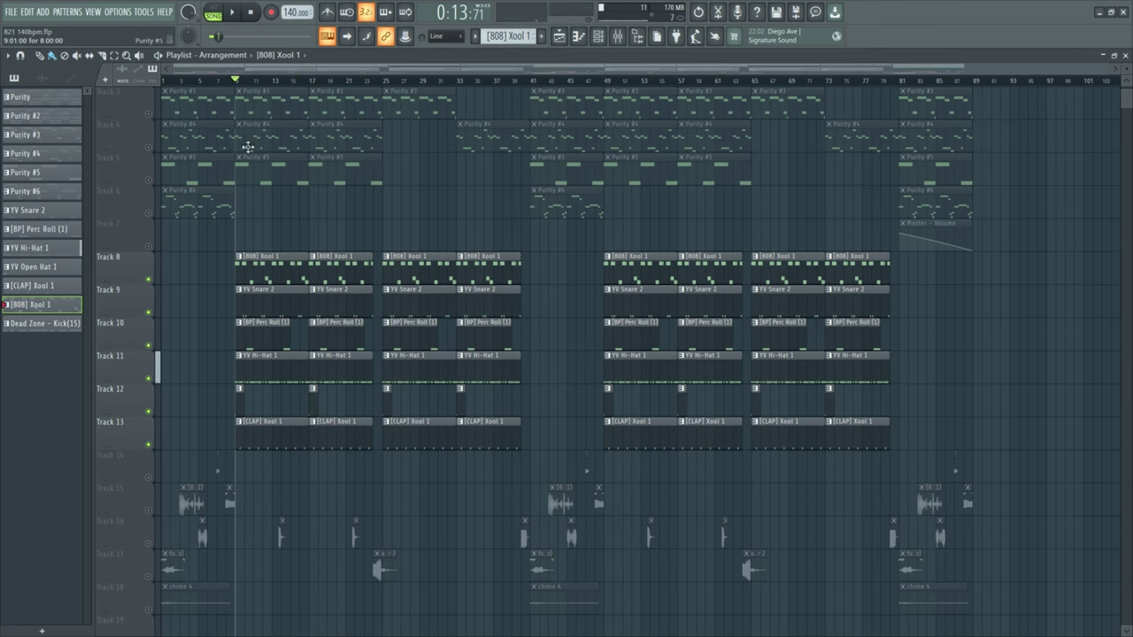
- Open the YV Hi-Hat 1 pattern from Track 11 and examine its C5 notes and velocities across eight bars
double_click(270, 374)
scroll(270, 374, "left", 3)
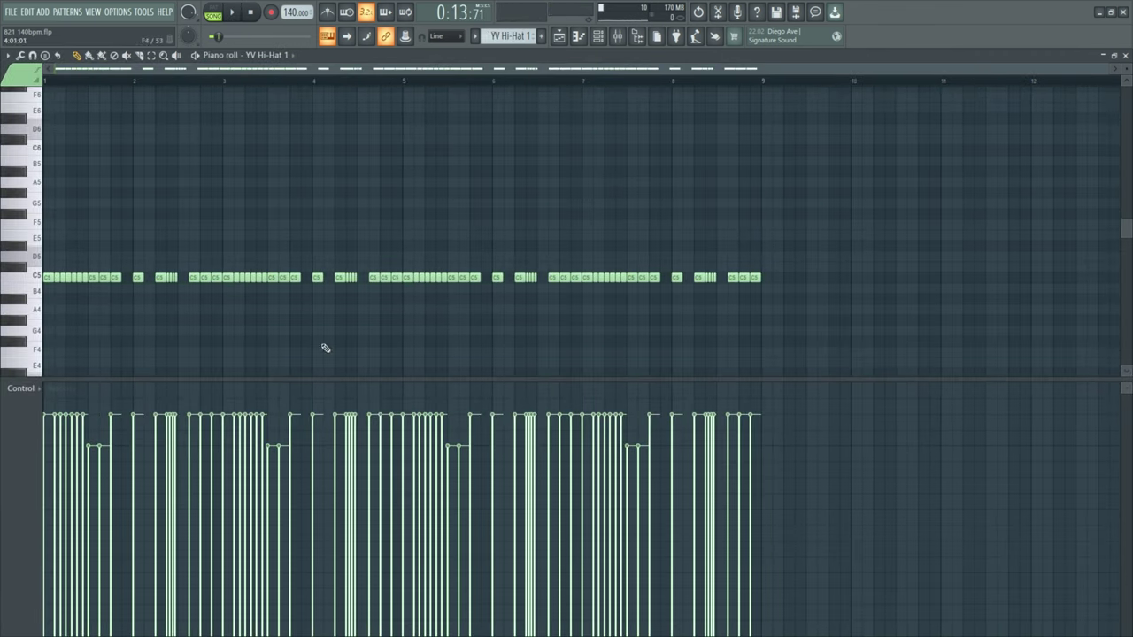
left_click(558, 35)
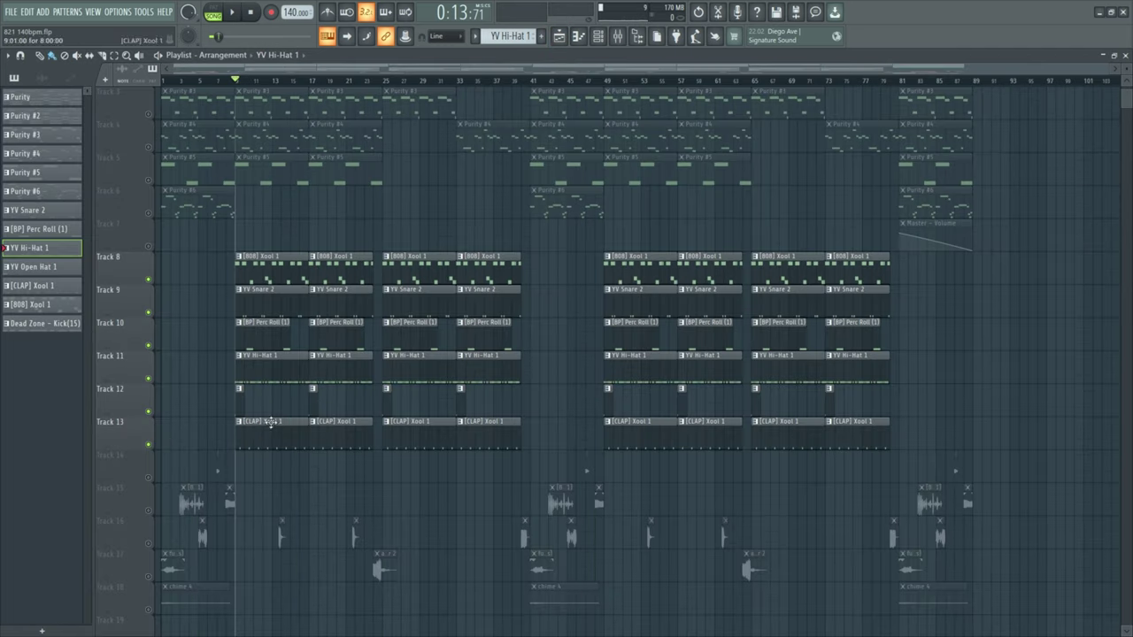
double_click(258, 363)
scroll(266, 336, "up", 4)
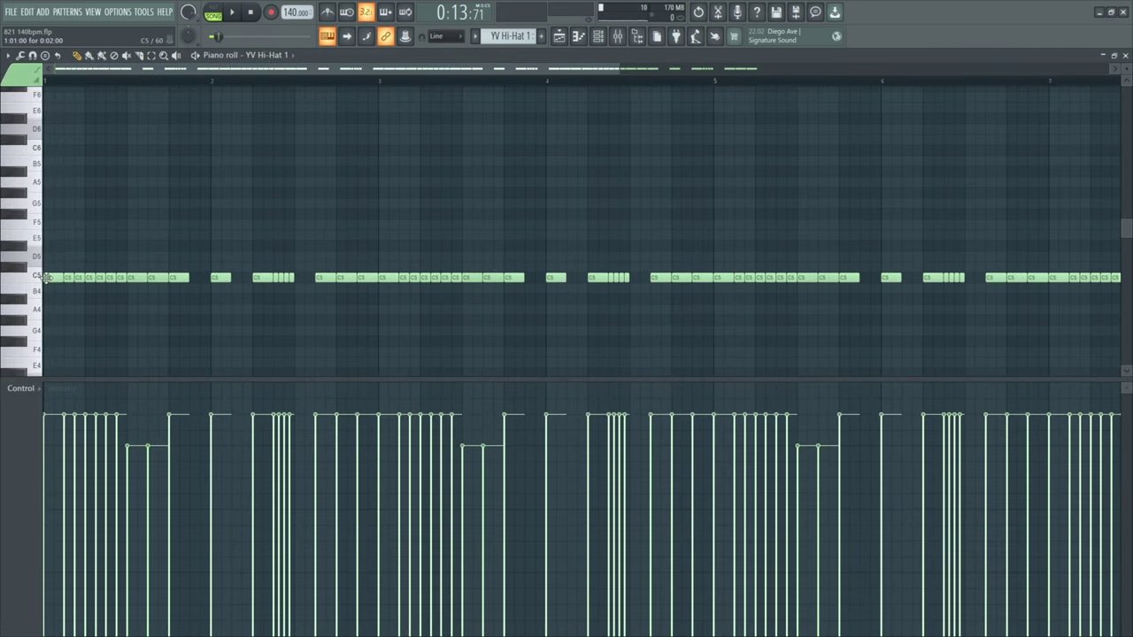
scroll(139, 322, "down", 3)
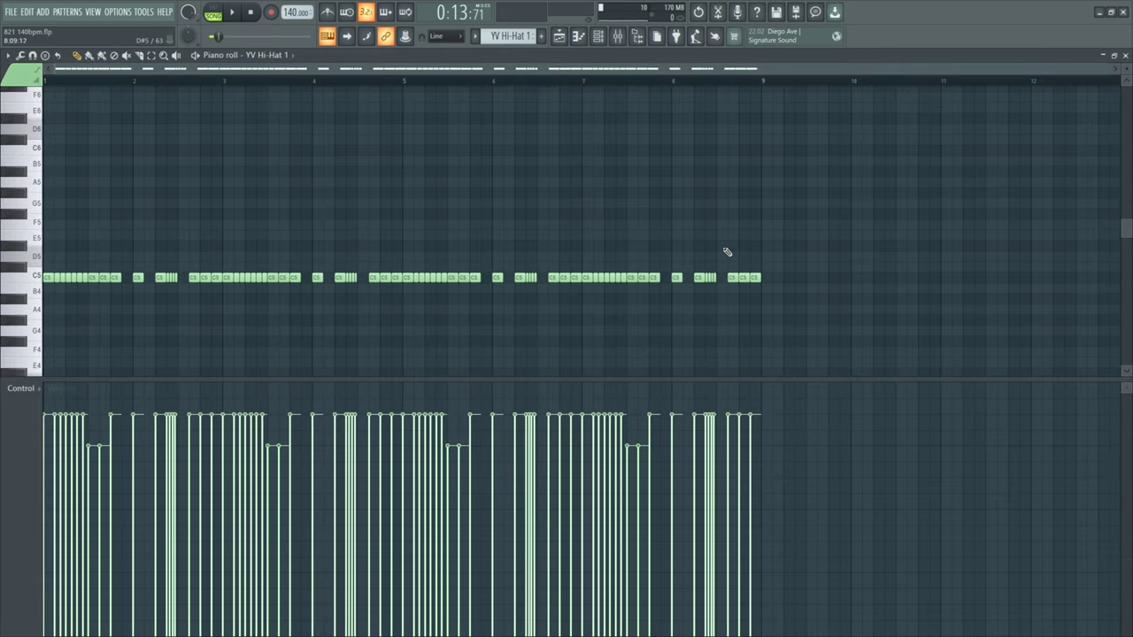
- Add a C#5 note at the start of the hi-hat pattern and duplicate it seven times to fill bar 1
left_click_drag(794, 253, 44, 272)
left_click(49, 266)
key("ctrl+b")
key("ctrl+b")
key("ctrl+b")
key("ctrl+b")
key("ctrl+b")
key("ctrl+b")
key("ctrl+b")
scroll(20, 291, "up", 2)
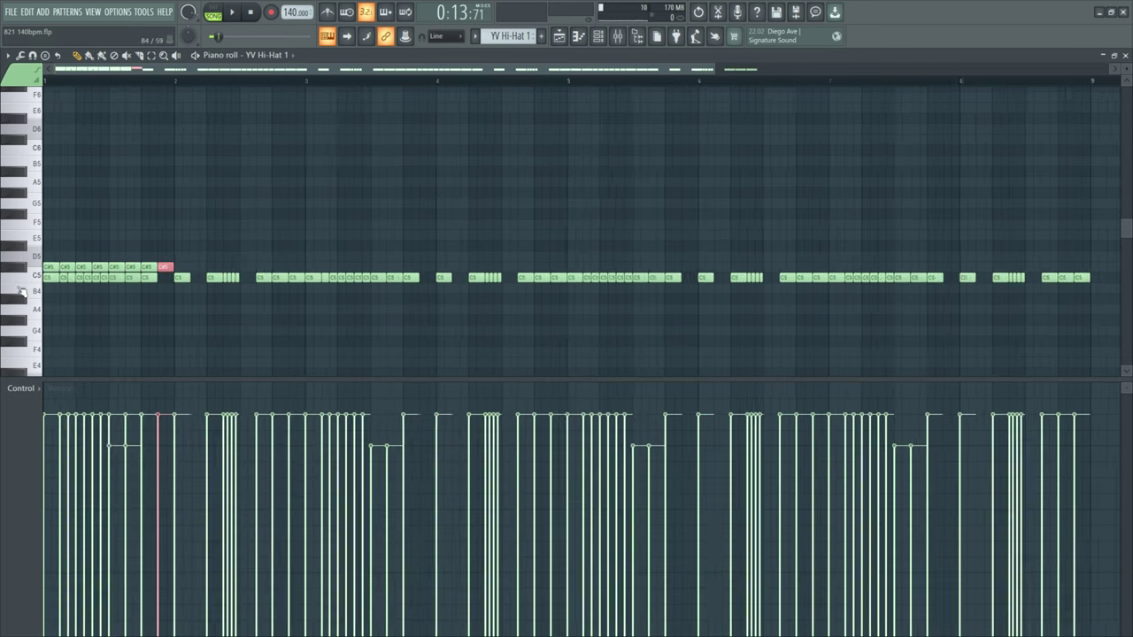
- Chop three of the B4 demonstration notes in bar 1 with an adjusted time multiplier, and undo the chop
left_click_drag(222, 253, 108, 291)
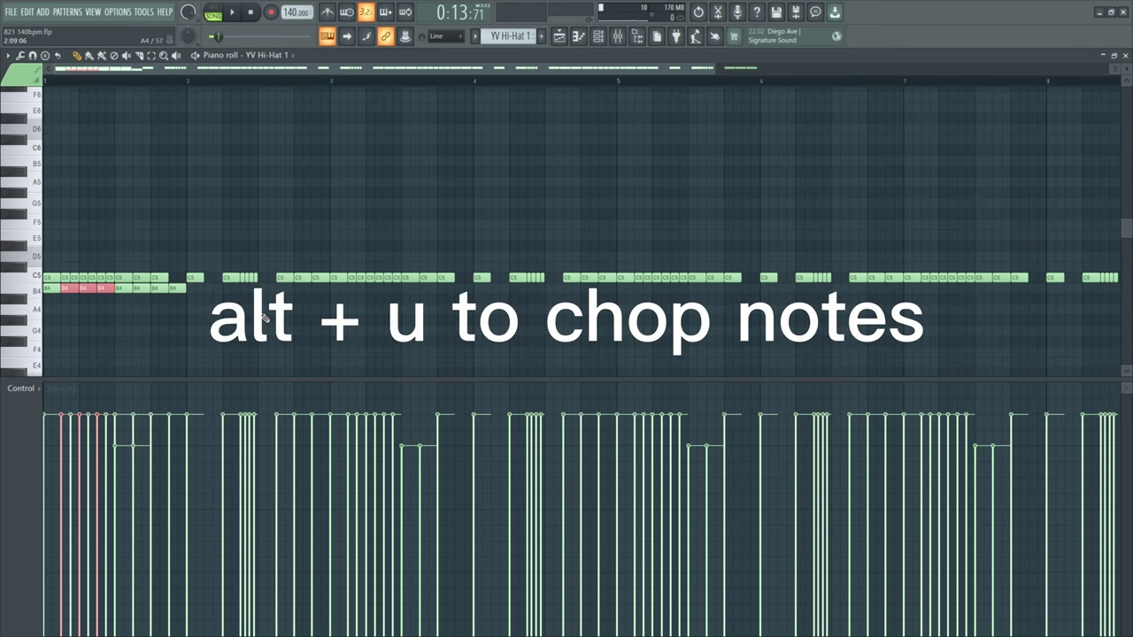
key("alt+u")
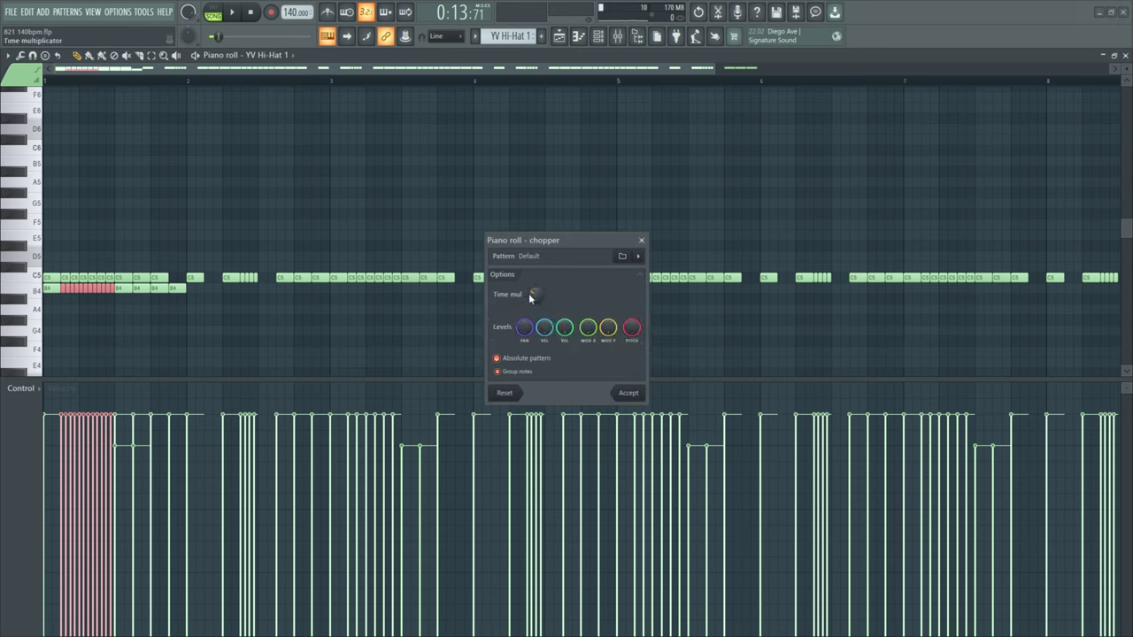
mouse_move(535, 290)
left_mouse_down()
mouse_move(534, 280)
mouse_move(534, 306)
mouse_move(535, 293)
left_mouse_up()
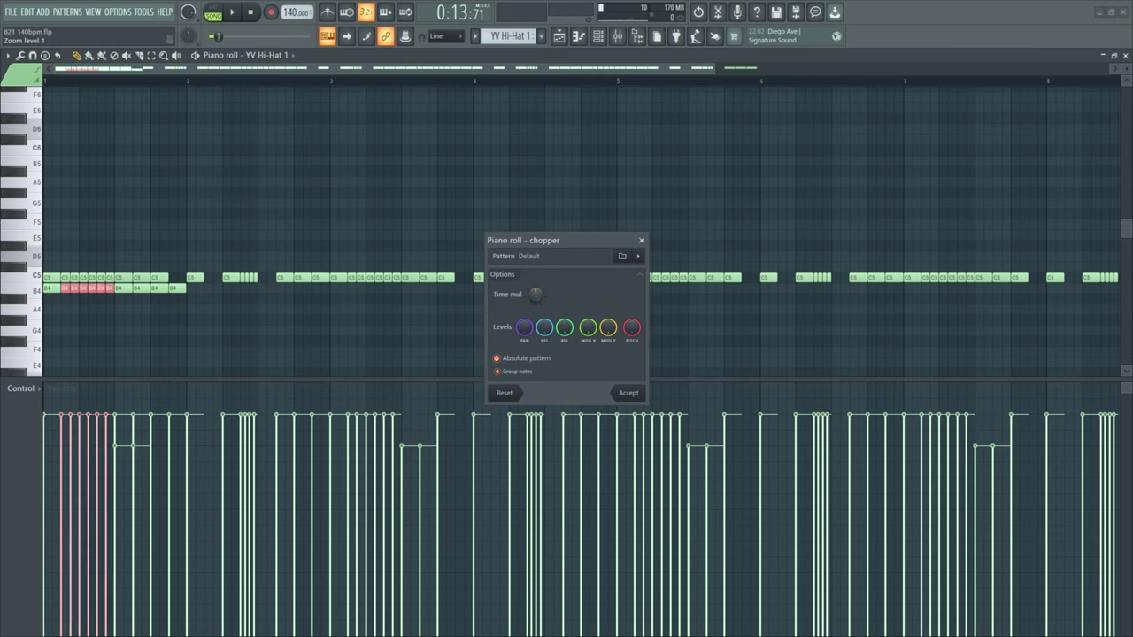
left_click(643, 394)
key("ctrl+z")
- Delete the row of B4 demonstration notes from bar 1 of the hi-hat pattern
left_click_drag(190, 284, 44, 302)
left_click_drag(182, 310, 180, 290)
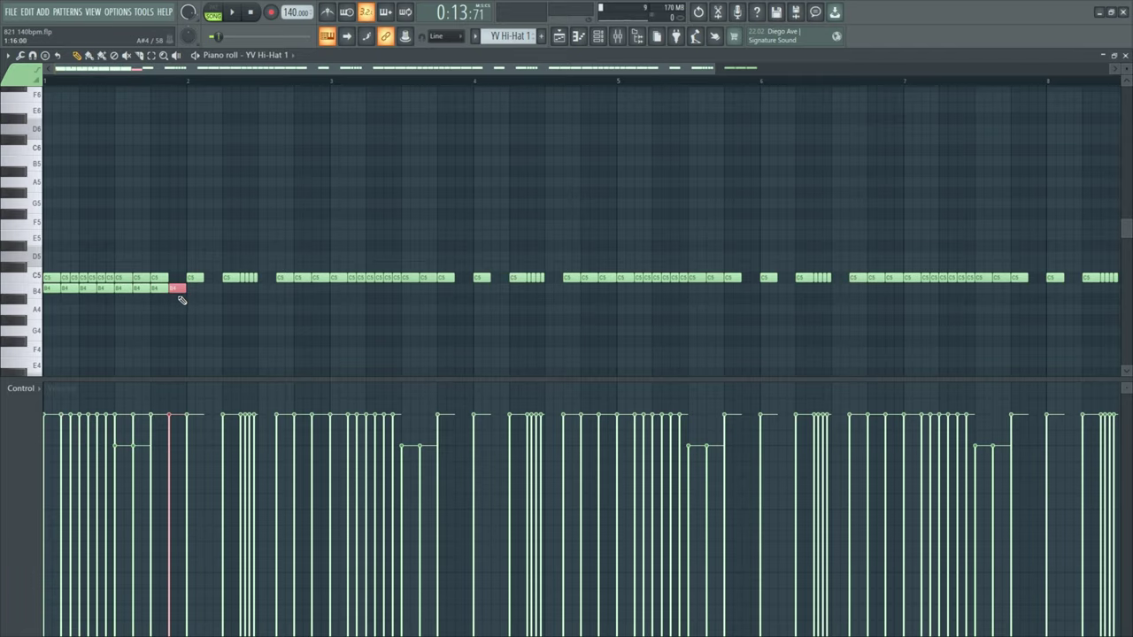
right_click(175, 287)
scroll(174, 286, "down", 3)
scroll(138, 286, "up", 3)
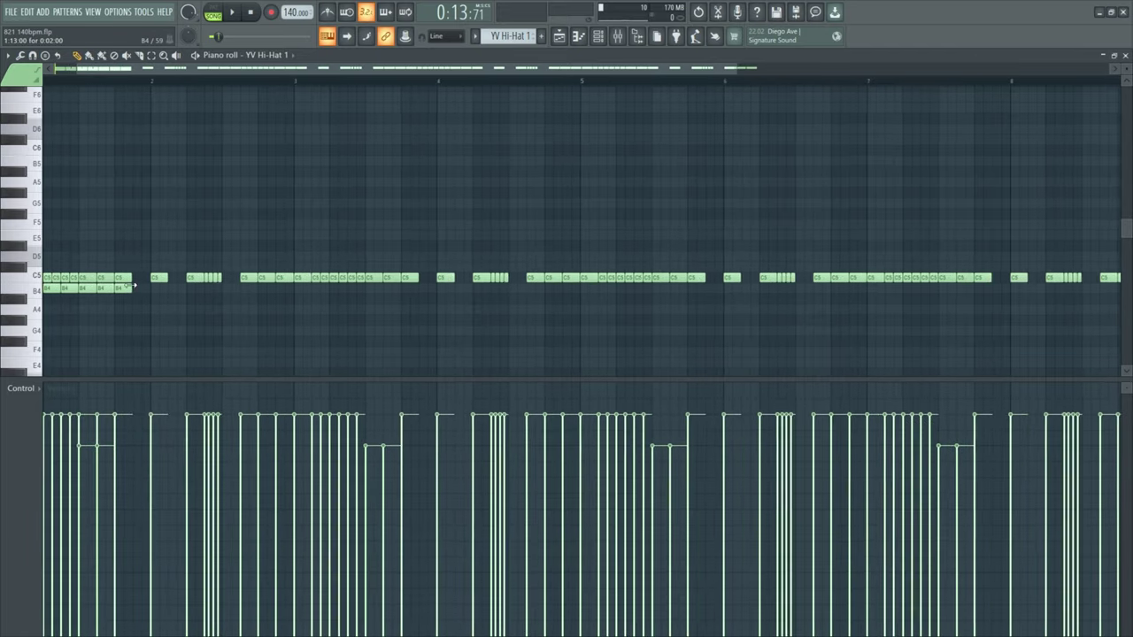
scroll(139, 291, "down", 3)
left_click_drag(125, 283, 43, 336)
key("Delete")
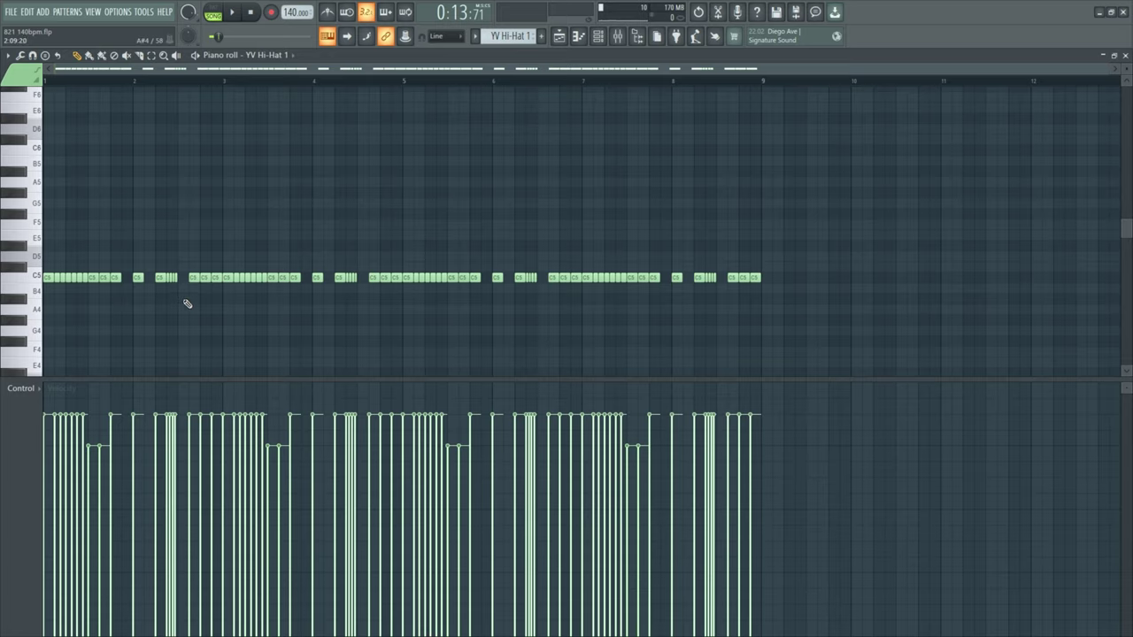
- Highlight the fast four-note C5 hi-hat roll in bar 2
scroll(177, 303, "up", 4)
left_click_drag(202, 264, 176, 305)
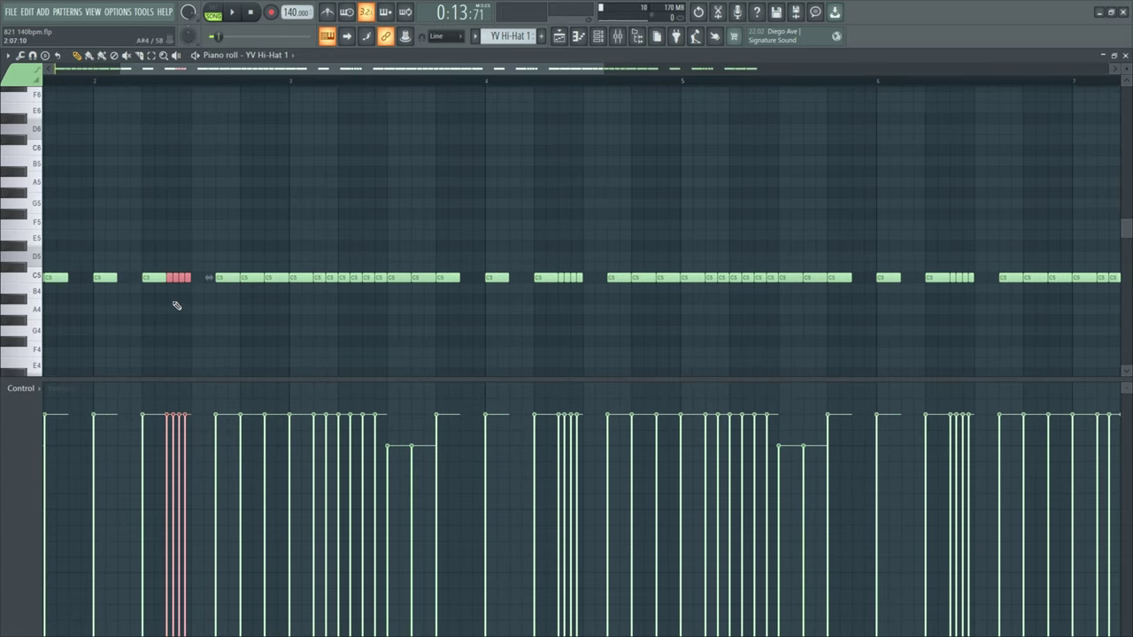
scroll(222, 331, "down", 3)
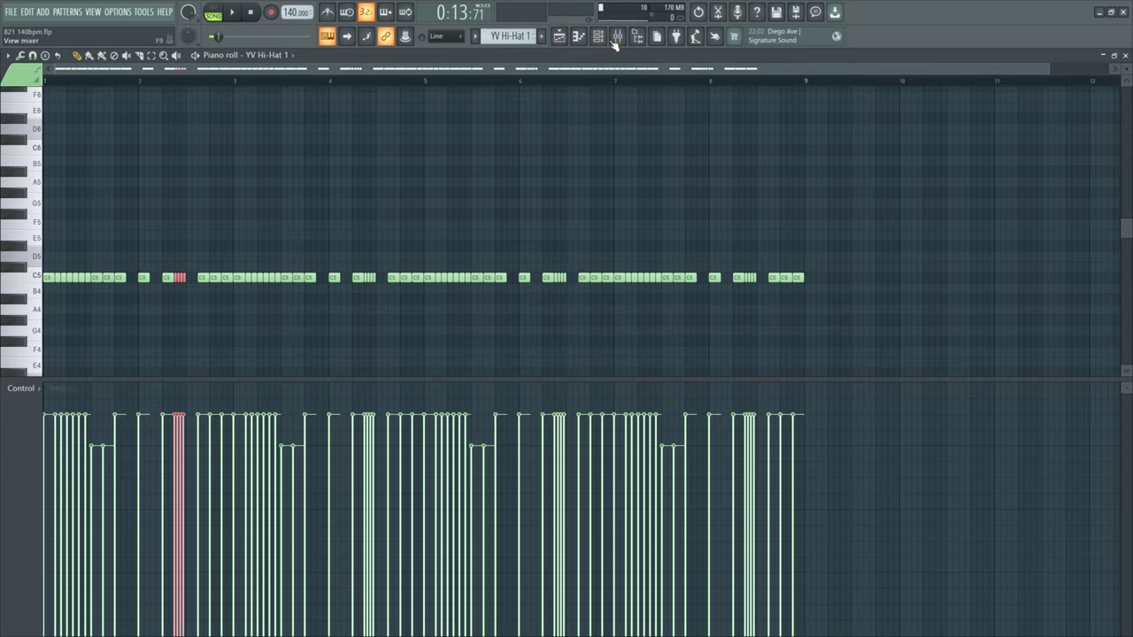
- Return to the playlist and mute Track 12, which holds the open hat
left_click(564, 41)
scroll(169, 409, "up", 5)
left_click(148, 411)
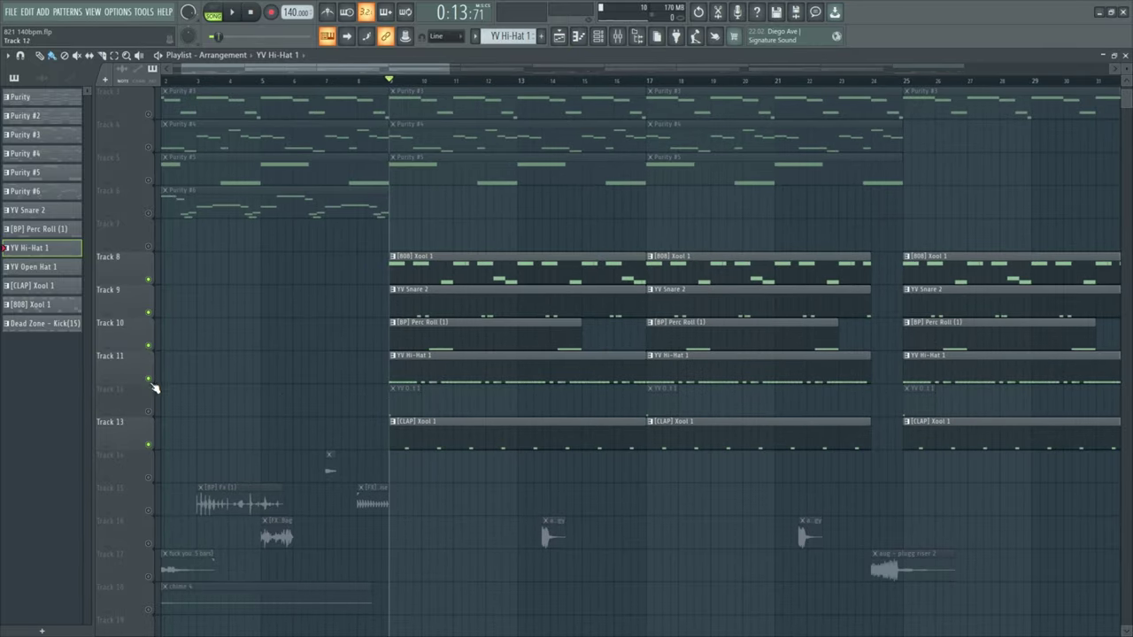
- Mute Track 10, play the beat with the hi-hat pattern in view, and return the playlist's playhead to bar 1
left_click(149, 345)
key("F7")
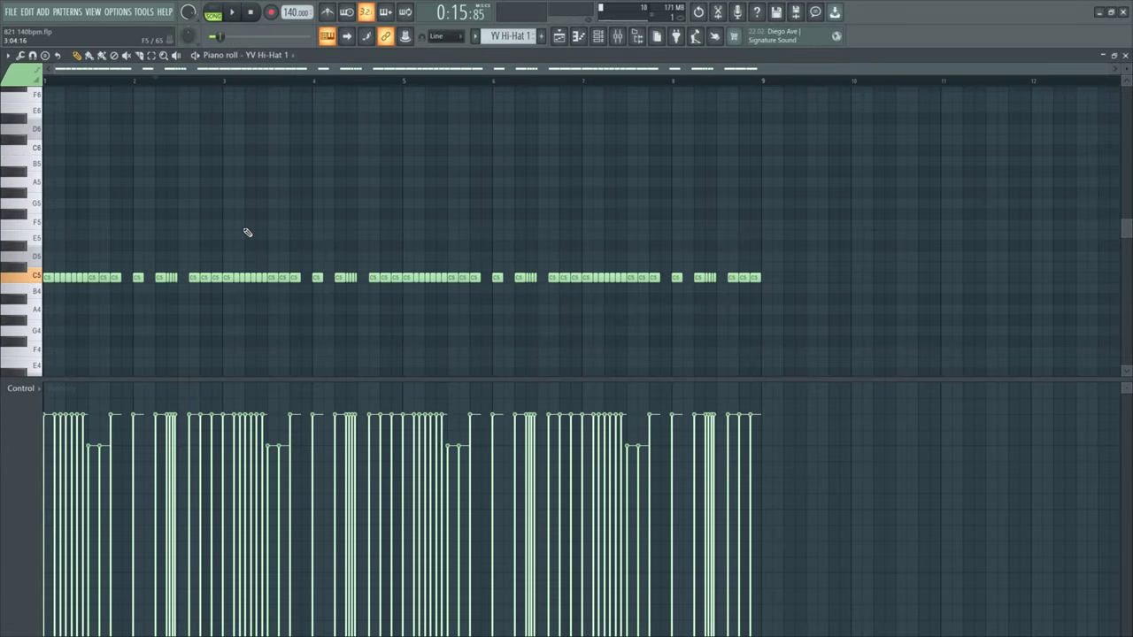
key("space")
key("F5")
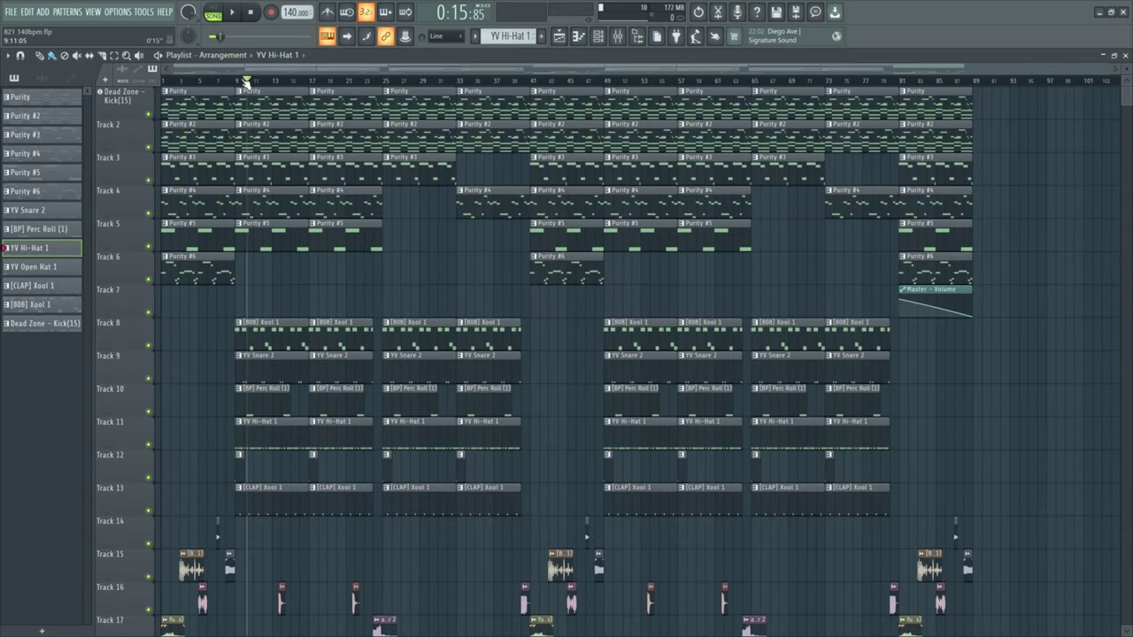
left_click_drag(246, 82, 161, 81)
- Bring up the mixer and examine the Fruity parametric EQ 2 and Fruity Reeverb 2 settings on the Purity insert
left_click(618, 36)
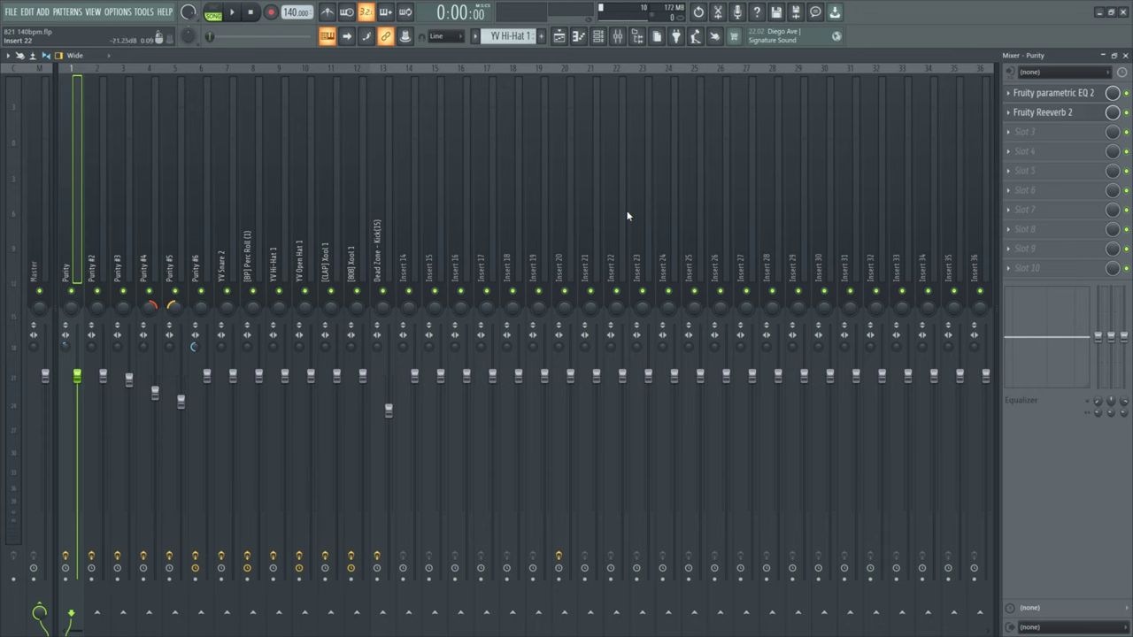
right_click(71, 290)
right_click(71, 292)
left_click(1032, 92)
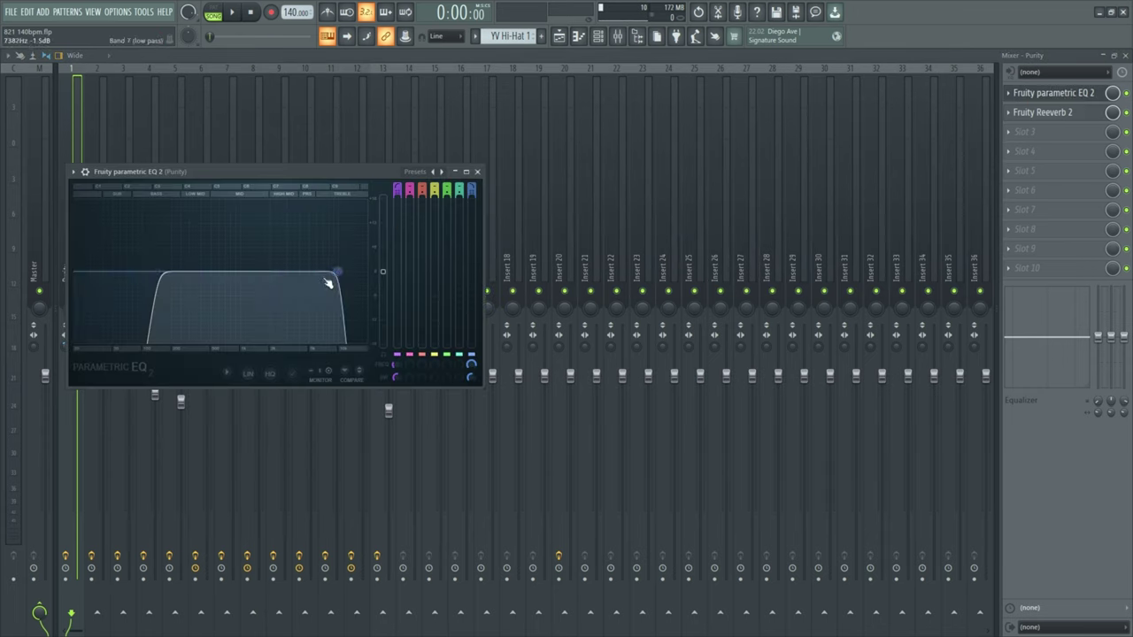
left_click(477, 171)
left_click(1056, 113)
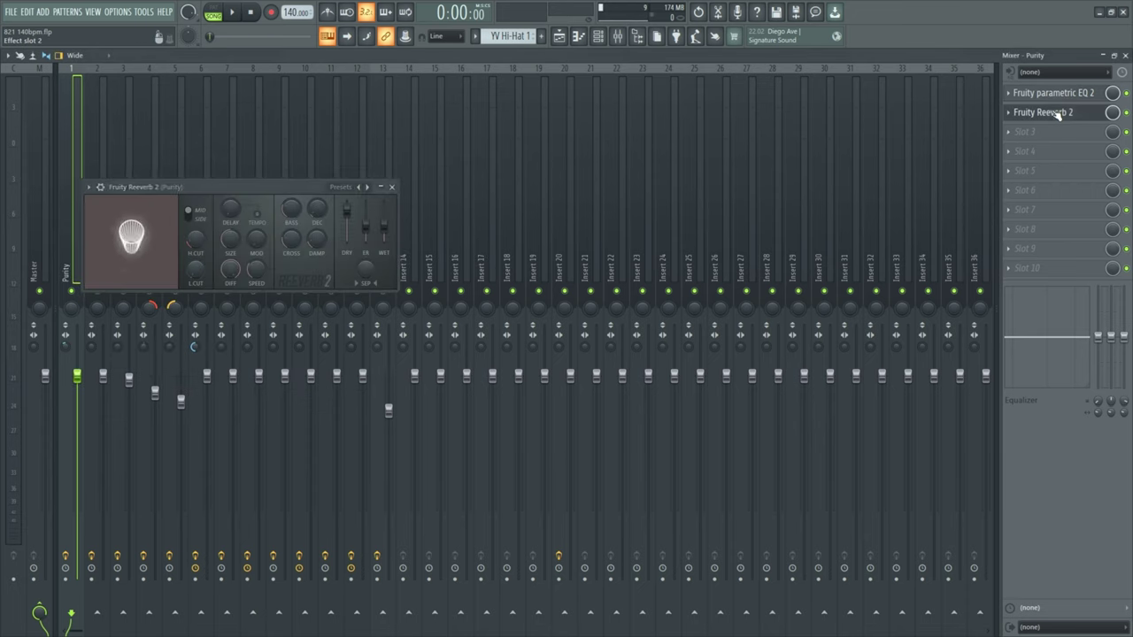
left_click(391, 189)
- Examine the Fruity parametric EQ 2 on the Purity #3 insert and the panning of Purity #4 and Purity #5
left_click(97, 266)
left_click(67, 269)
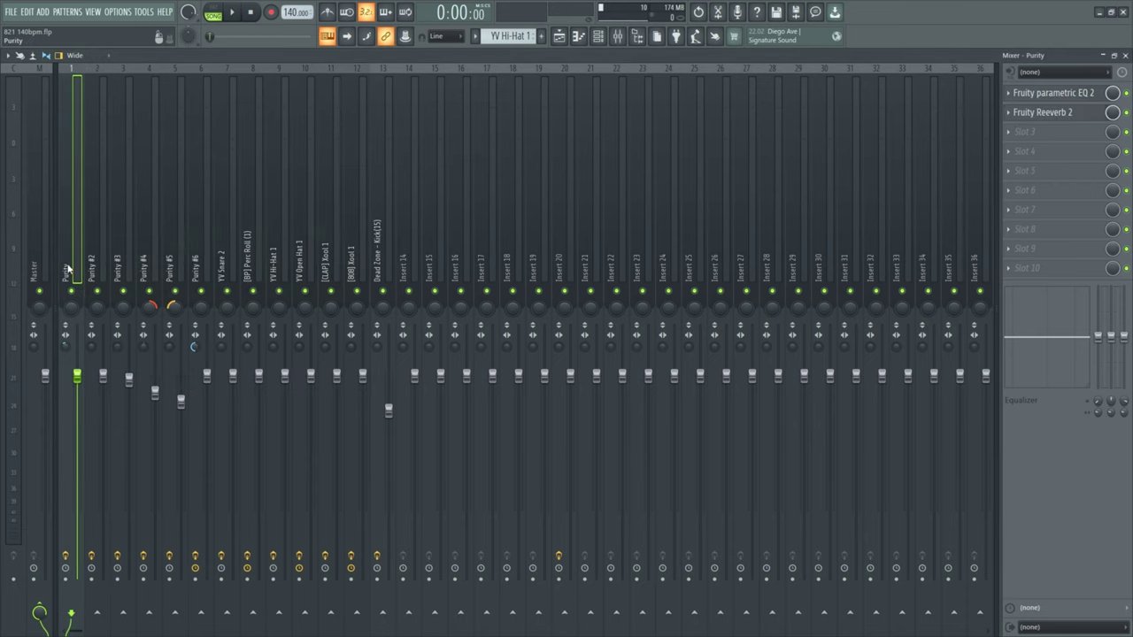
left_click(123, 274)
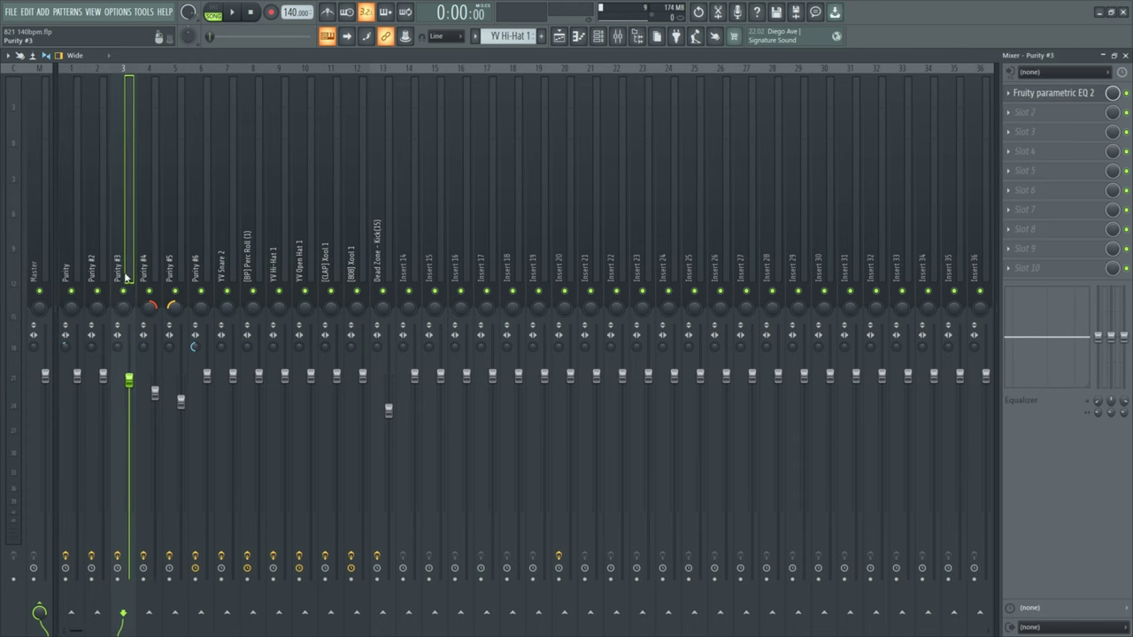
left_click(1032, 93)
left_click(415, 111)
left_click(159, 310)
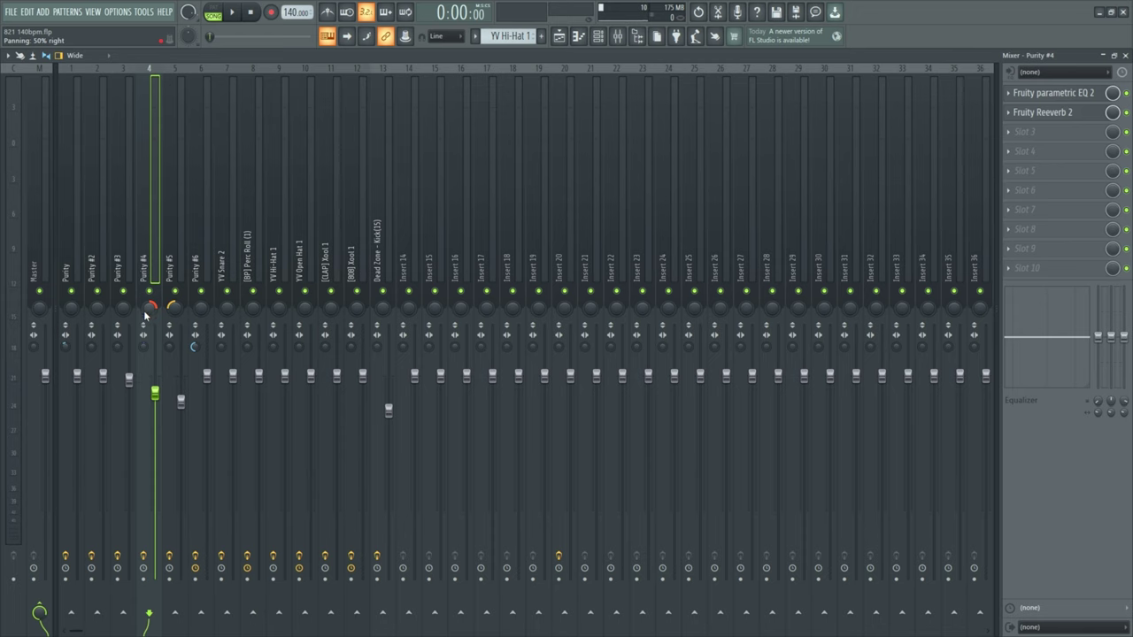
left_click(169, 261)
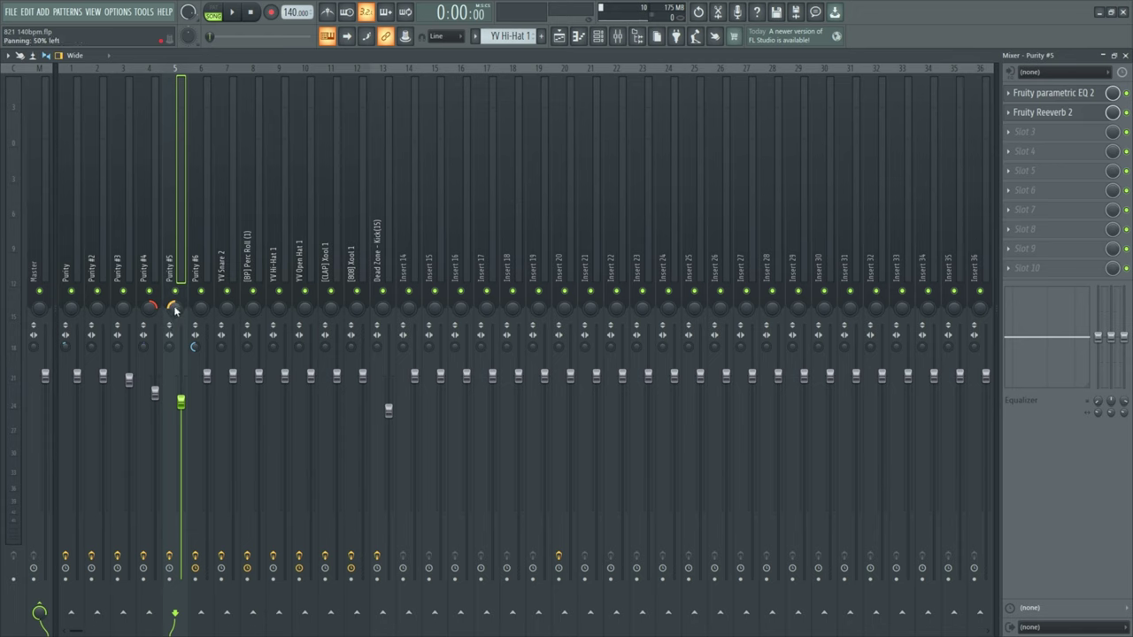
- Examine the Purity #6 insert's stereo separation, Fruity Reeverb 2 and Fruity parametric EQ 2
left_click(193, 281)
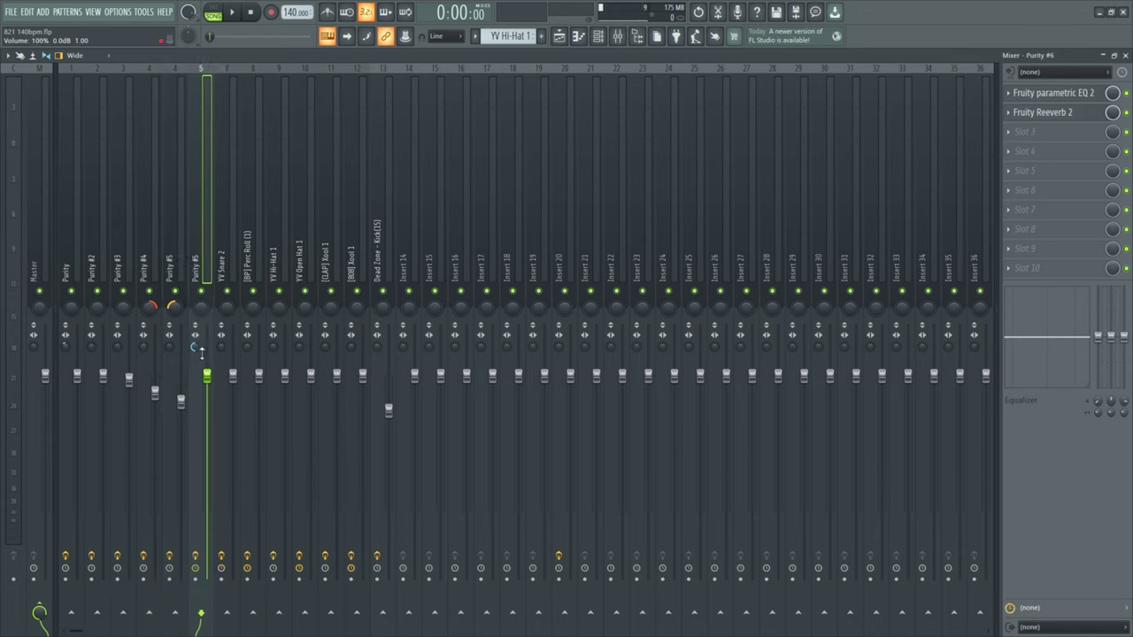
left_click_drag(195, 345, 194, 327)
left_click(1039, 115)
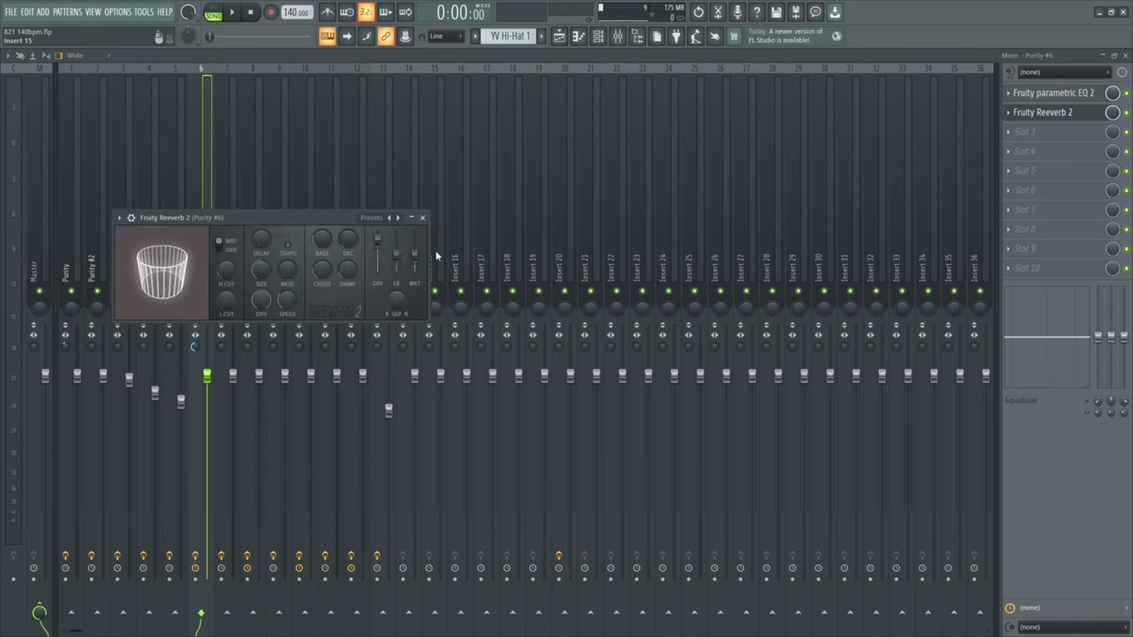
left_click(420, 218)
left_click(1011, 96)
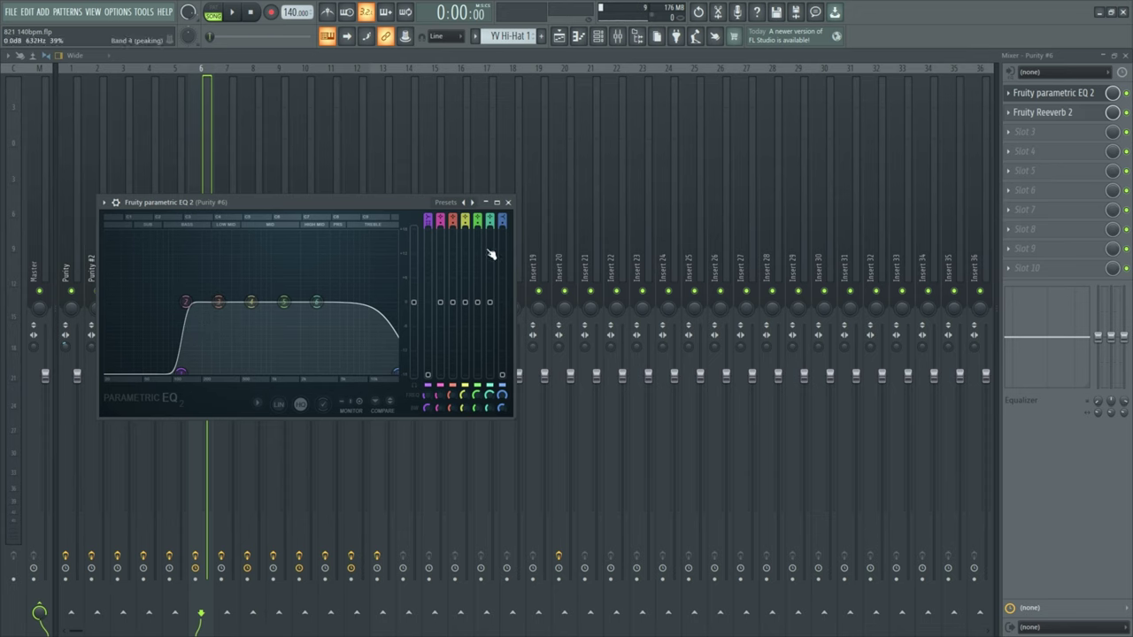
- Examine the Fruity parametric EQ 2 on the YV Snare 2 insert and look through the perc, hi-hat and clap inserts
left_click(230, 443)
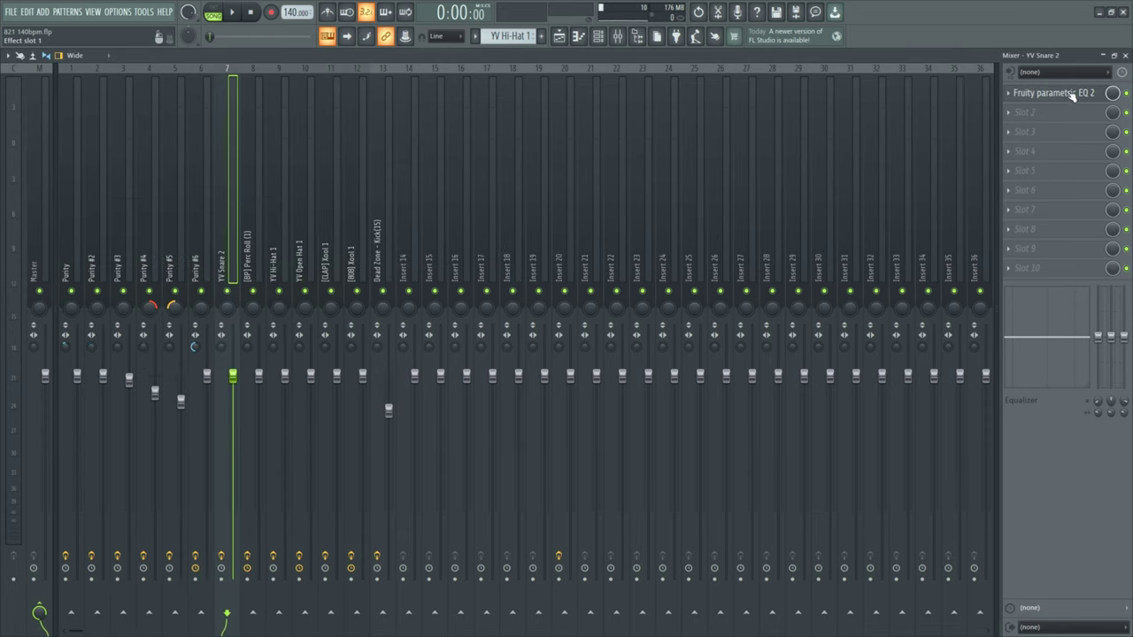
left_click(1037, 94)
left_click(416, 110)
left_click(263, 262)
left_click(274, 264)
left_click(325, 262)
- Examine the soft clipper and parametric EQ on the [808] Xool 1 insert, plus the kick insert's effects, and close the mixer
left_click(351, 262)
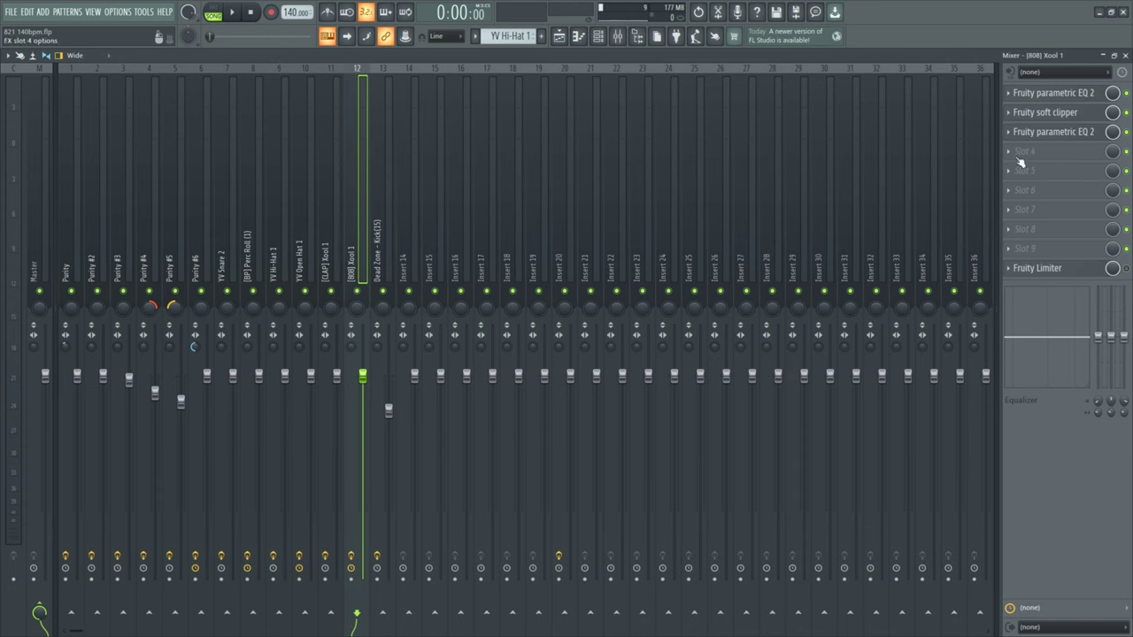
left_click(1053, 113)
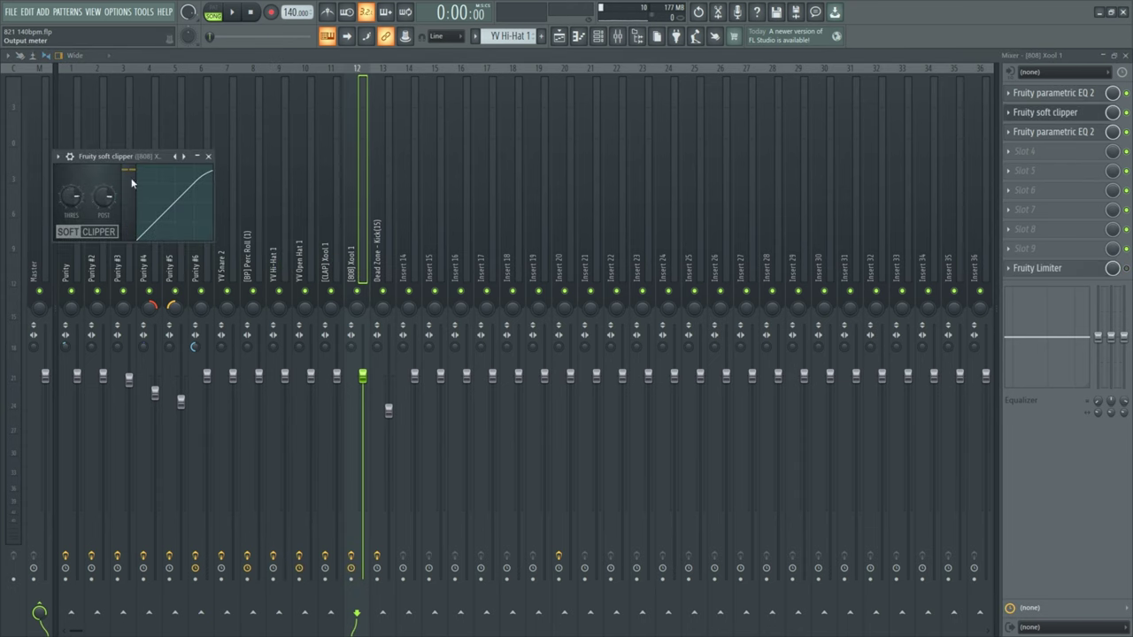
left_click(209, 157)
left_click(1053, 93)
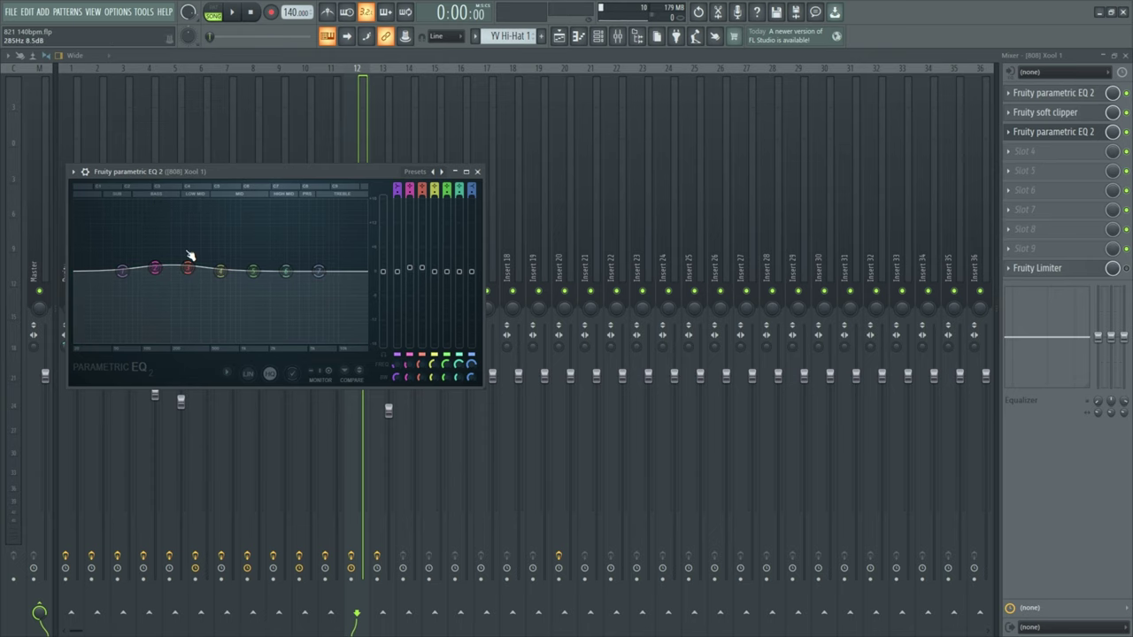
left_click(476, 171)
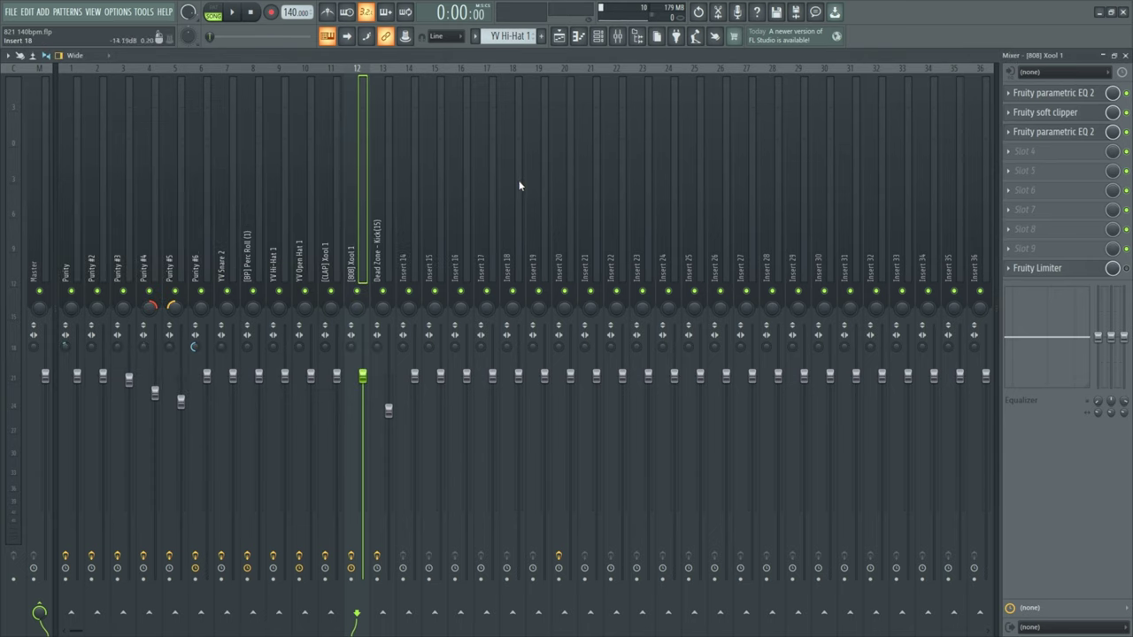
left_click(382, 405)
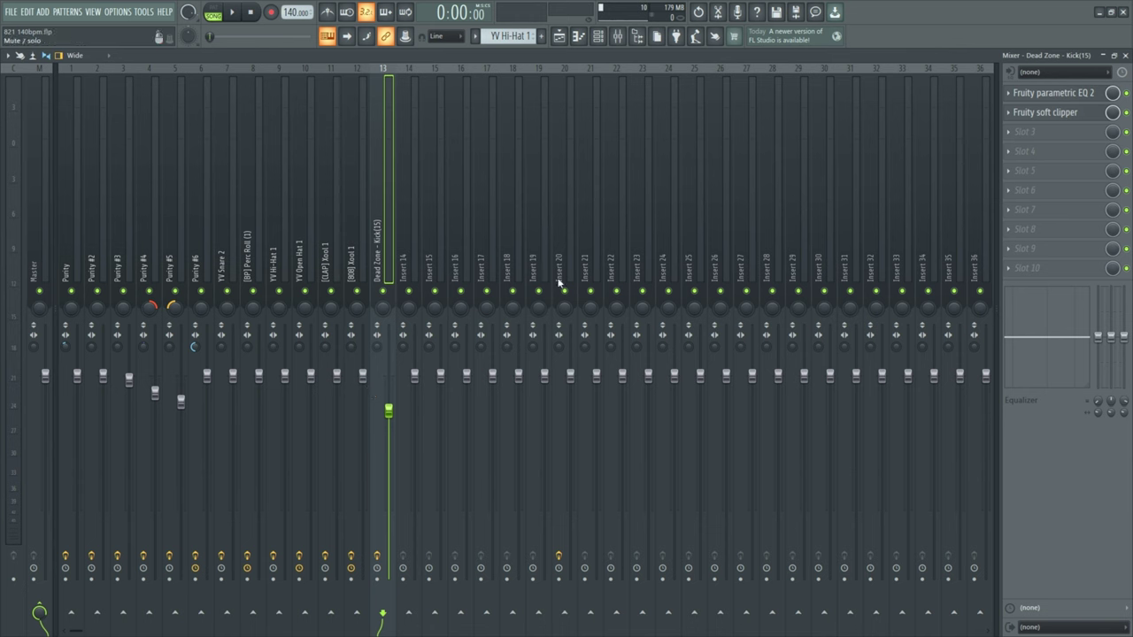
left_click(1125, 55)
- Highlight all the effect clips on Tracks 14 to 16 across the arrangement, and clear the selection
scroll(430, 369, "down", 1)
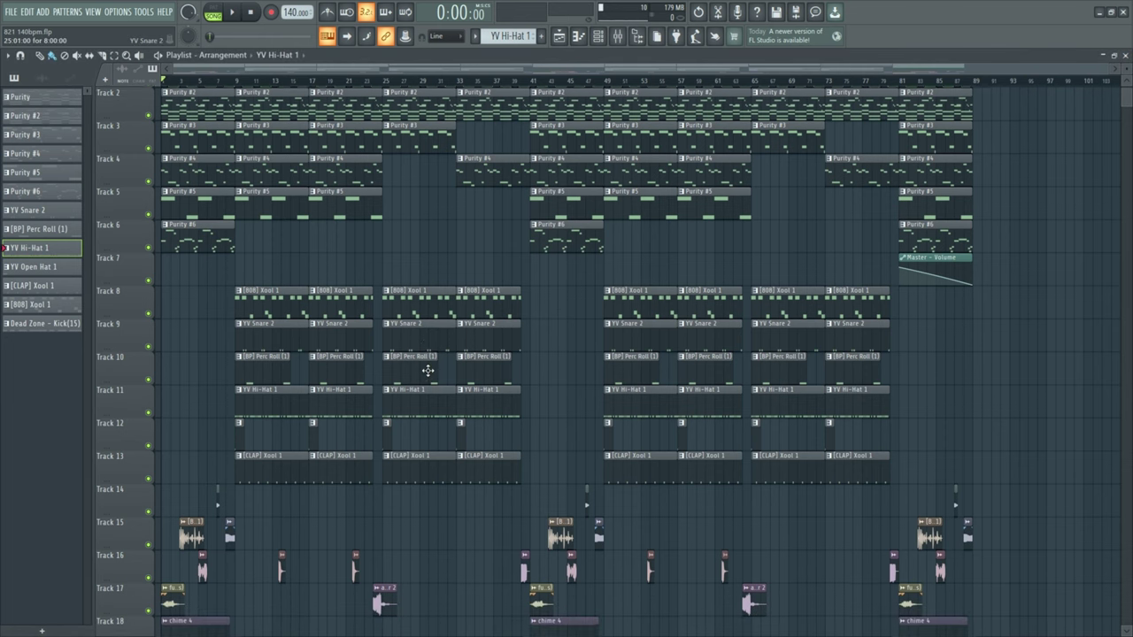
scroll(324, 454, "down", 5)
scroll(319, 447, "up", 6)
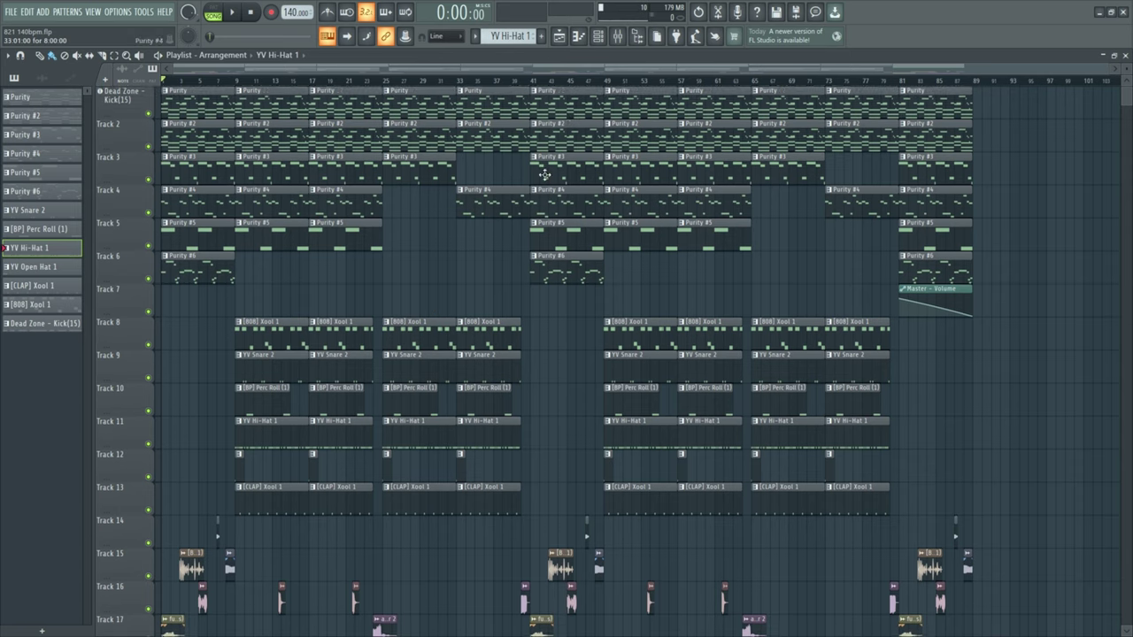
left_click(617, 36)
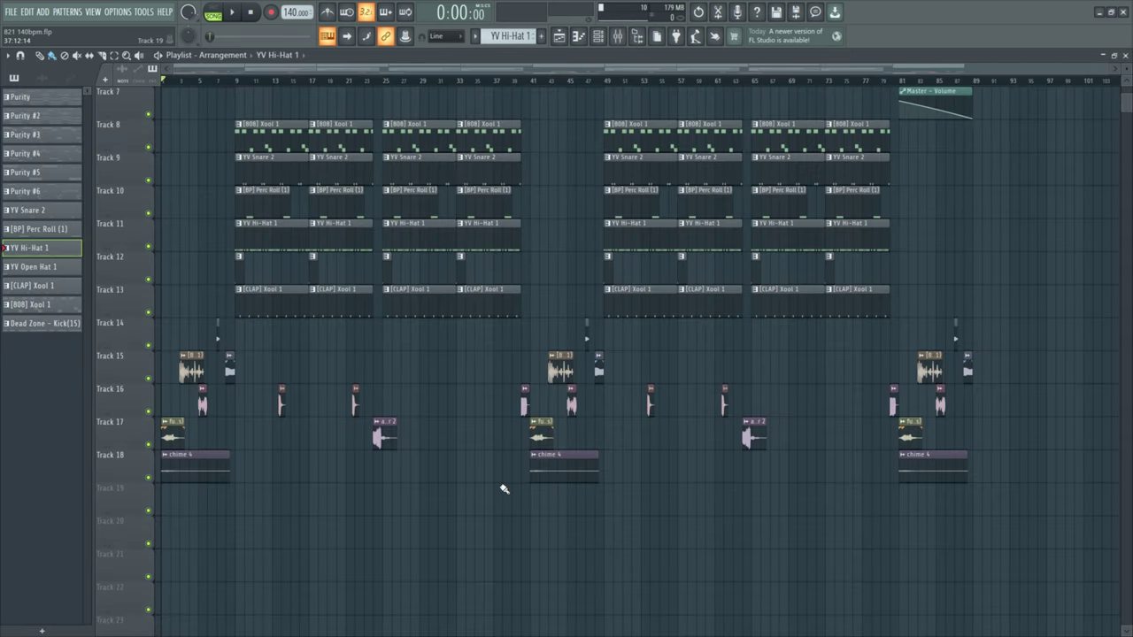
scroll(501, 487, "up", 5)
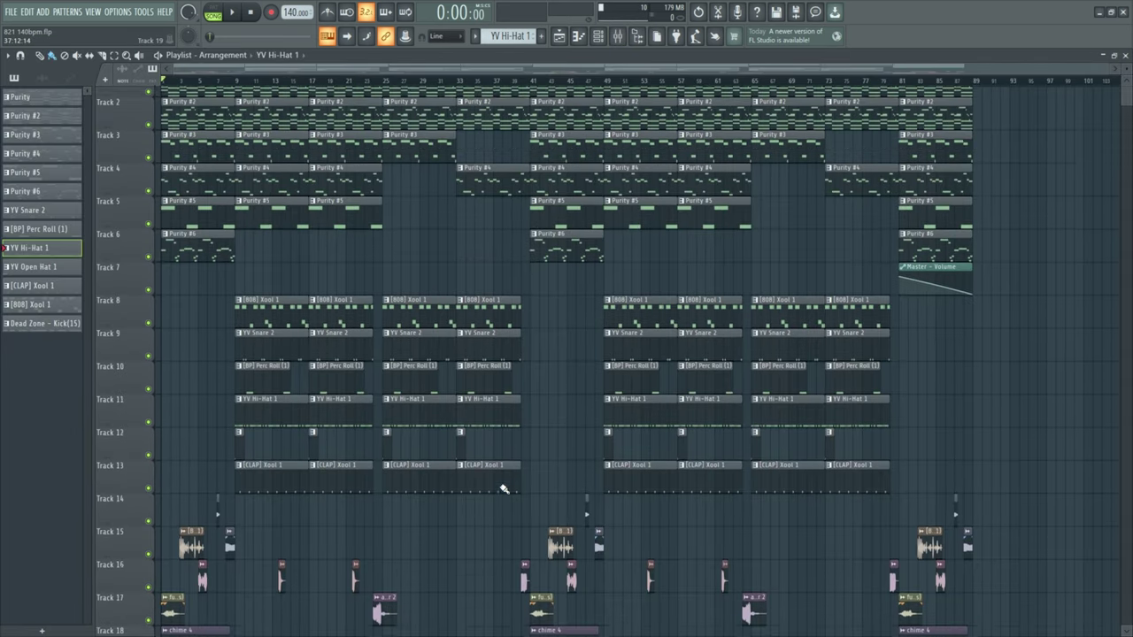
scroll(398, 476, "down", 4)
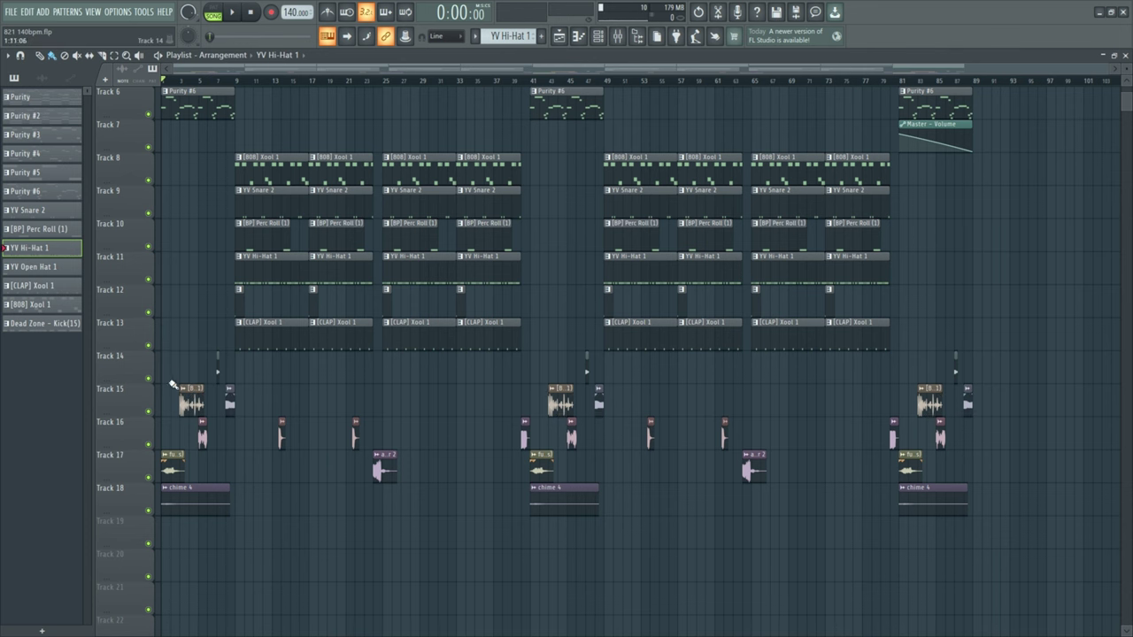
scroll(177, 390, "up", 3, "ctrl")
scroll(209, 404, "down", 3, "ctrl")
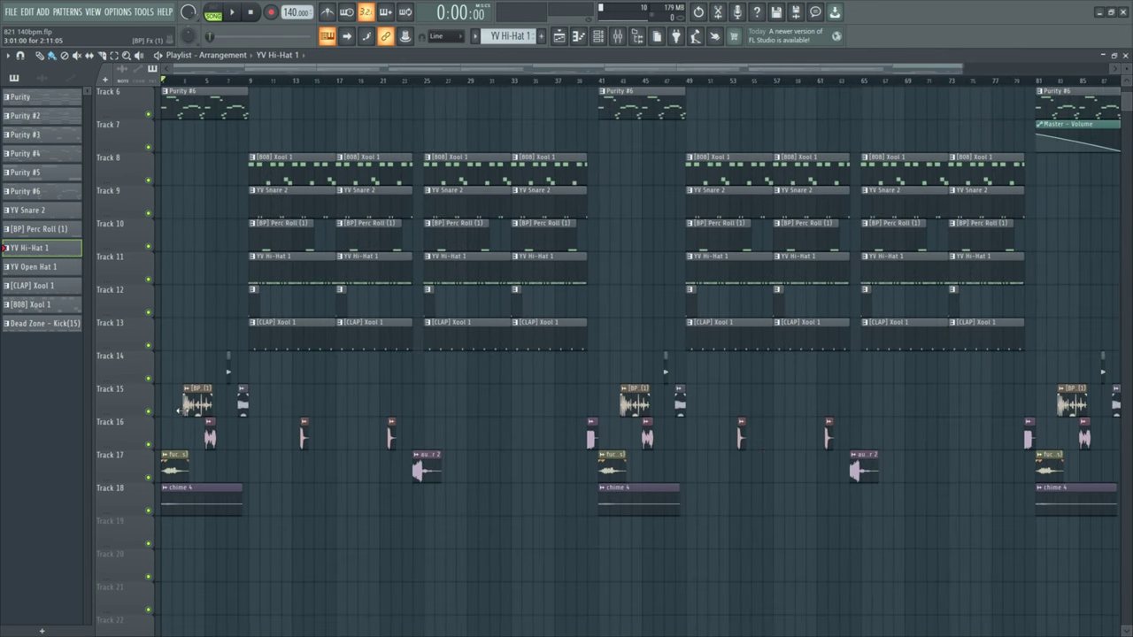
left_click_drag(177, 369, 978, 437, "ctrl")
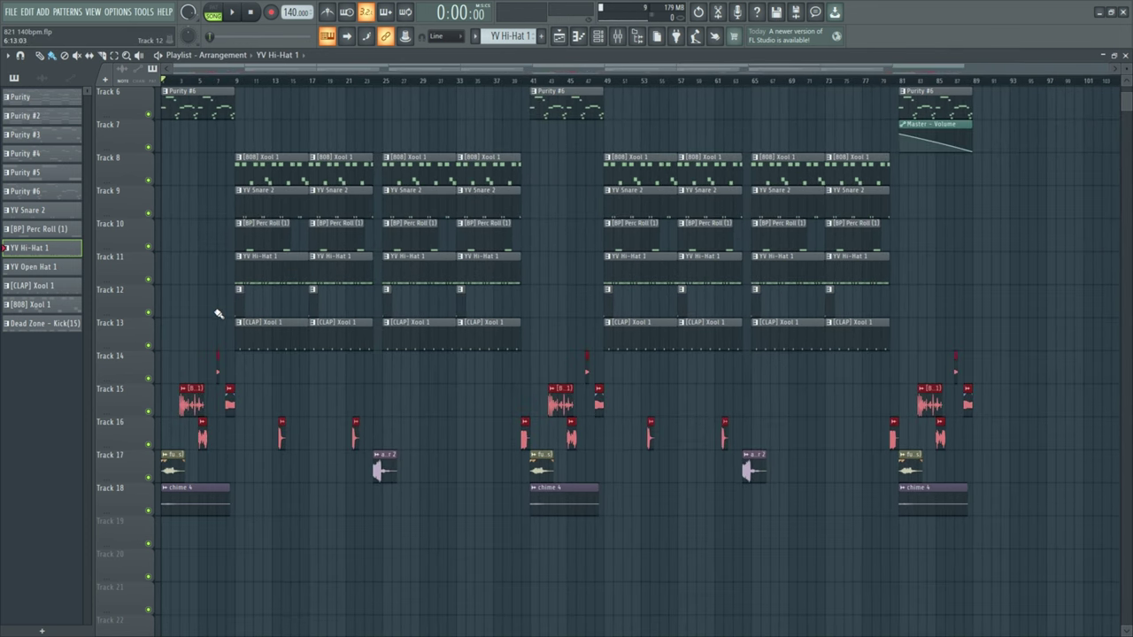
left_click(261, 331)
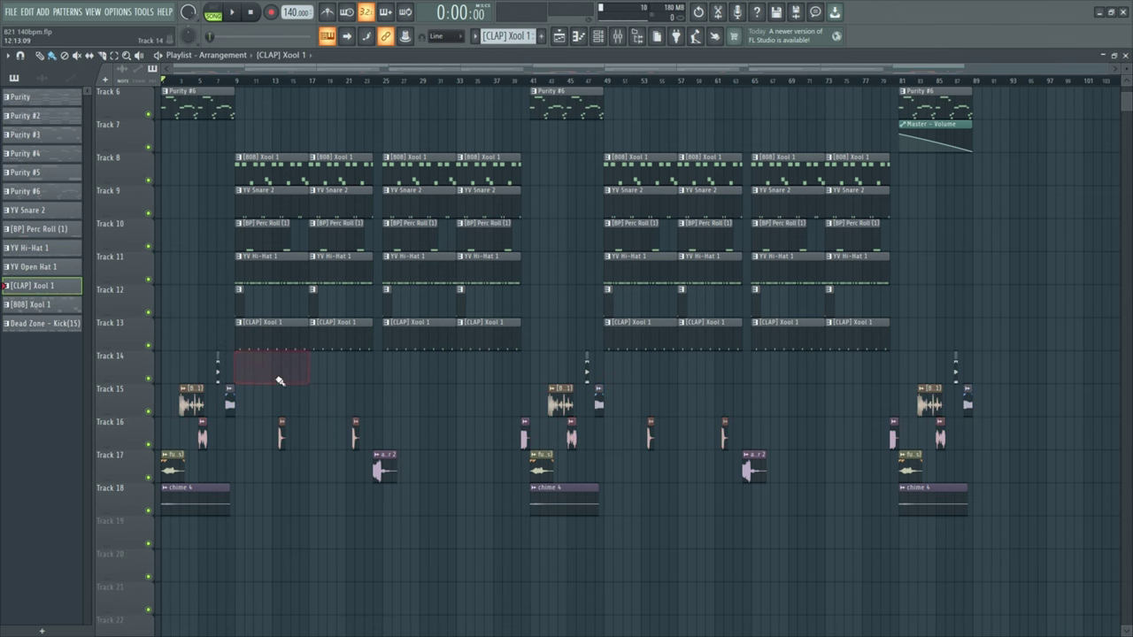
scroll(443, 427, "up", 3)
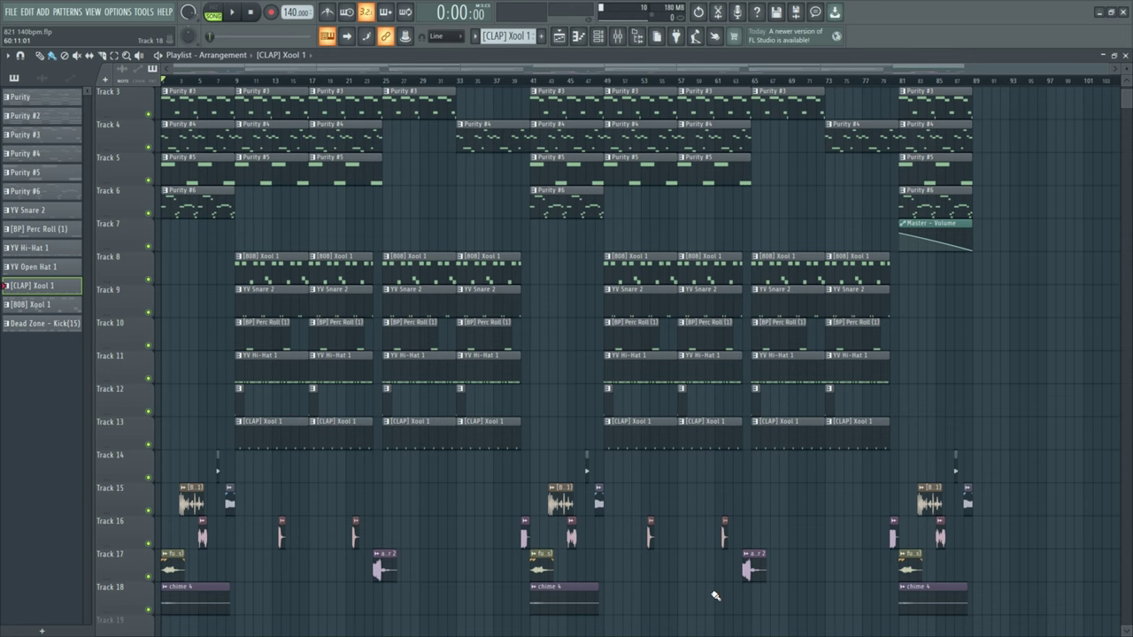
scroll(715, 596, "up", 2)
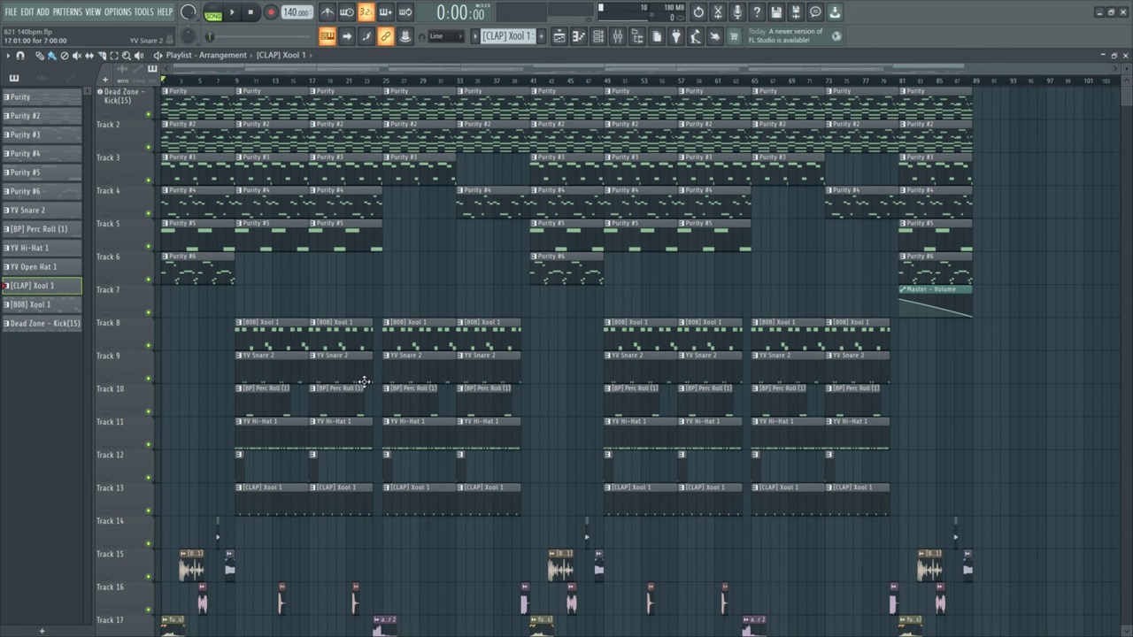
scroll(364, 383, "down", 3)
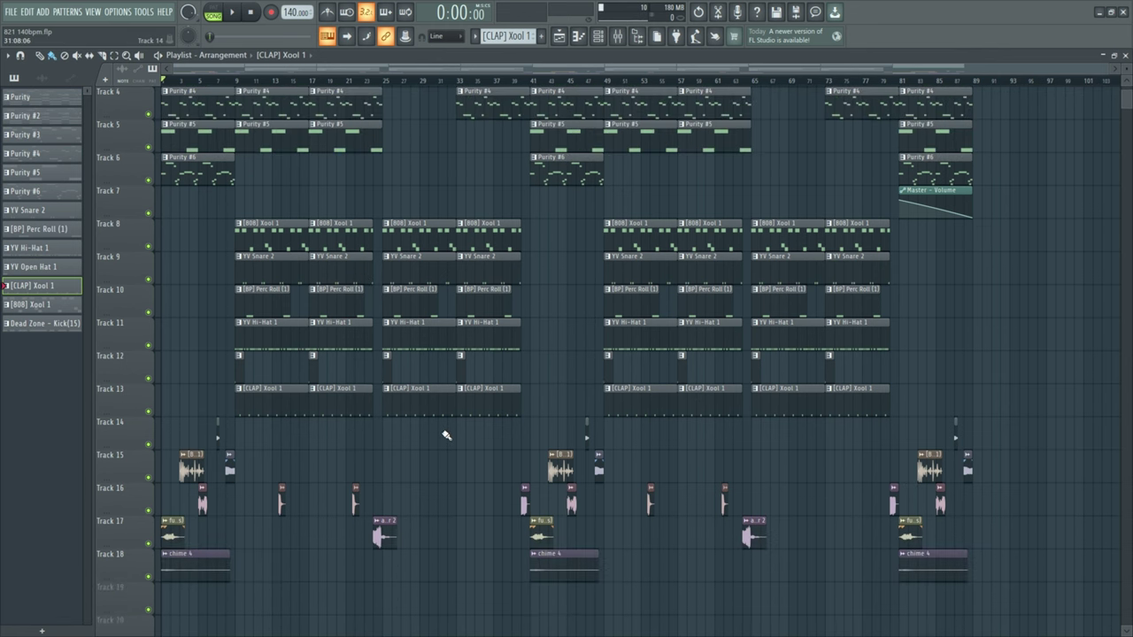